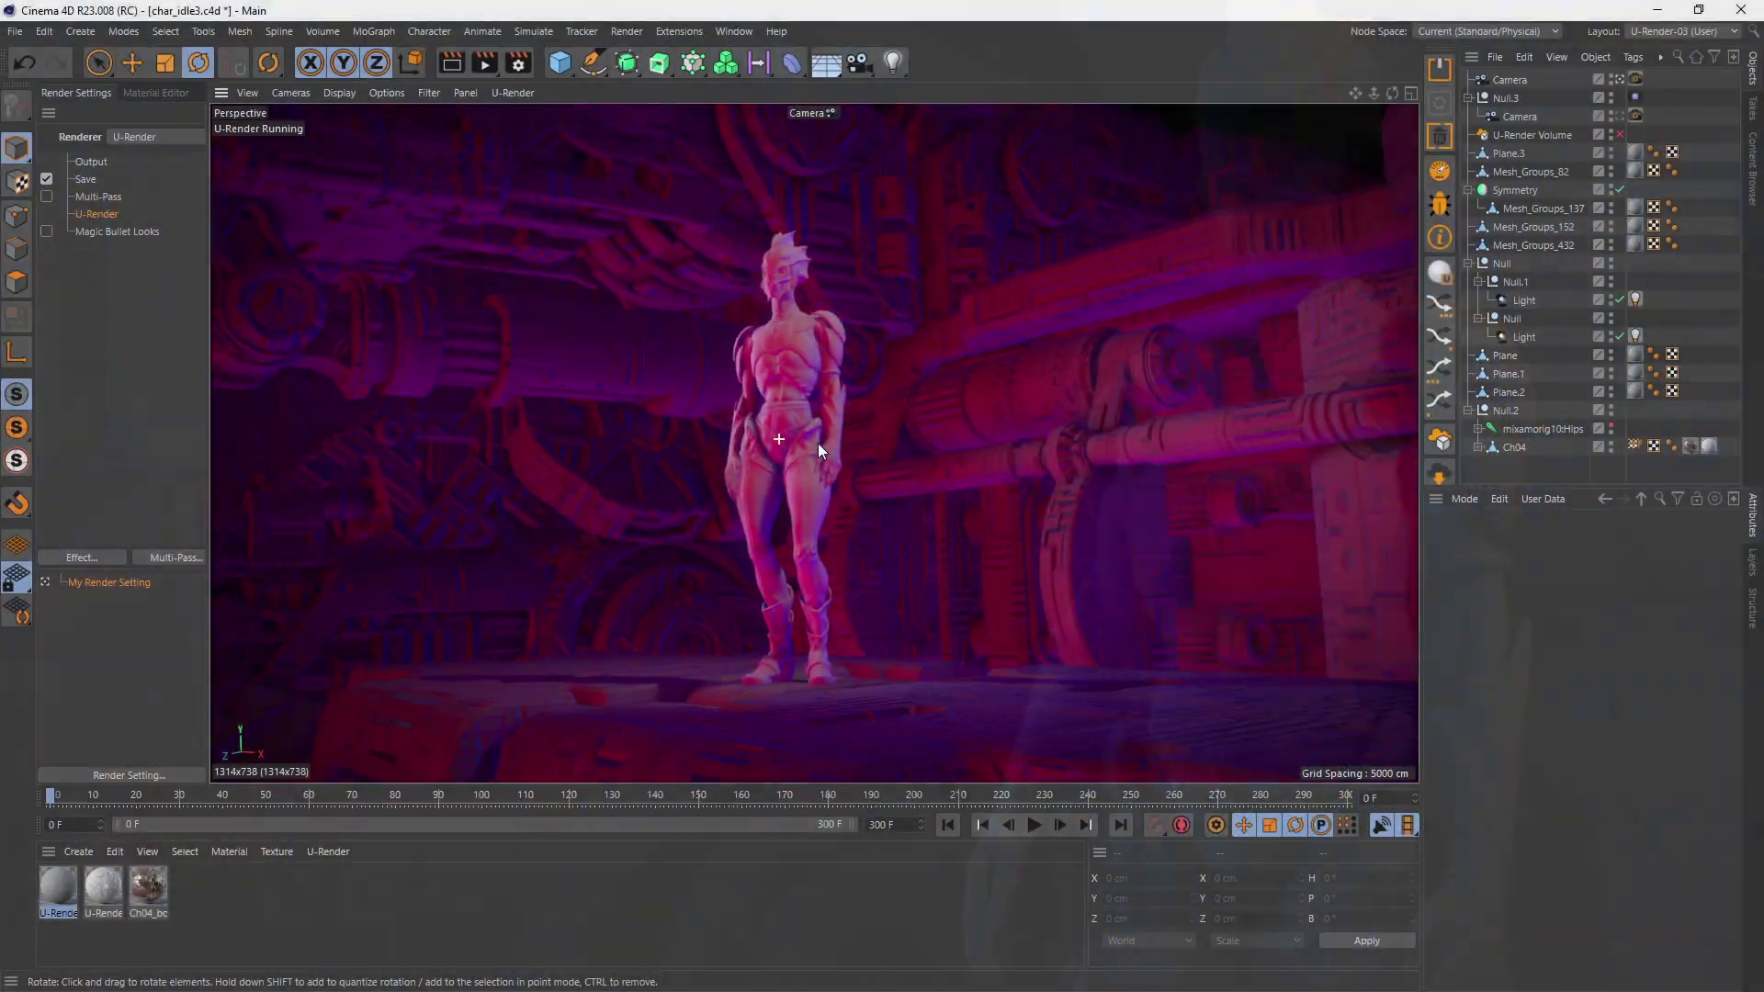
pyautogui.keyDown('alt'); pyautogui.moveTo(817, 443); pyautogui.dragTo(841, 443, button='right'); pyautogui.keyUp('alt')
pyautogui.moveTo(776, 429)
pyautogui.keyDown('alt'); pyautogui.mouseDown()
pyautogui.moveTo(884, 443)
pyautogui.moveTo(752, 426)
pyautogui.mouseUp(); pyautogui.keyUp('alt')
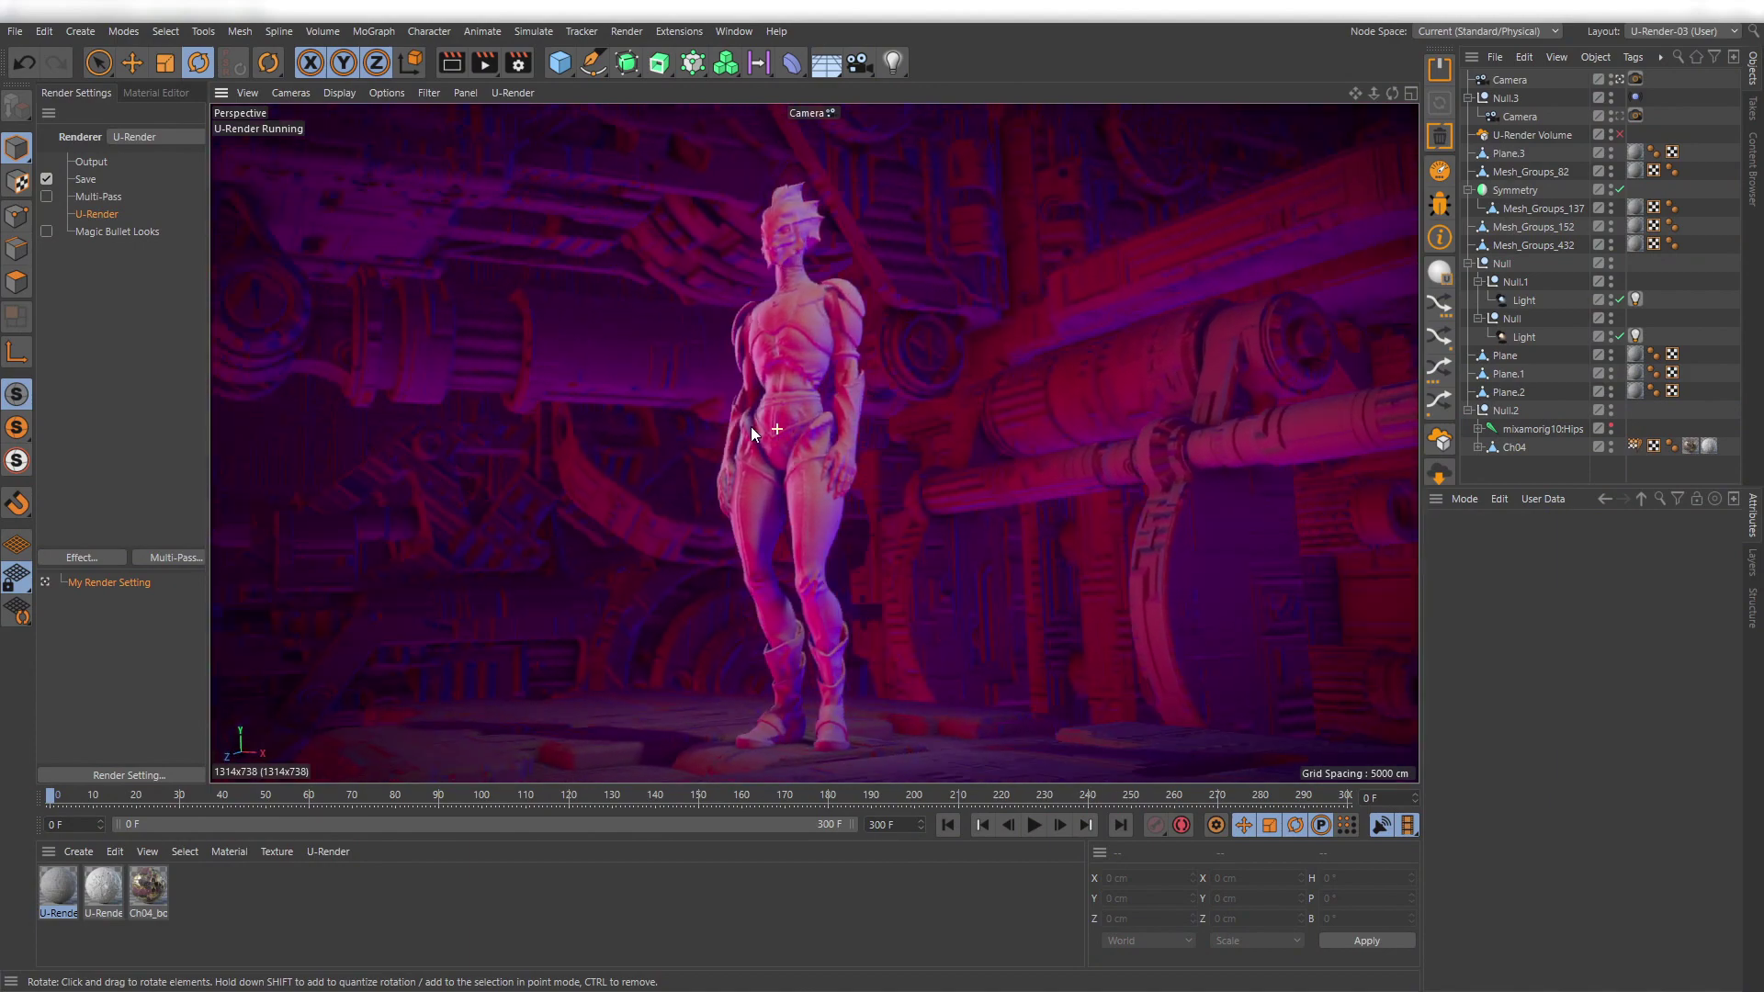
pyautogui.moveTo(52, 796); pyautogui.dragTo(706, 797)
pyautogui.keyDown('alt'); pyautogui.moveTo(823, 355); pyautogui.dragTo(866, 603); pyautogui.keyUp('alt')
pyautogui.moveTo(709, 798); pyautogui.dragTo(1068, 804)
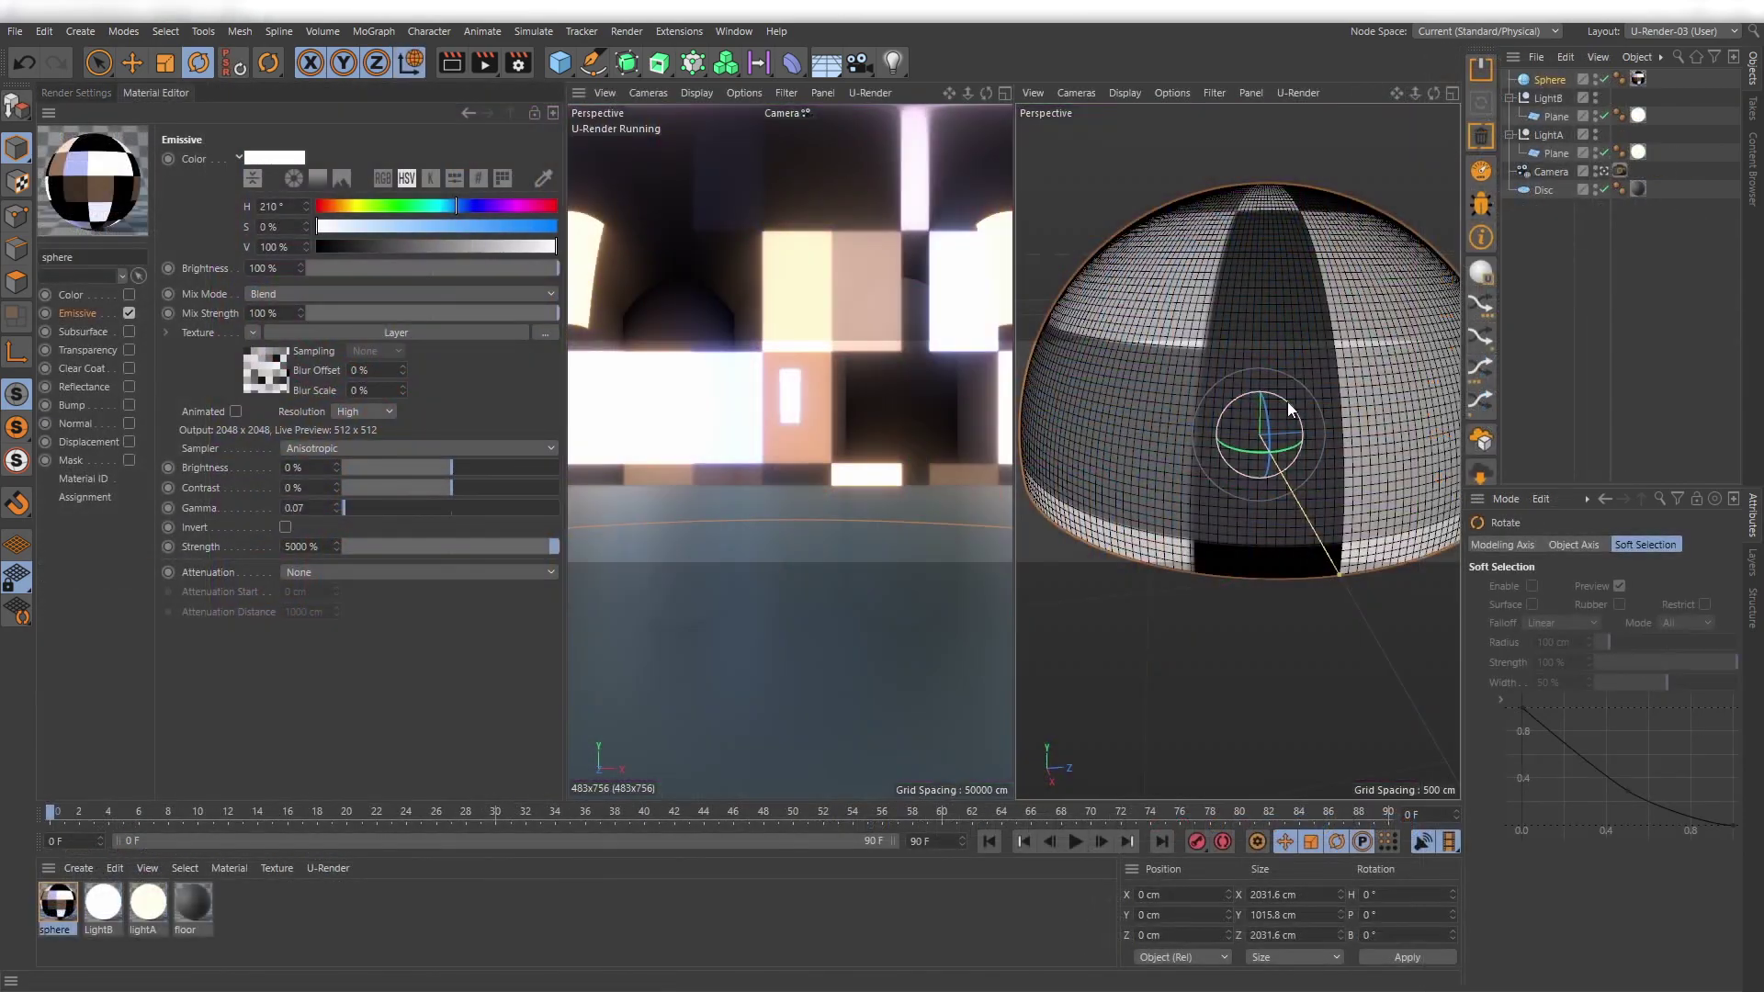
pyautogui.moveTo(1287, 401); pyautogui.dragTo(1369, 471)
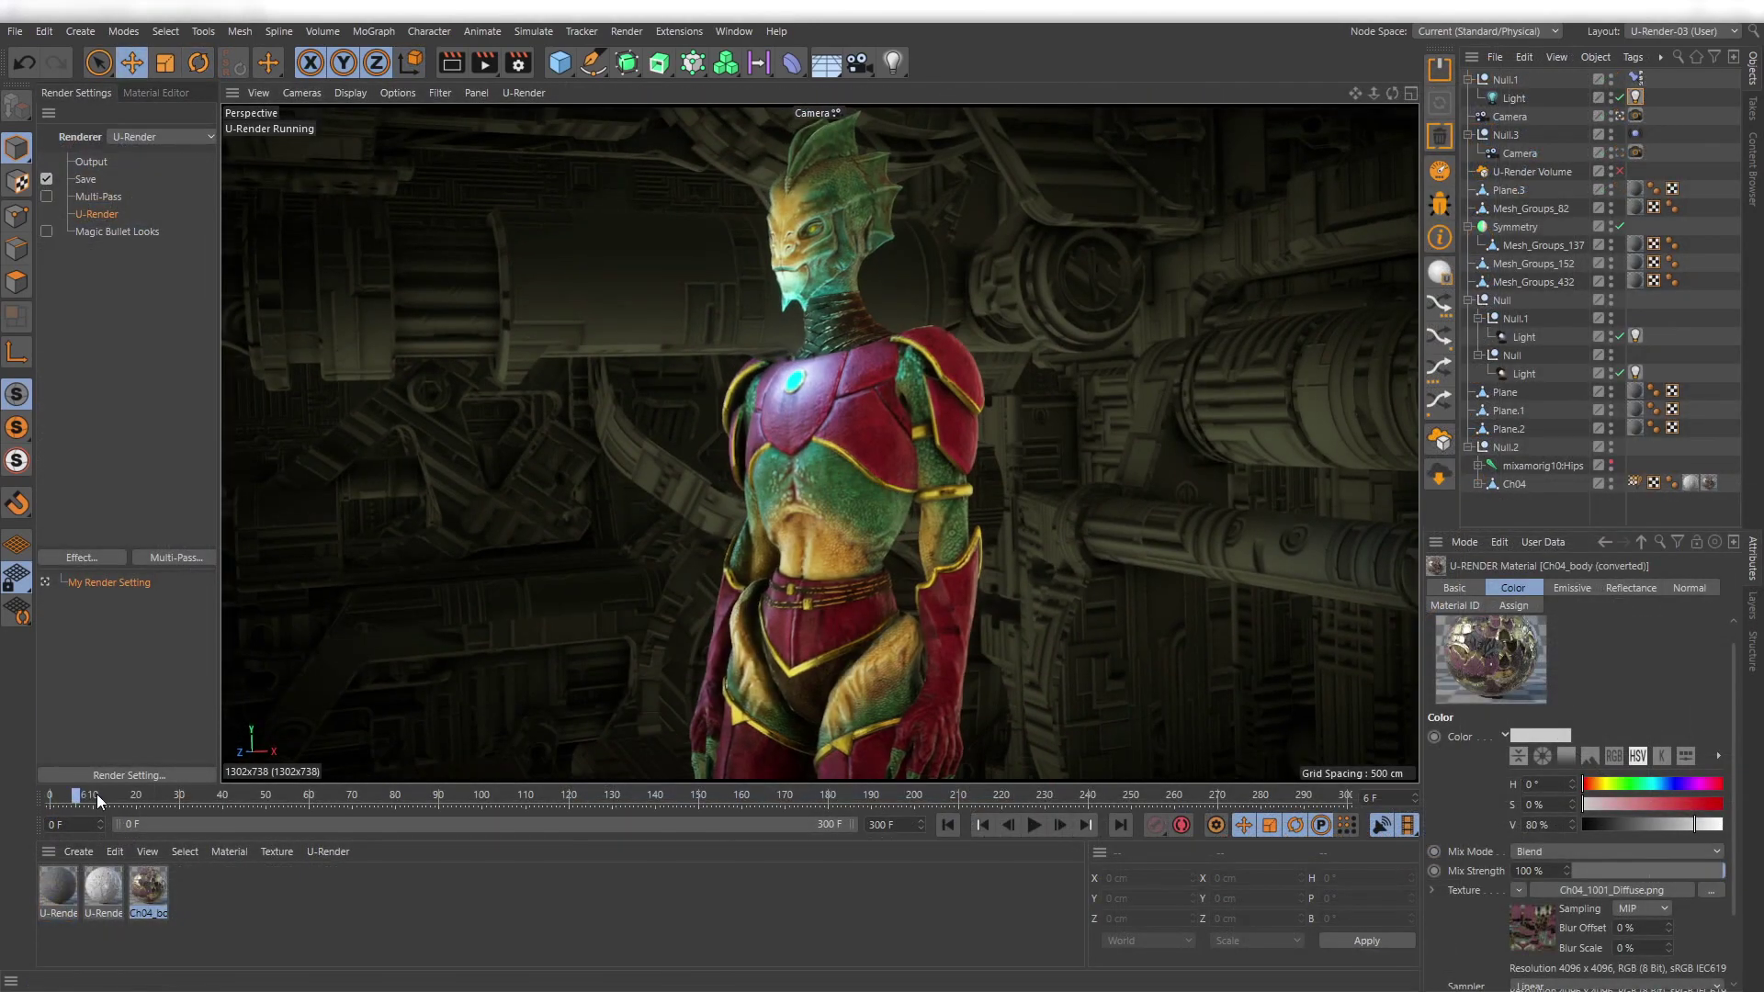
pyautogui.moveTo(96, 794); pyautogui.dragTo(768, 798)
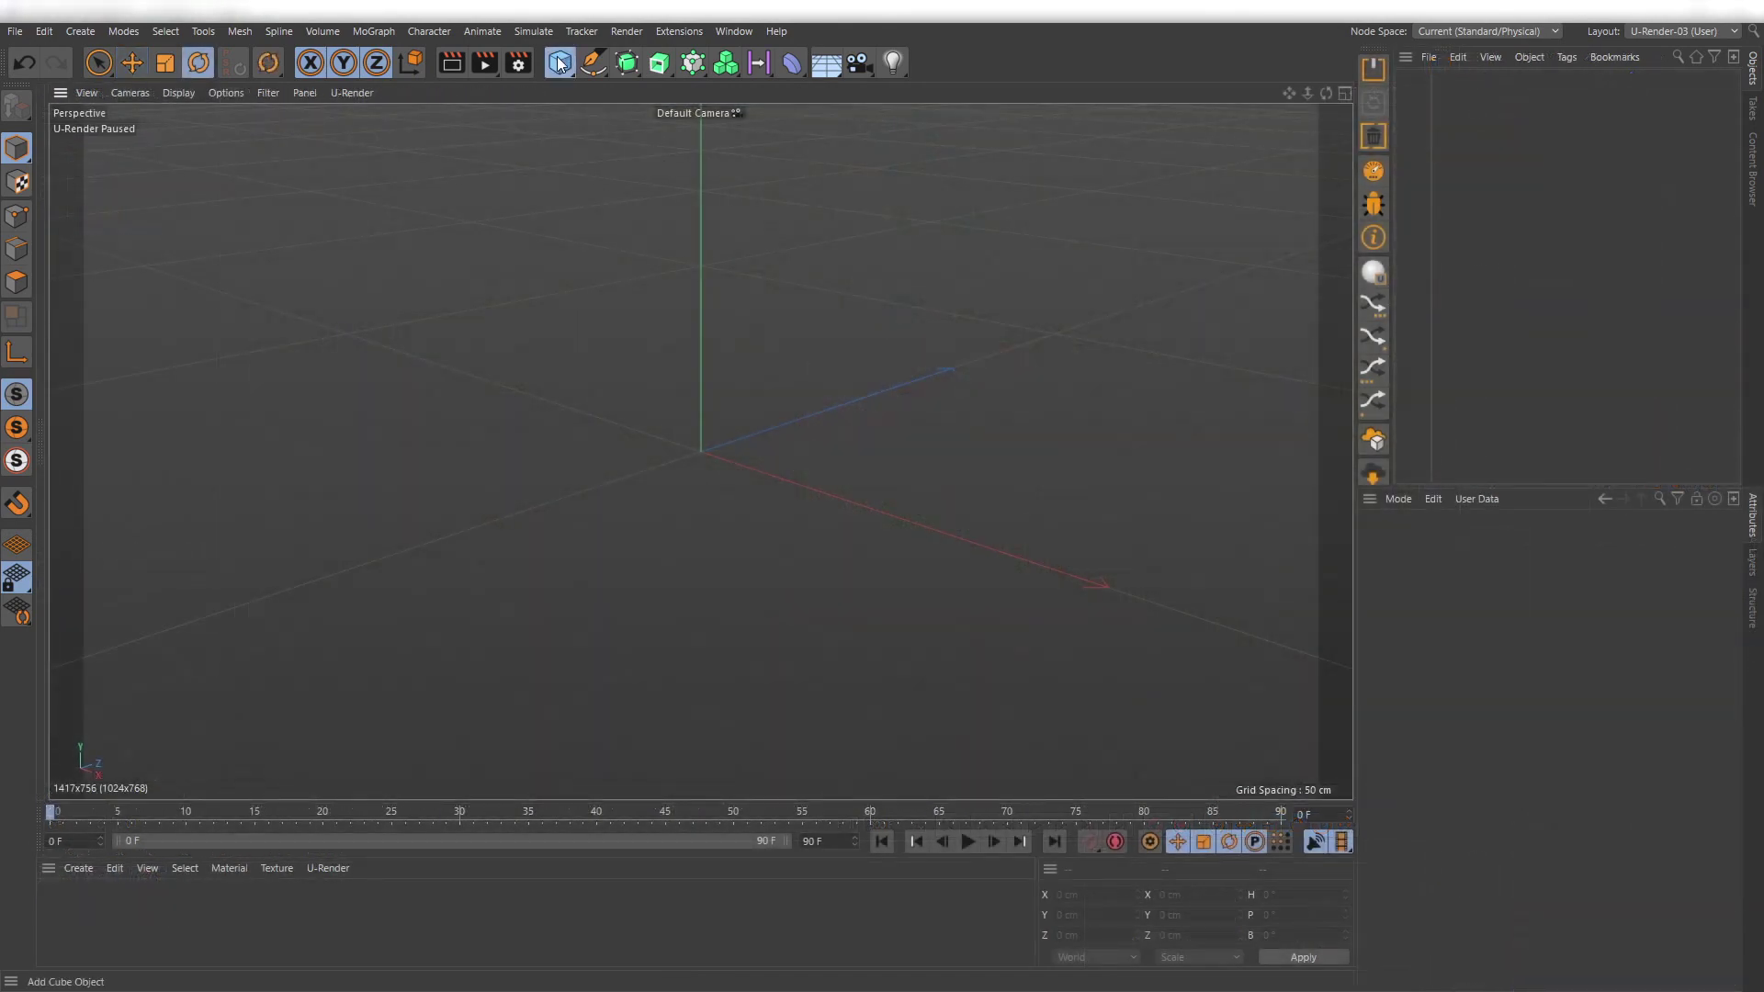
# Add a disc with a 1000 cm outer radius and 256 rotation segments, and assign it a new U-Render material.
pyautogui.moveTo(558, 65); pyautogui.dragTo(633, 130)
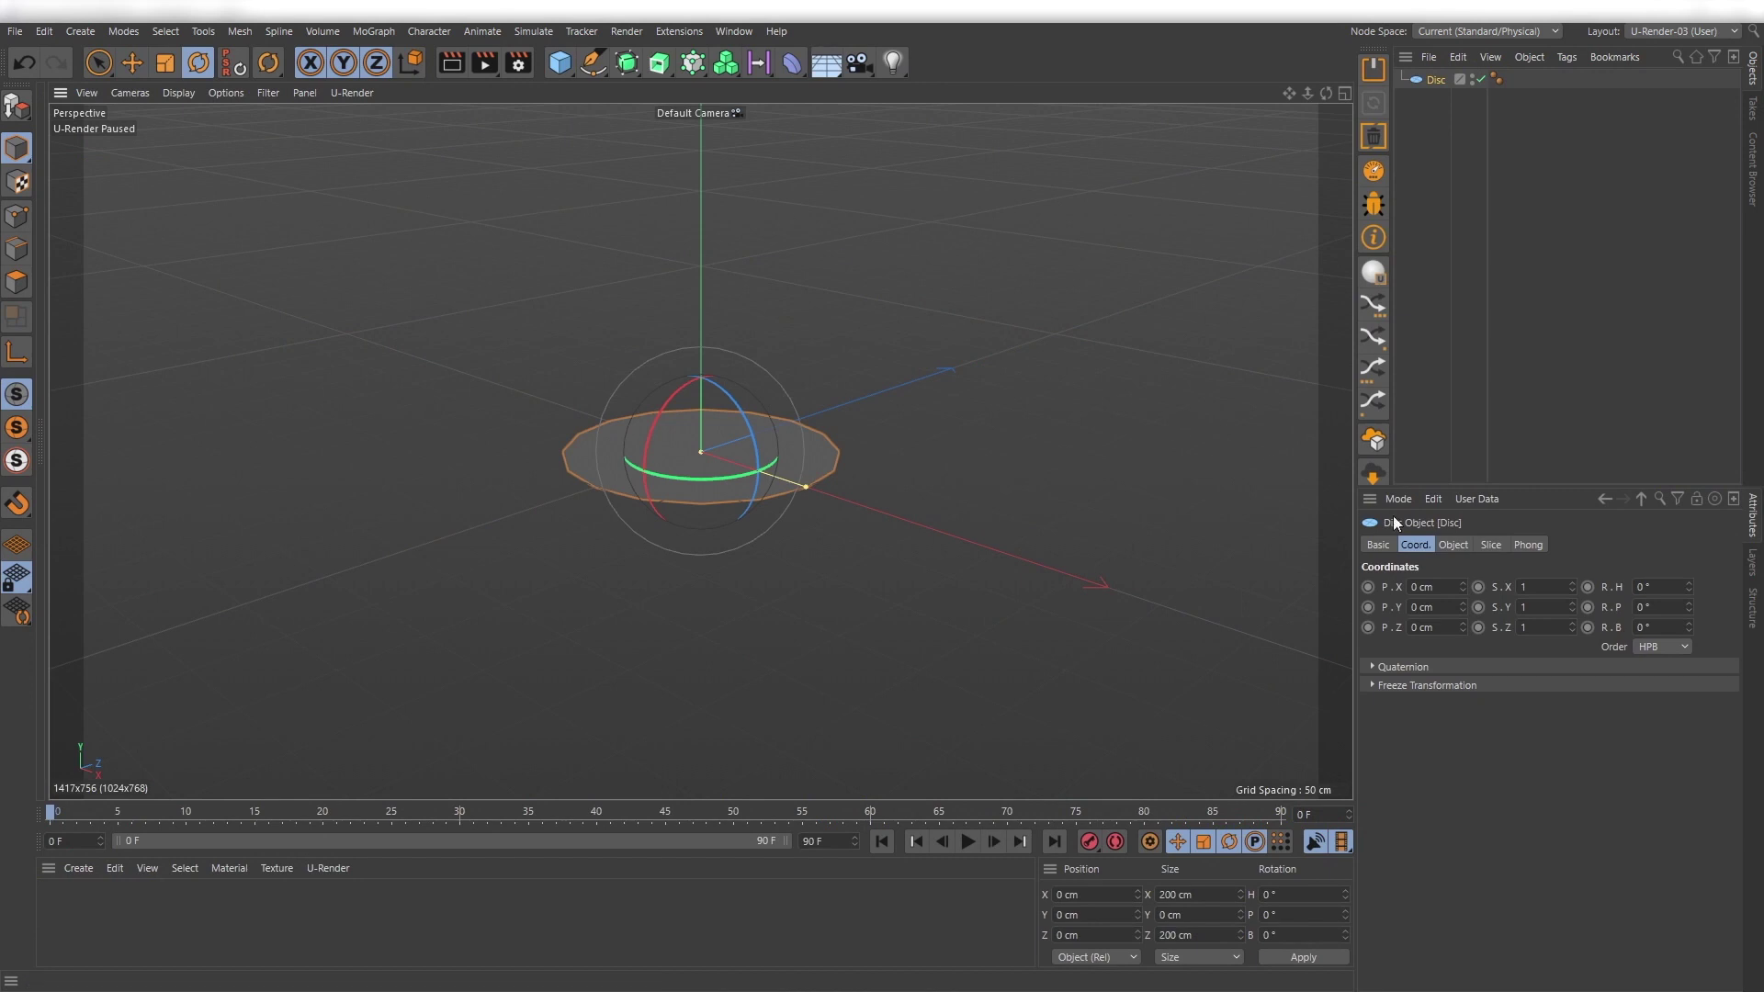
pyautogui.click(1446, 543)
pyautogui.click(1495, 610)
pyautogui.write('0')
pyautogui.press('Return')
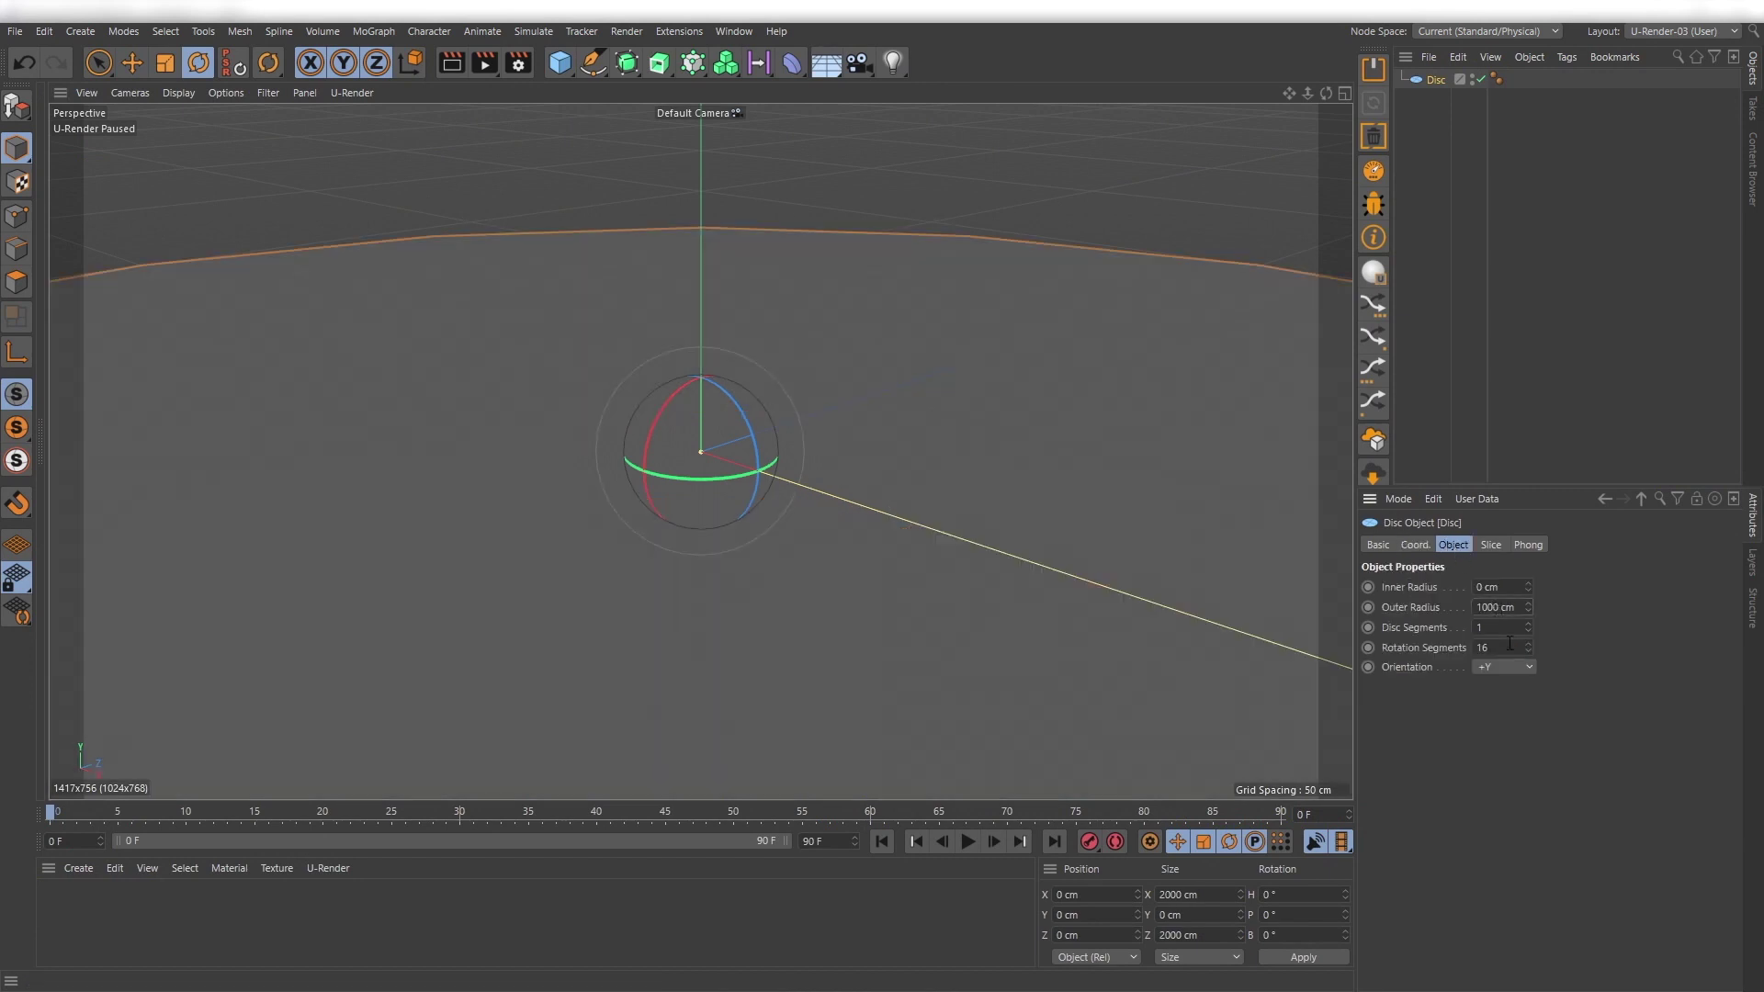
pyautogui.press('Return')
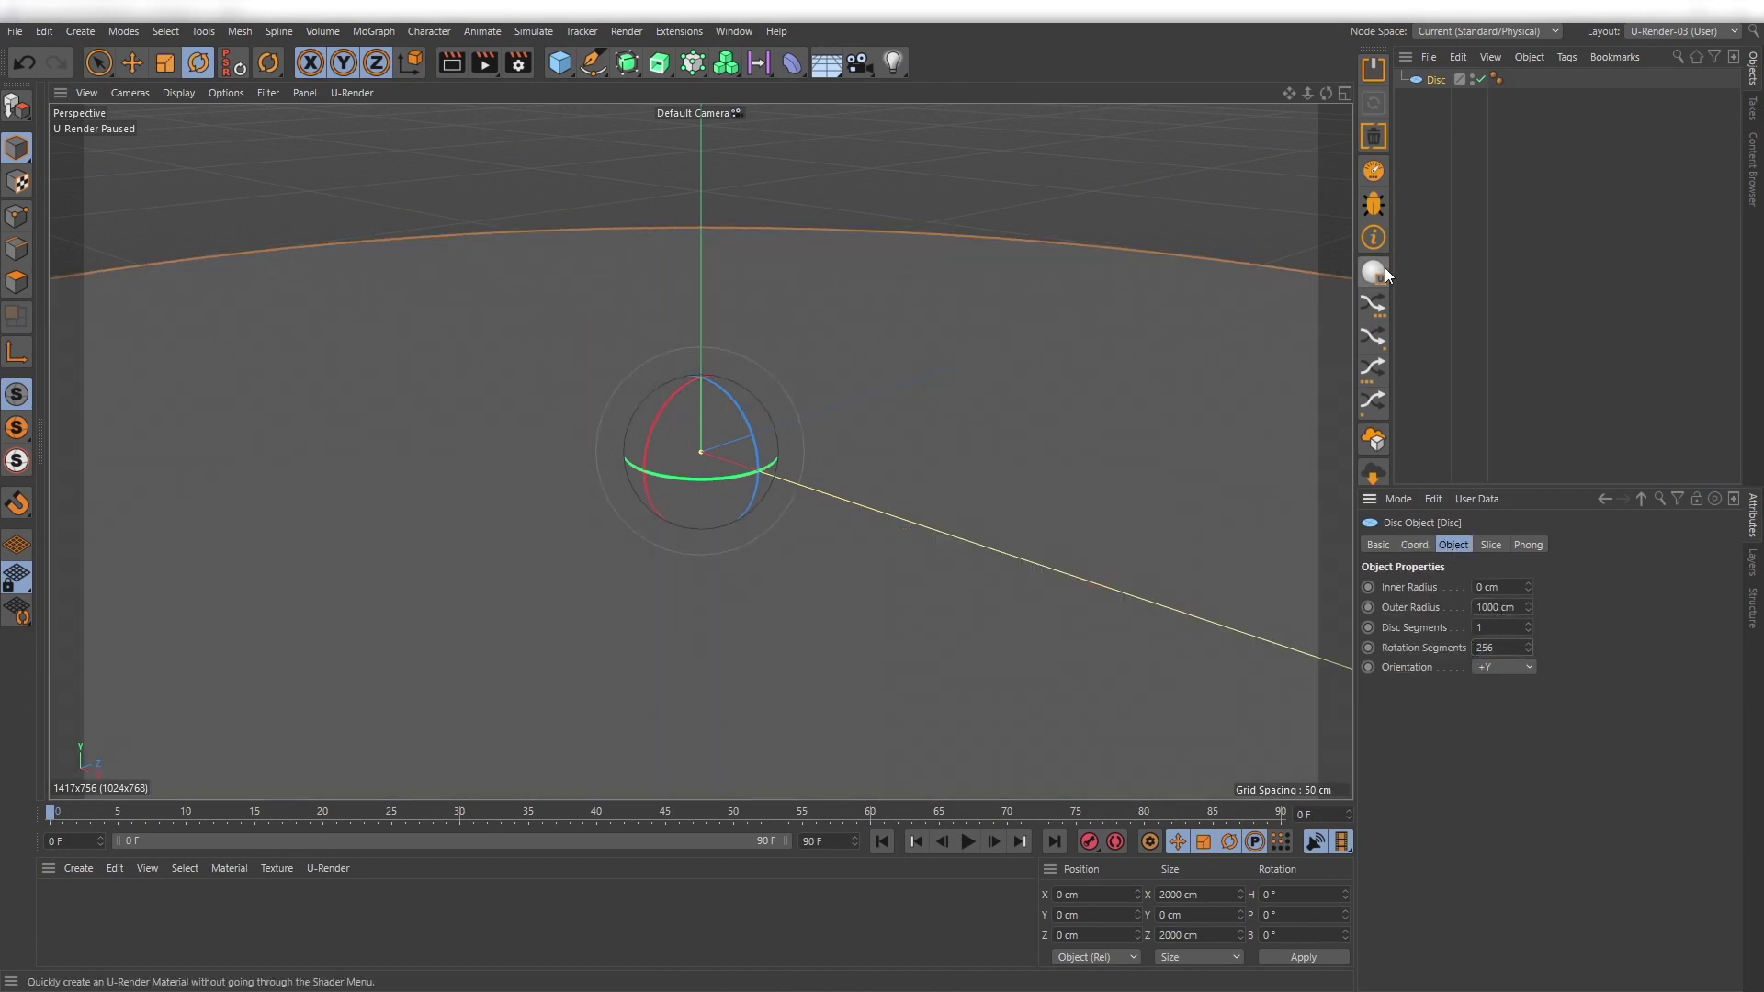
pyautogui.click(1374, 272)
pyautogui.moveTo(80, 905); pyautogui.dragTo(526, 614)
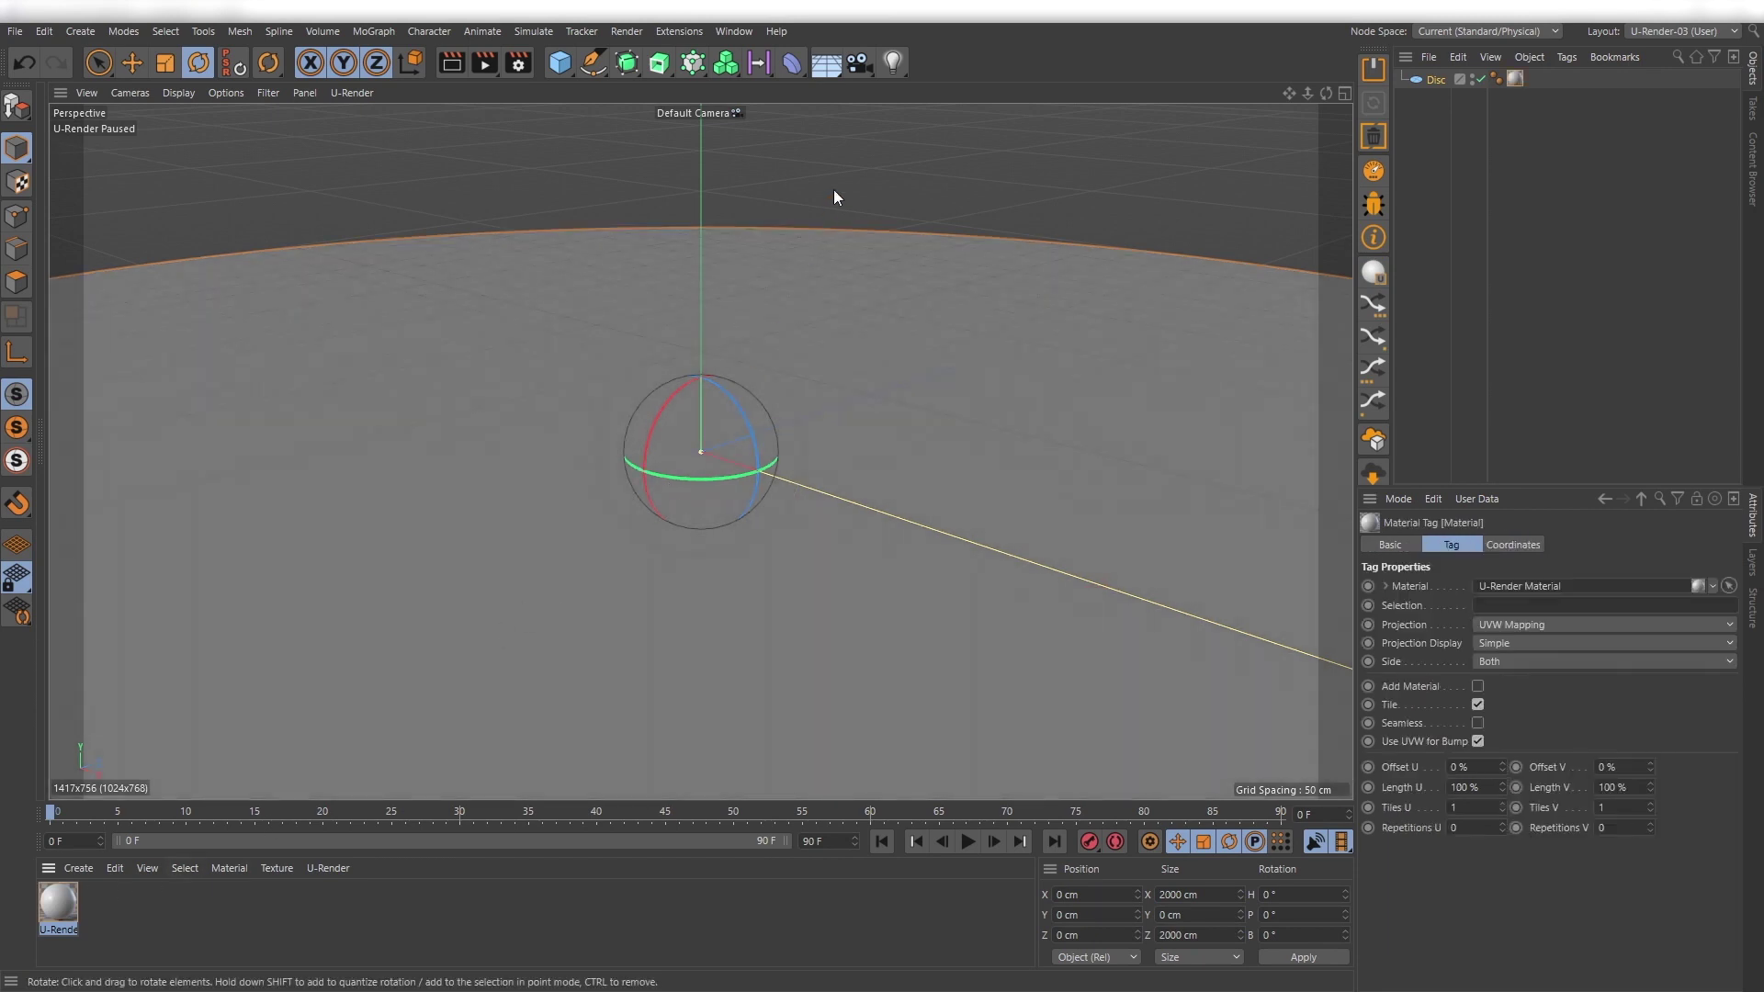
# Add a camera with a U-Render Camera tag and make it the active view camera.
pyautogui.click(859, 63)
pyautogui.rightClick(1445, 81)
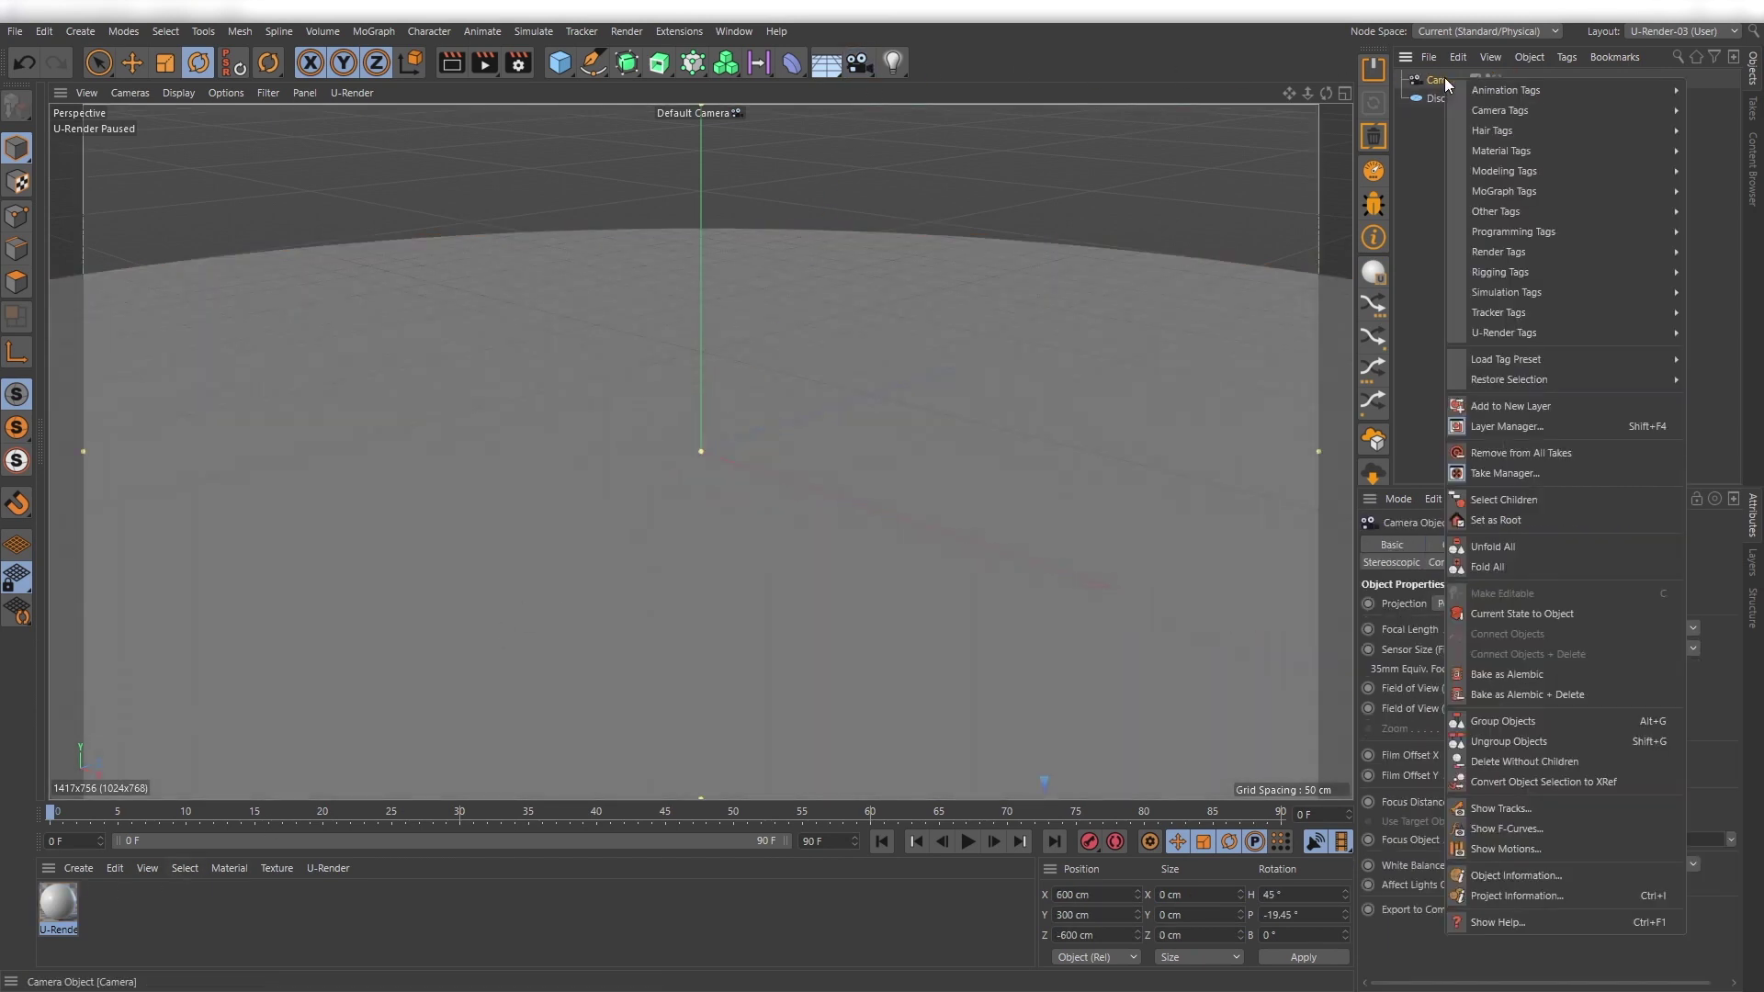
pyautogui.moveTo(1538, 329)
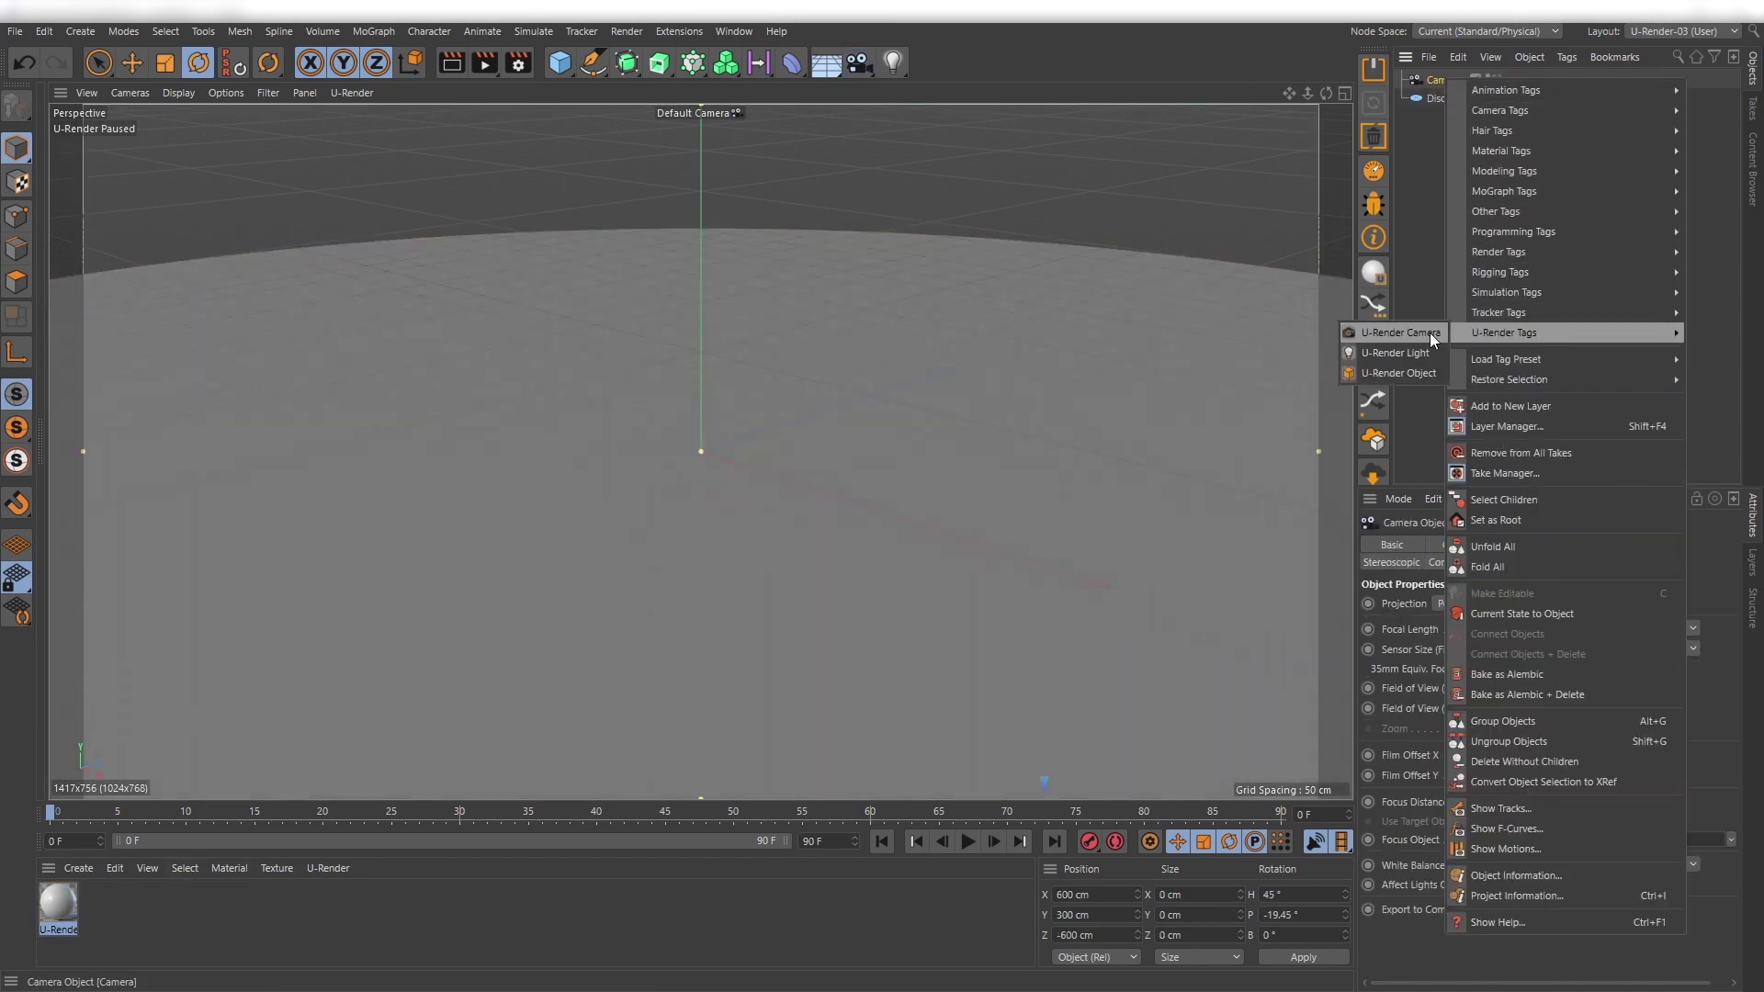
pyautogui.click(1430, 333)
pyautogui.click(1446, 79)
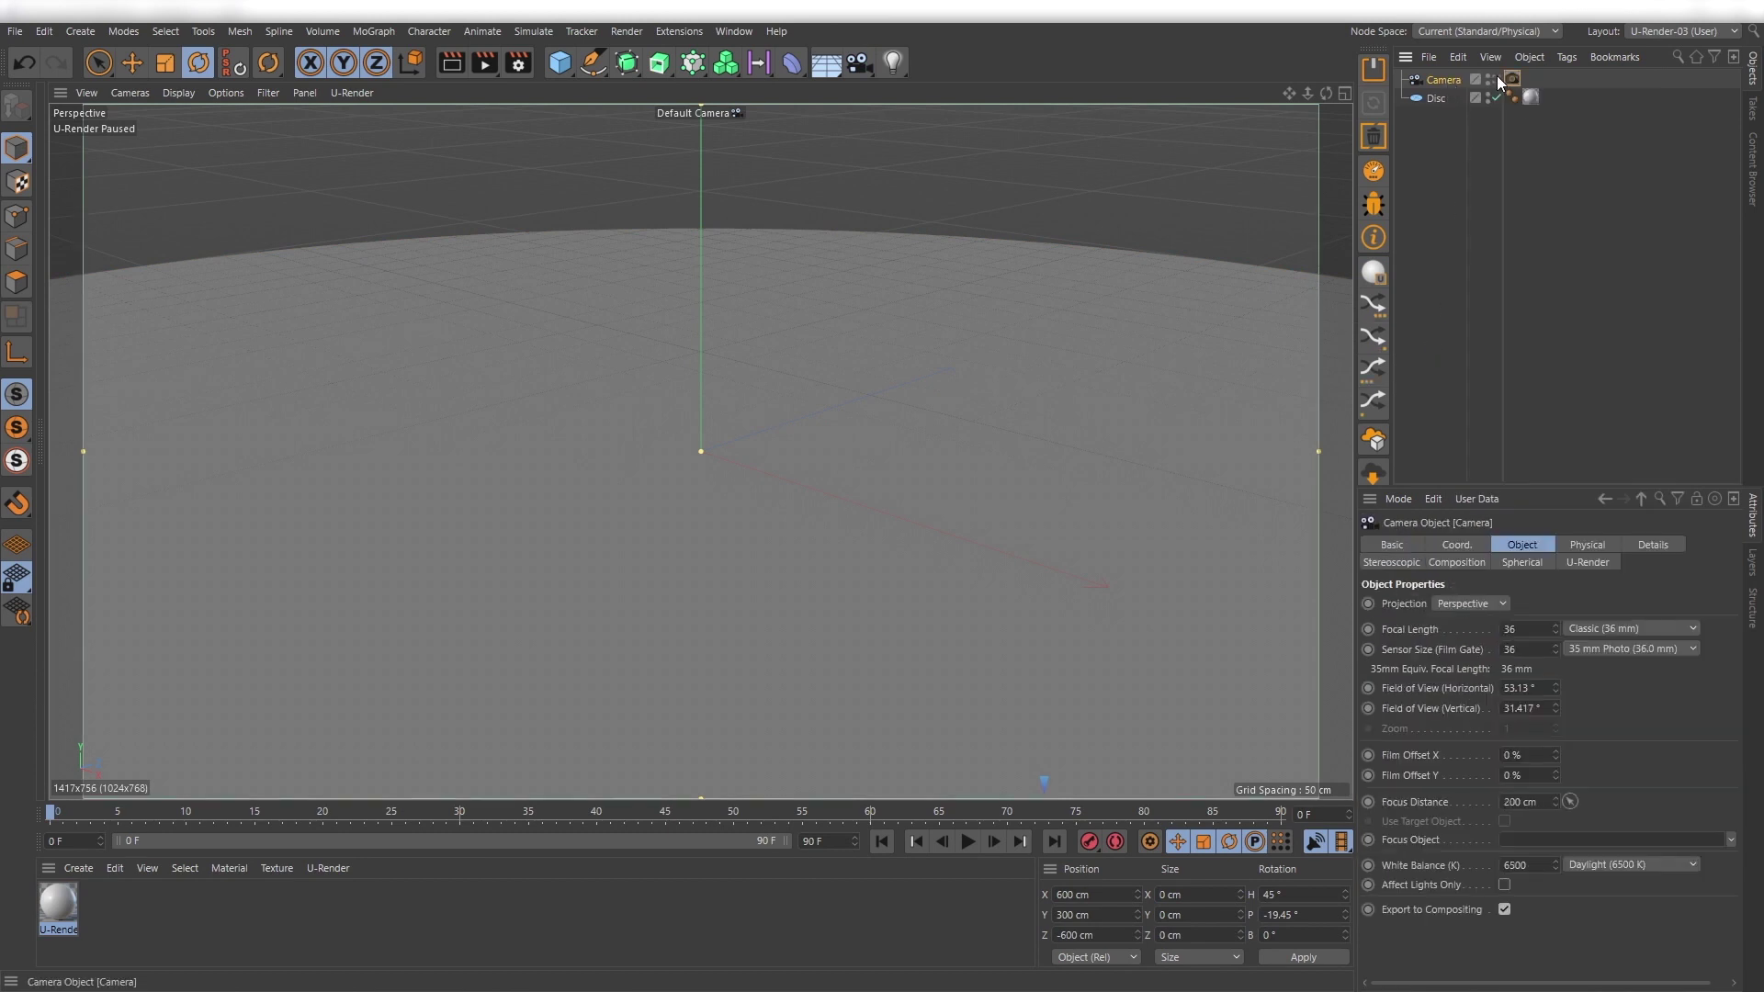
pyautogui.click(1495, 79)
# Enable the camera's spherical mode and zero its X, Y and Z position as well as its heading and pitch rotation.
pyautogui.click(1521, 562)
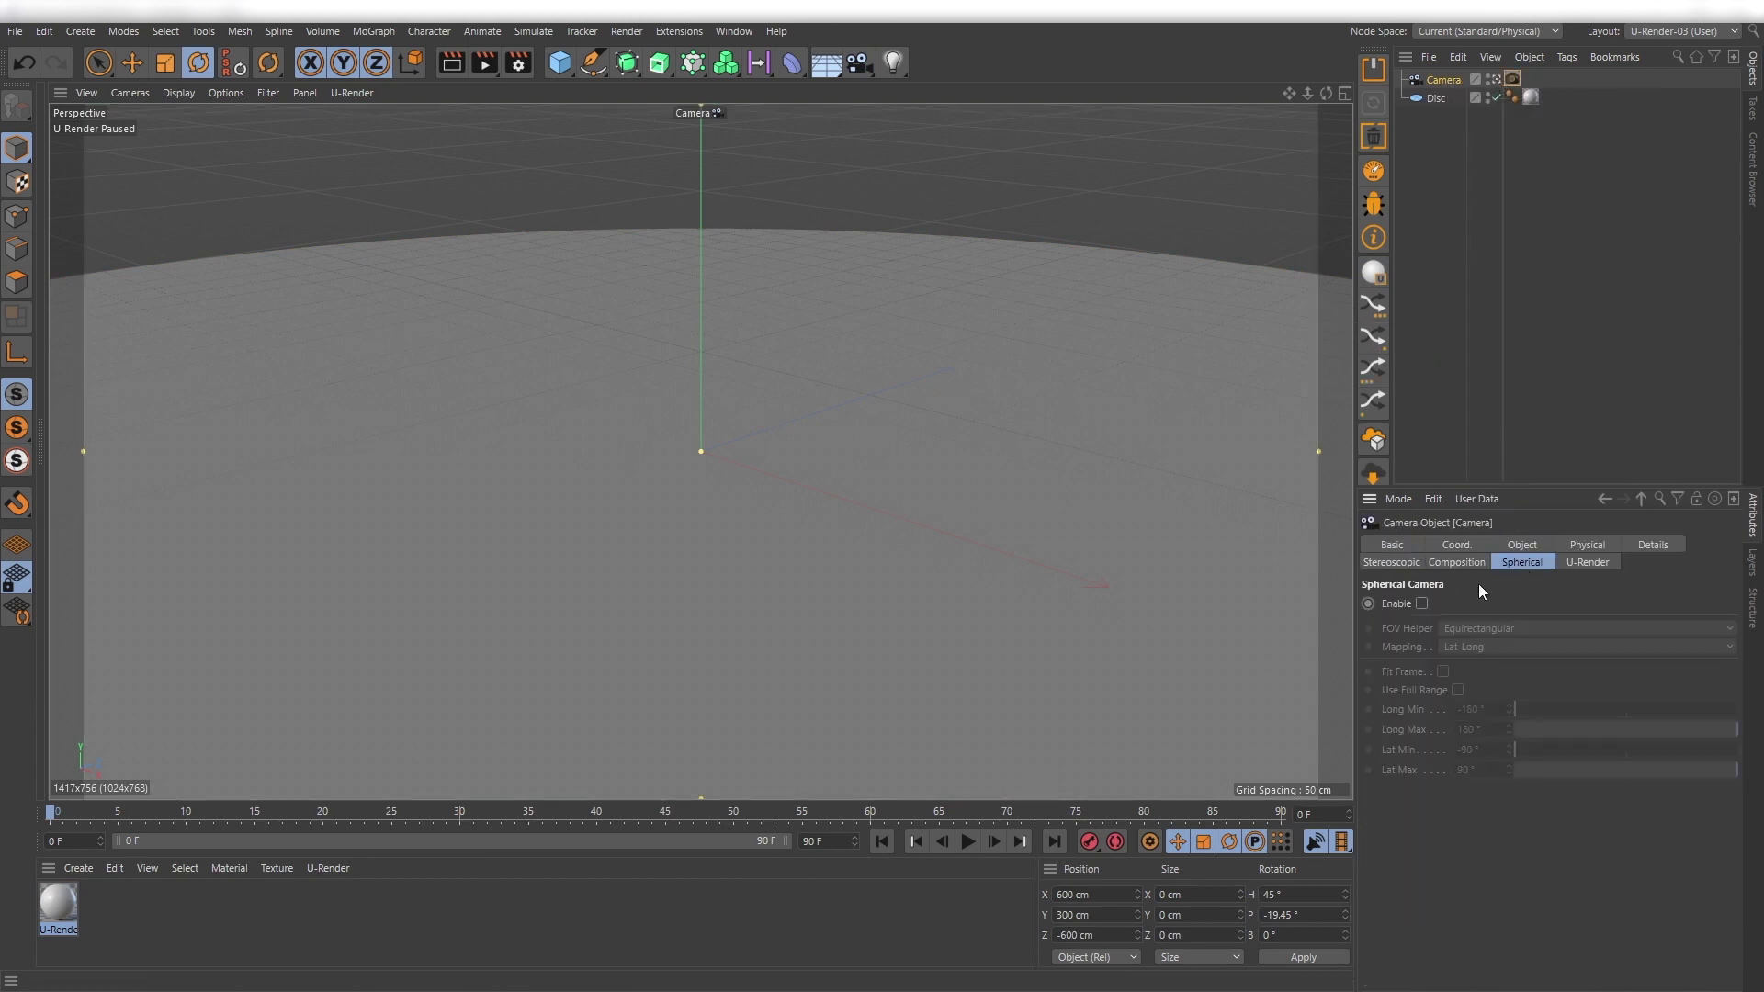
pyautogui.click(1422, 603)
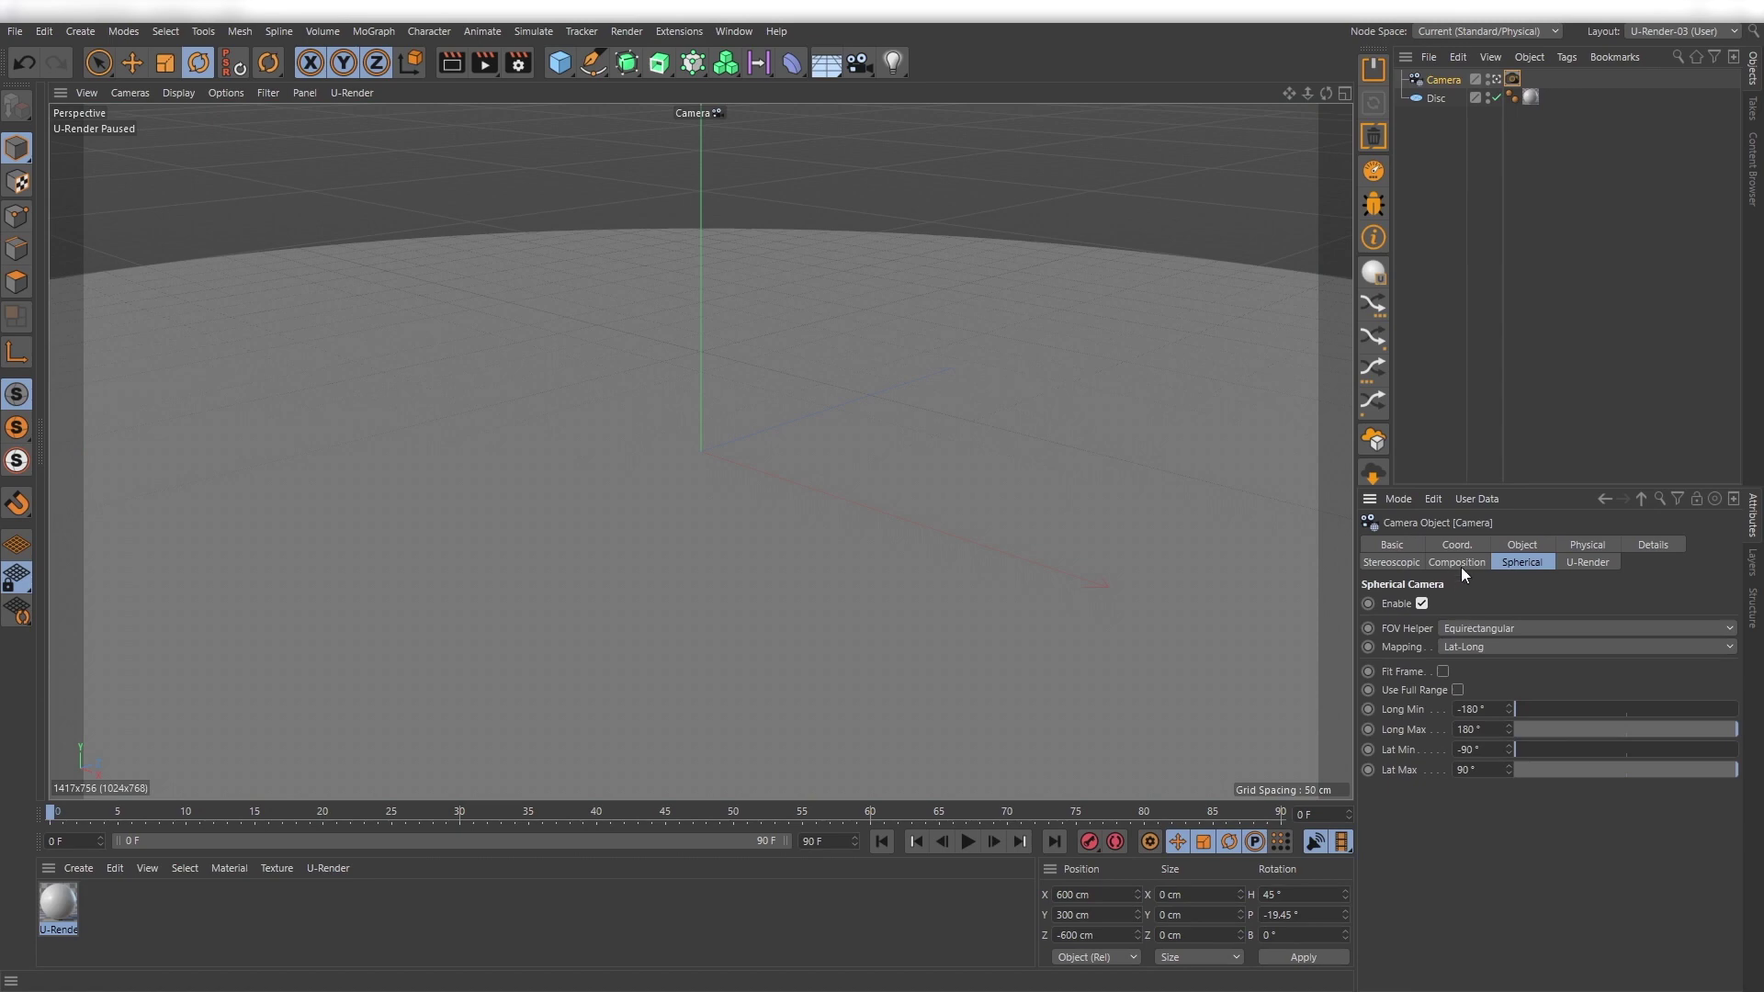
pyautogui.click(1457, 544)
pyautogui.click(1438, 605)
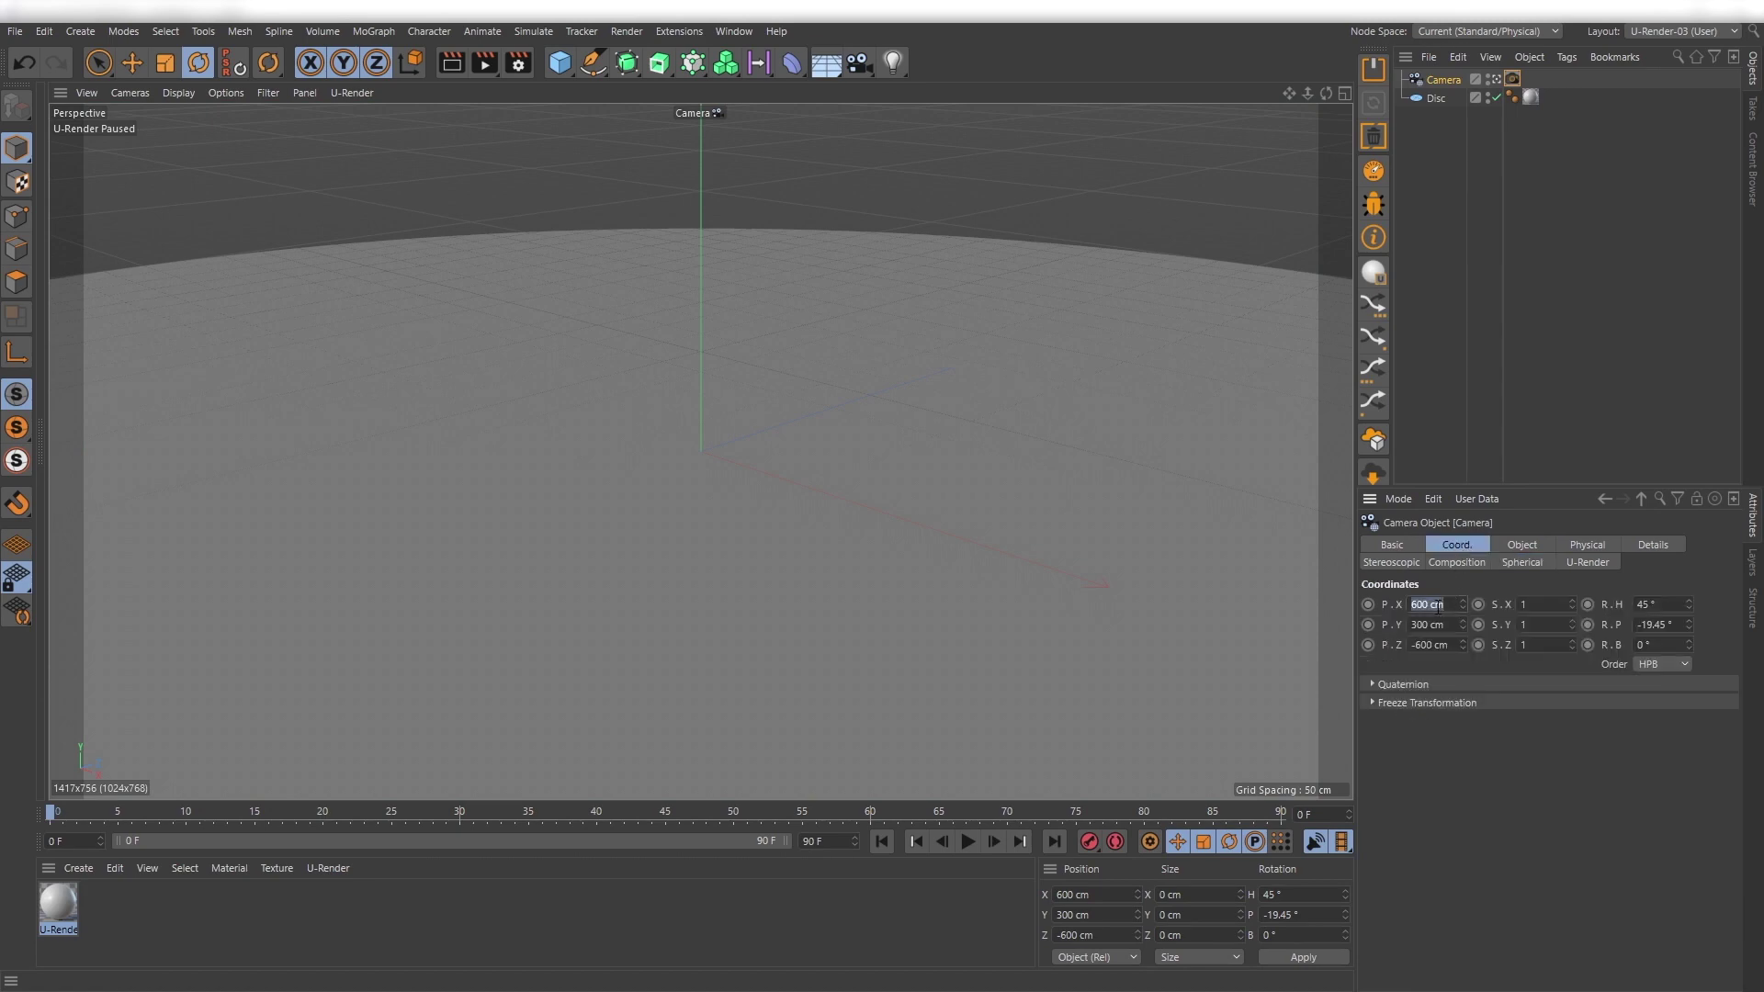
pyautogui.write('0')
pyautogui.press('Tab')
pyautogui.write('0')
pyautogui.press('Tab')
pyautogui.write('0')
pyautogui.press('Tab')
pyautogui.press('Tab')
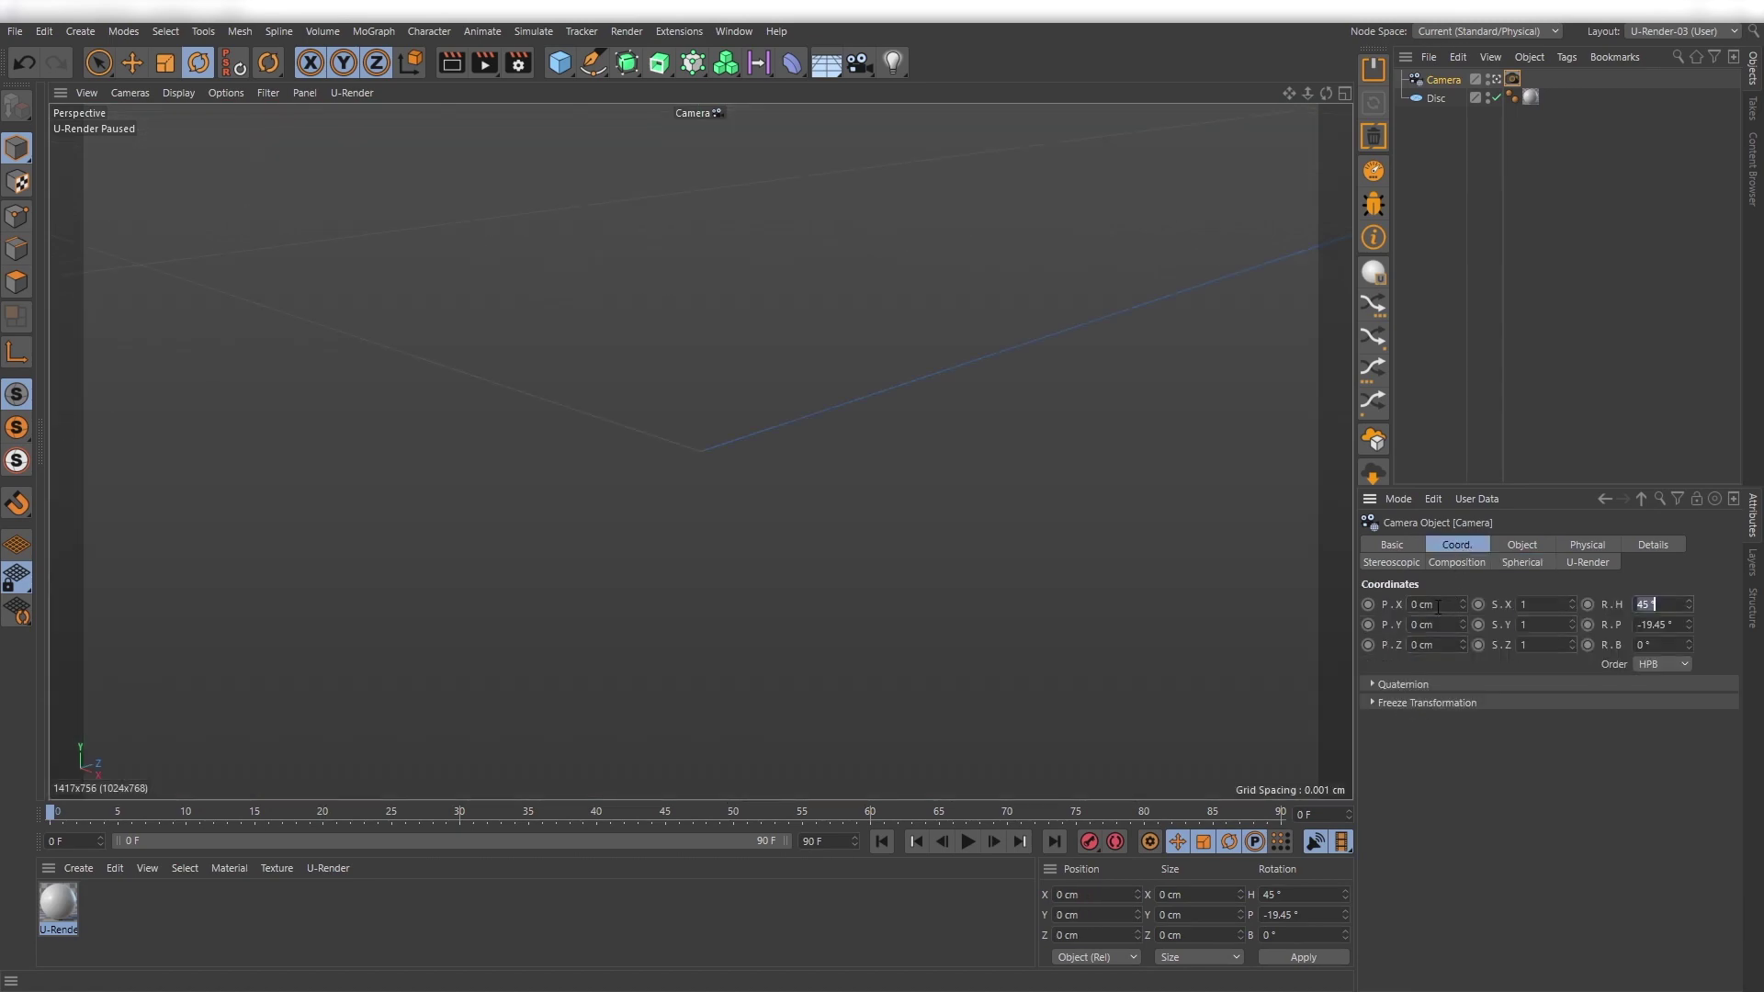
pyautogui.write('0')
pyautogui.press('Tab')
pyautogui.write('0')
pyautogui.press('Tab')
# Resume the U-Render viewport preview and raise the camera to 155 cm on Y.
pyautogui.click(360, 92)
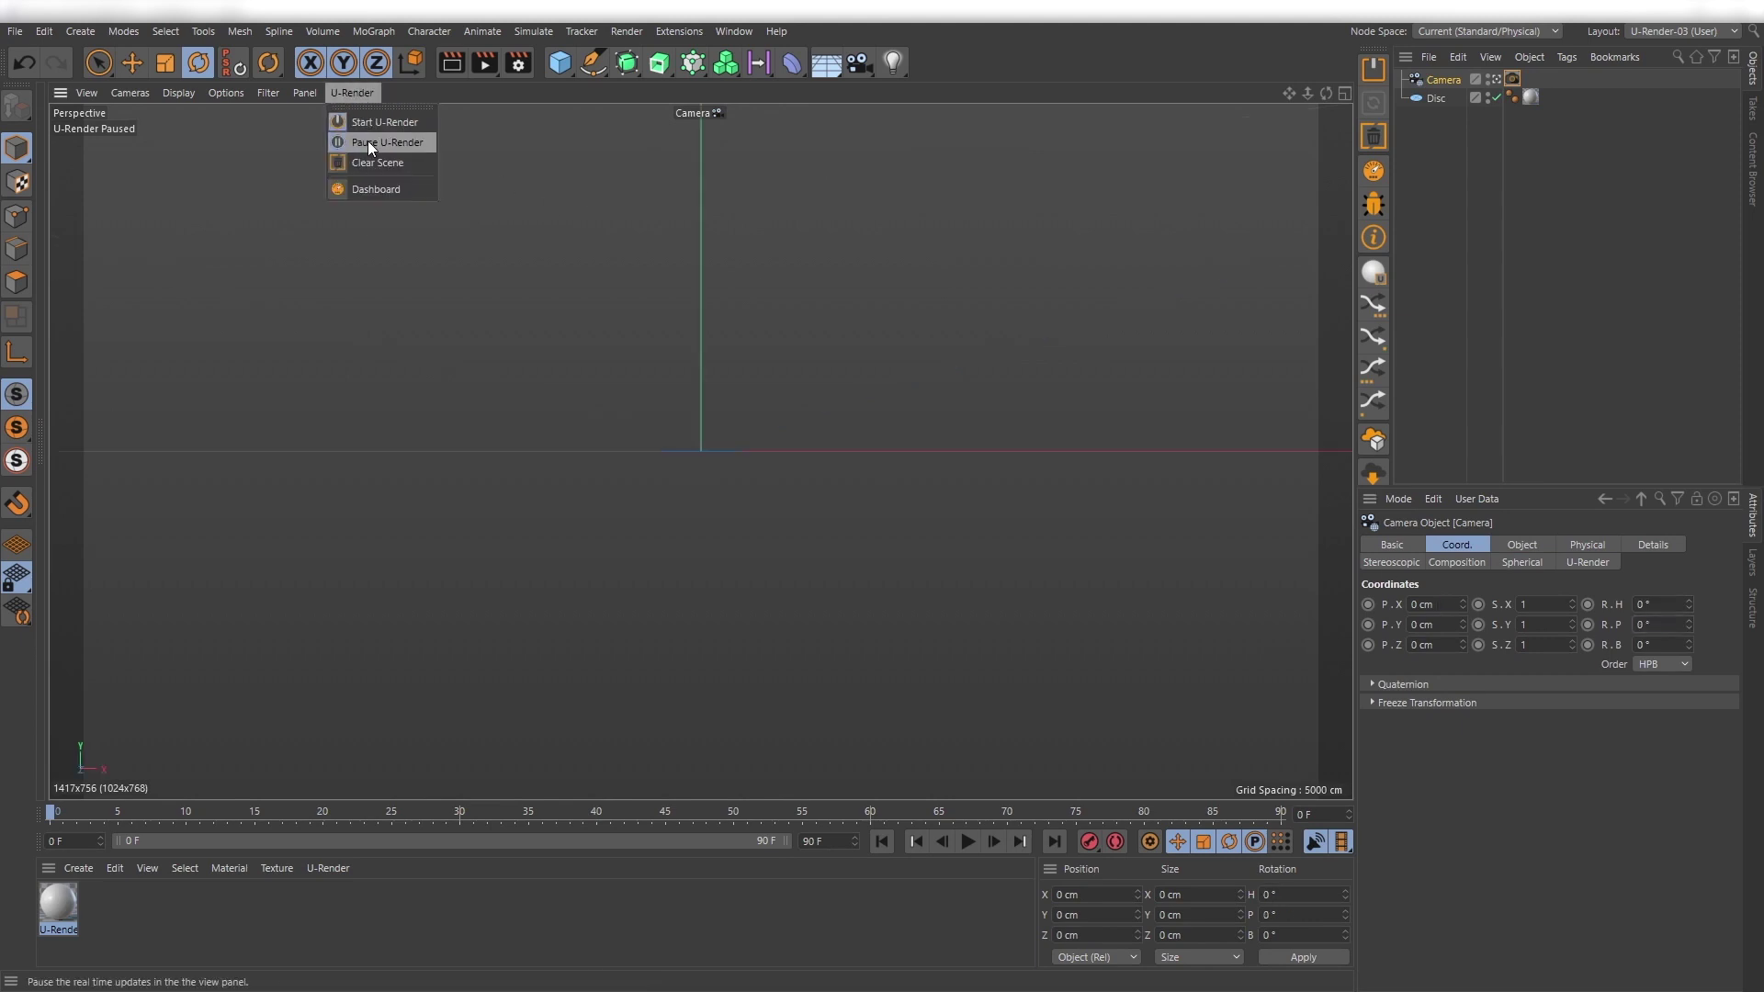
pyautogui.click(367, 141)
pyautogui.moveTo(1463, 624); pyautogui.dragTo(1463, 599)
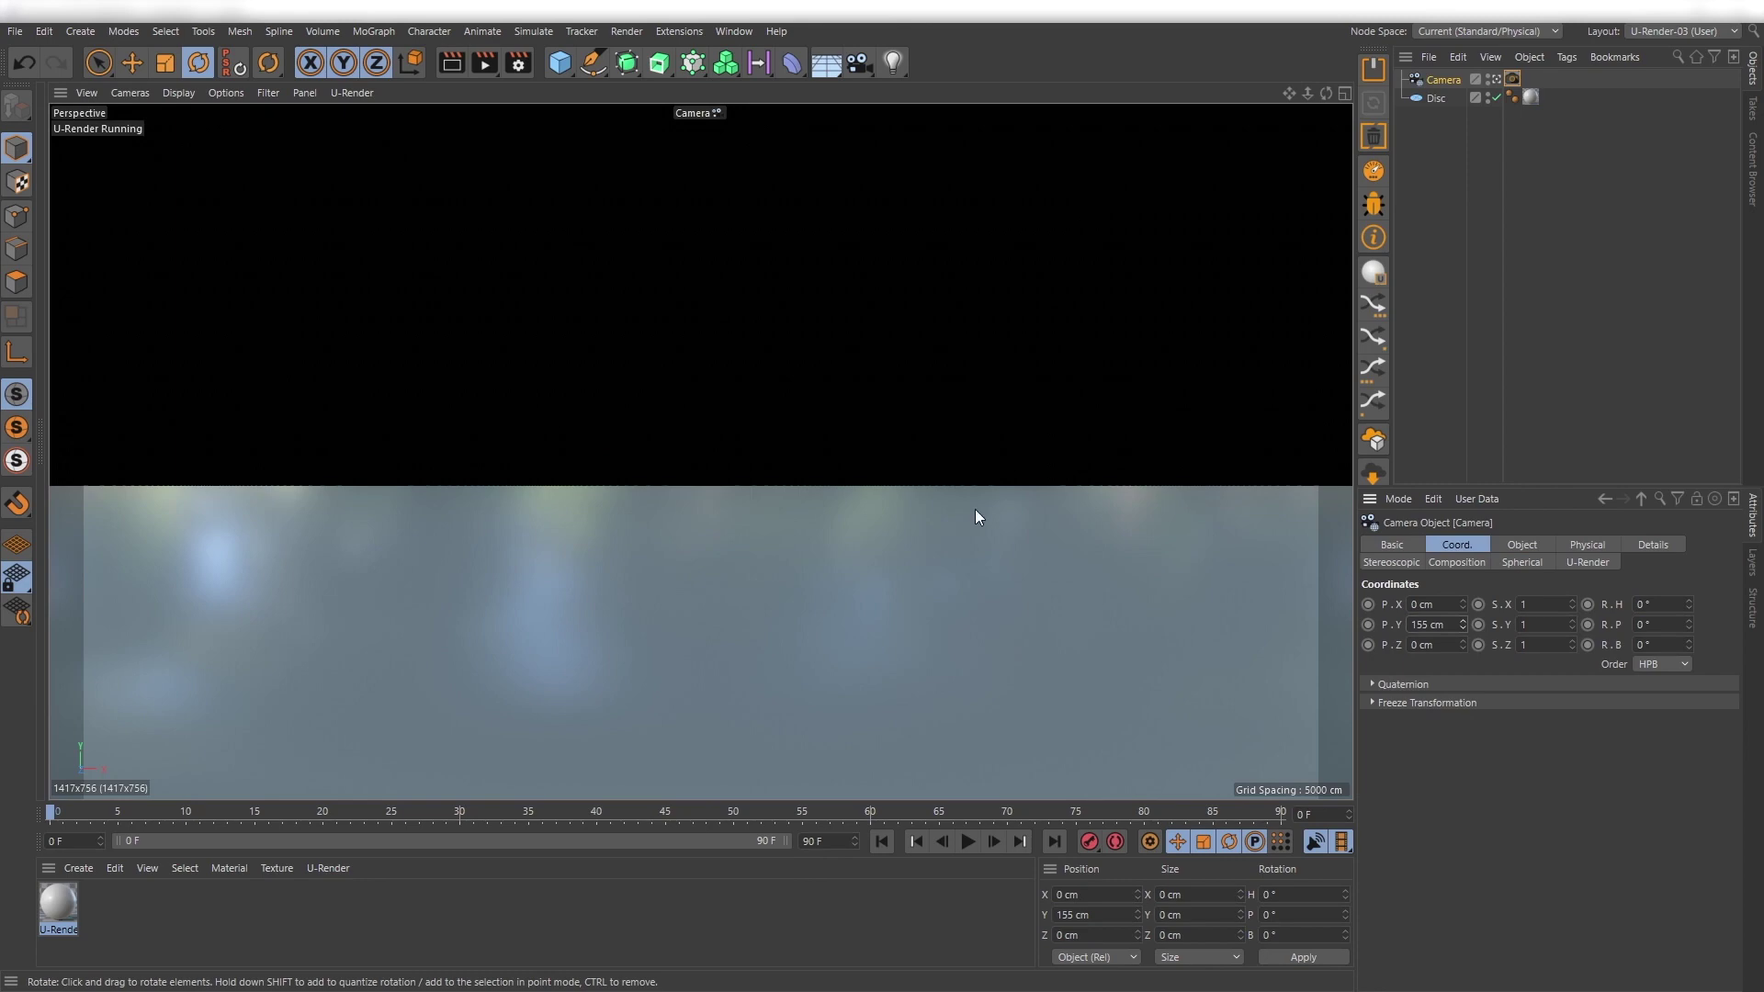
# Arrange the viewport as two views side by side.
pyautogui.click(307, 93)
pyautogui.moveTo(317, 120)
pyautogui.click(554, 175)
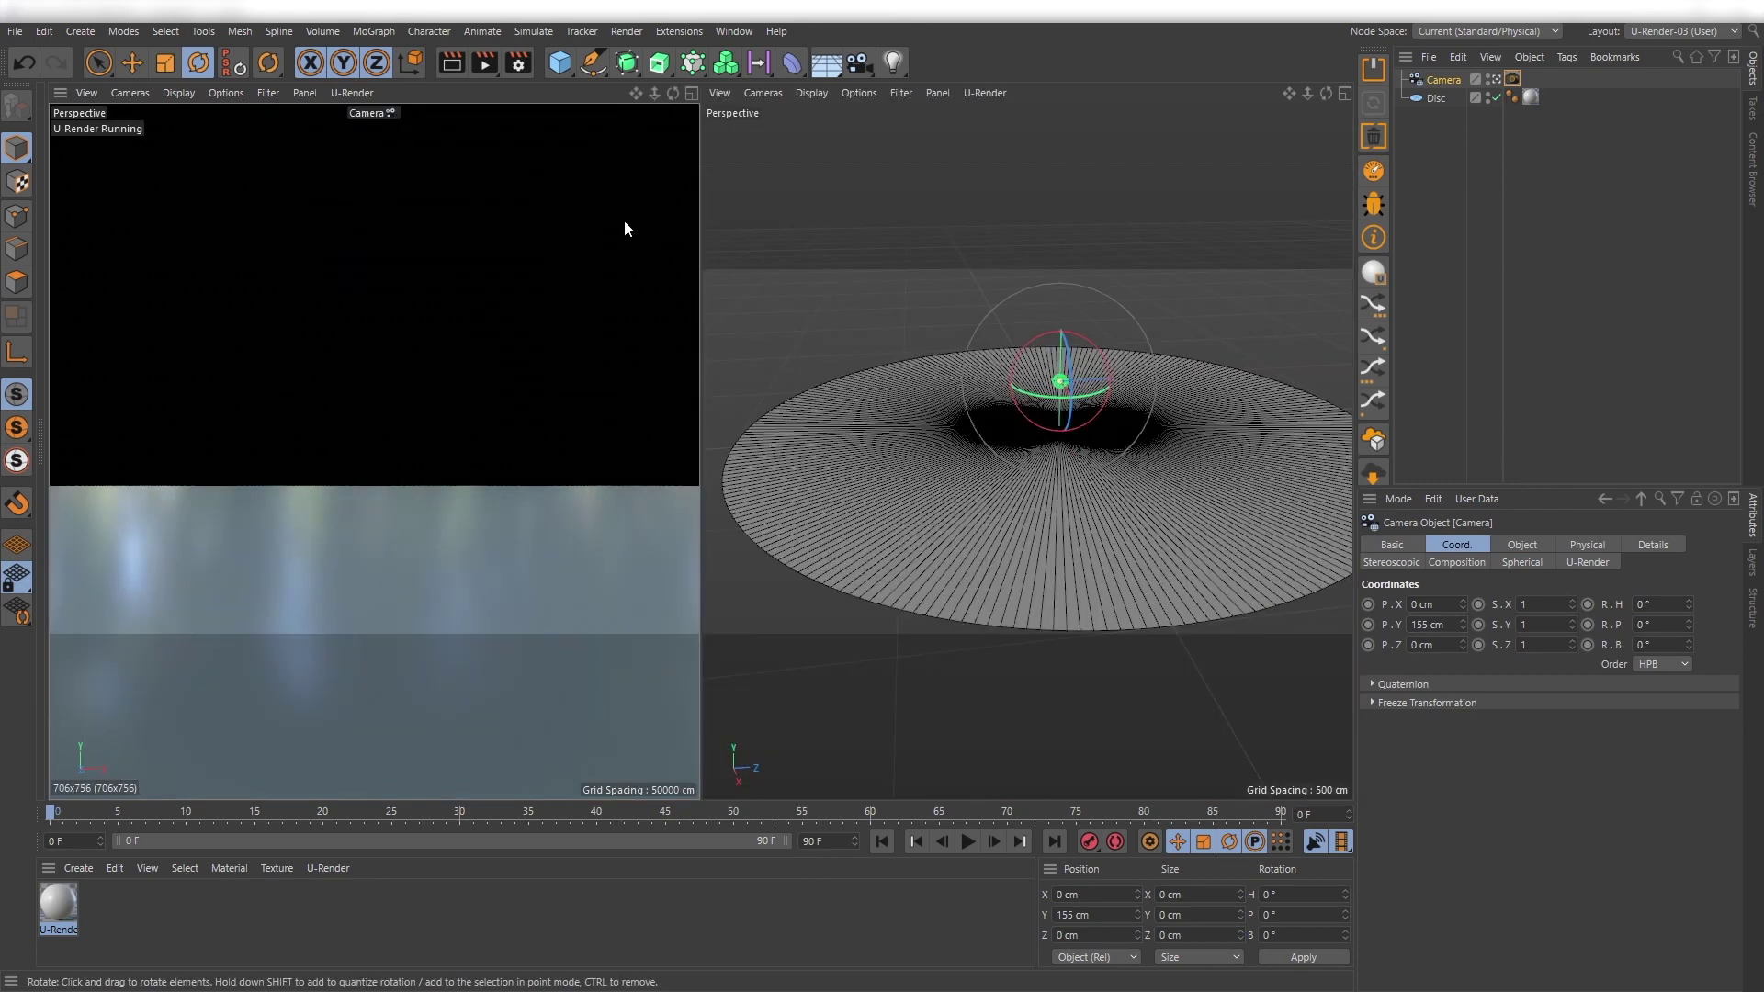
# Rename the disc's material floor, darken its color to a value of 26 % and set its glossiness to about 26 %.
pyautogui.doubleClick(58, 903)
pyautogui.write('floor')
pyautogui.press('Return')
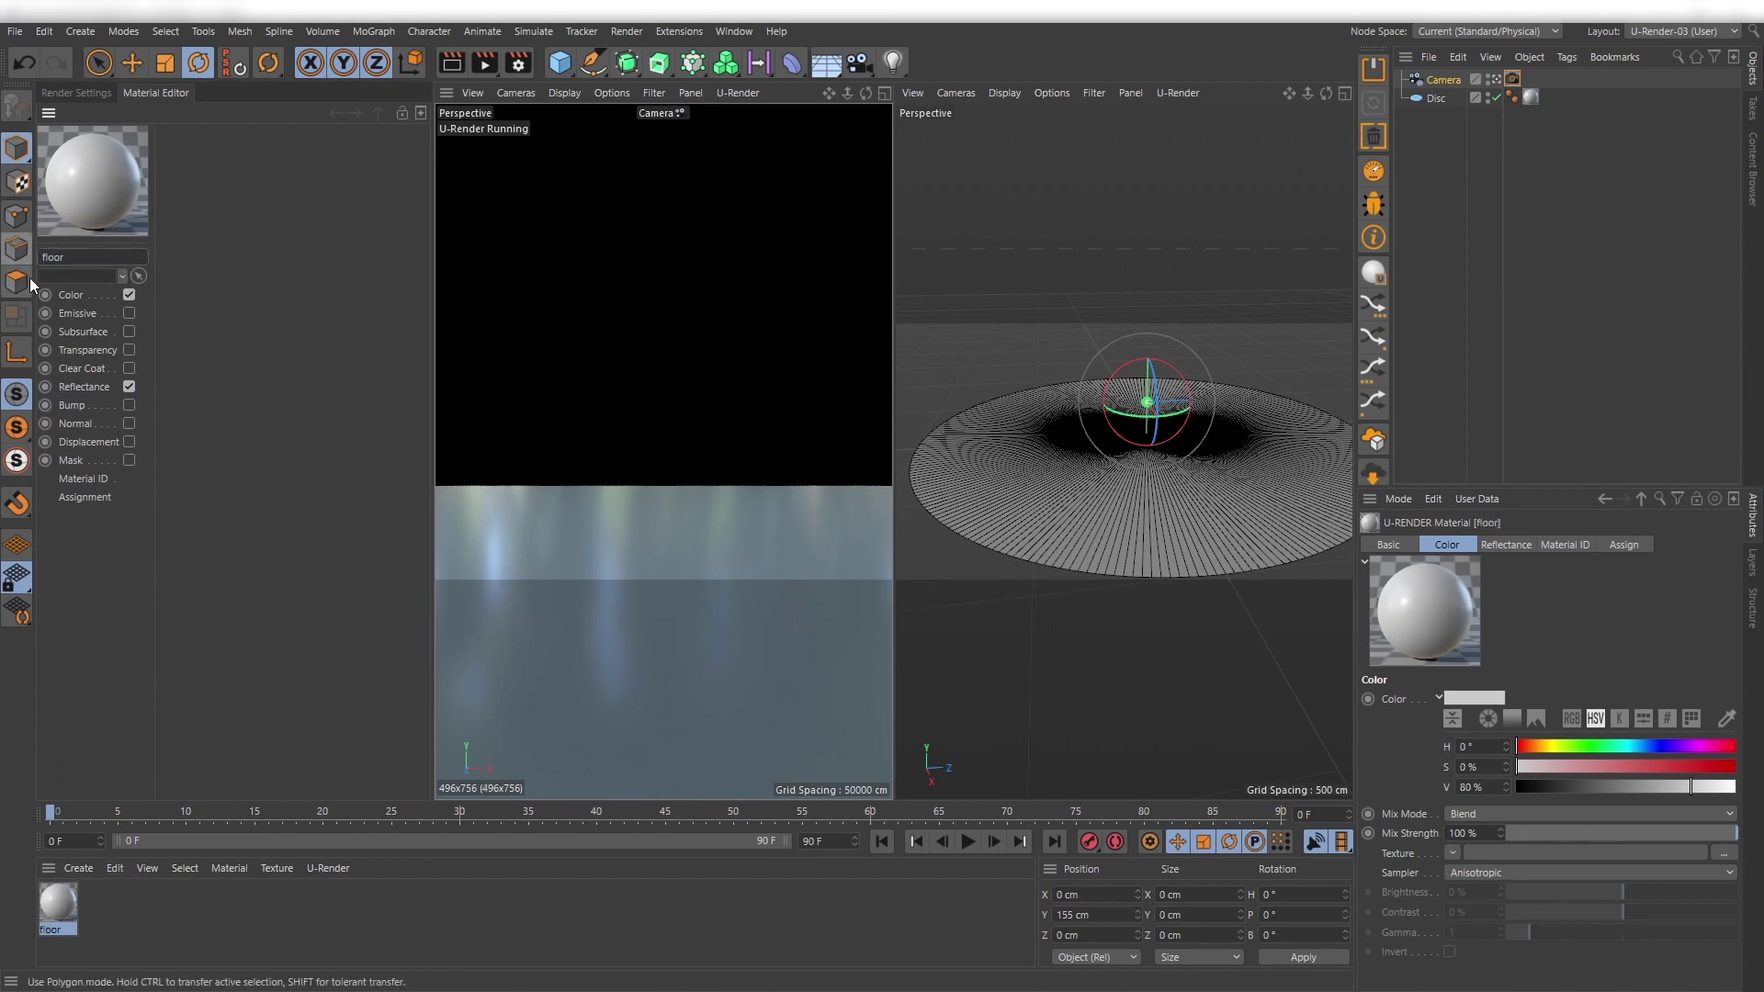
pyautogui.click(73, 294)
pyautogui.moveTo(393, 244); pyautogui.dragTo(342, 245)
pyautogui.click(99, 386)
pyautogui.click(354, 553)
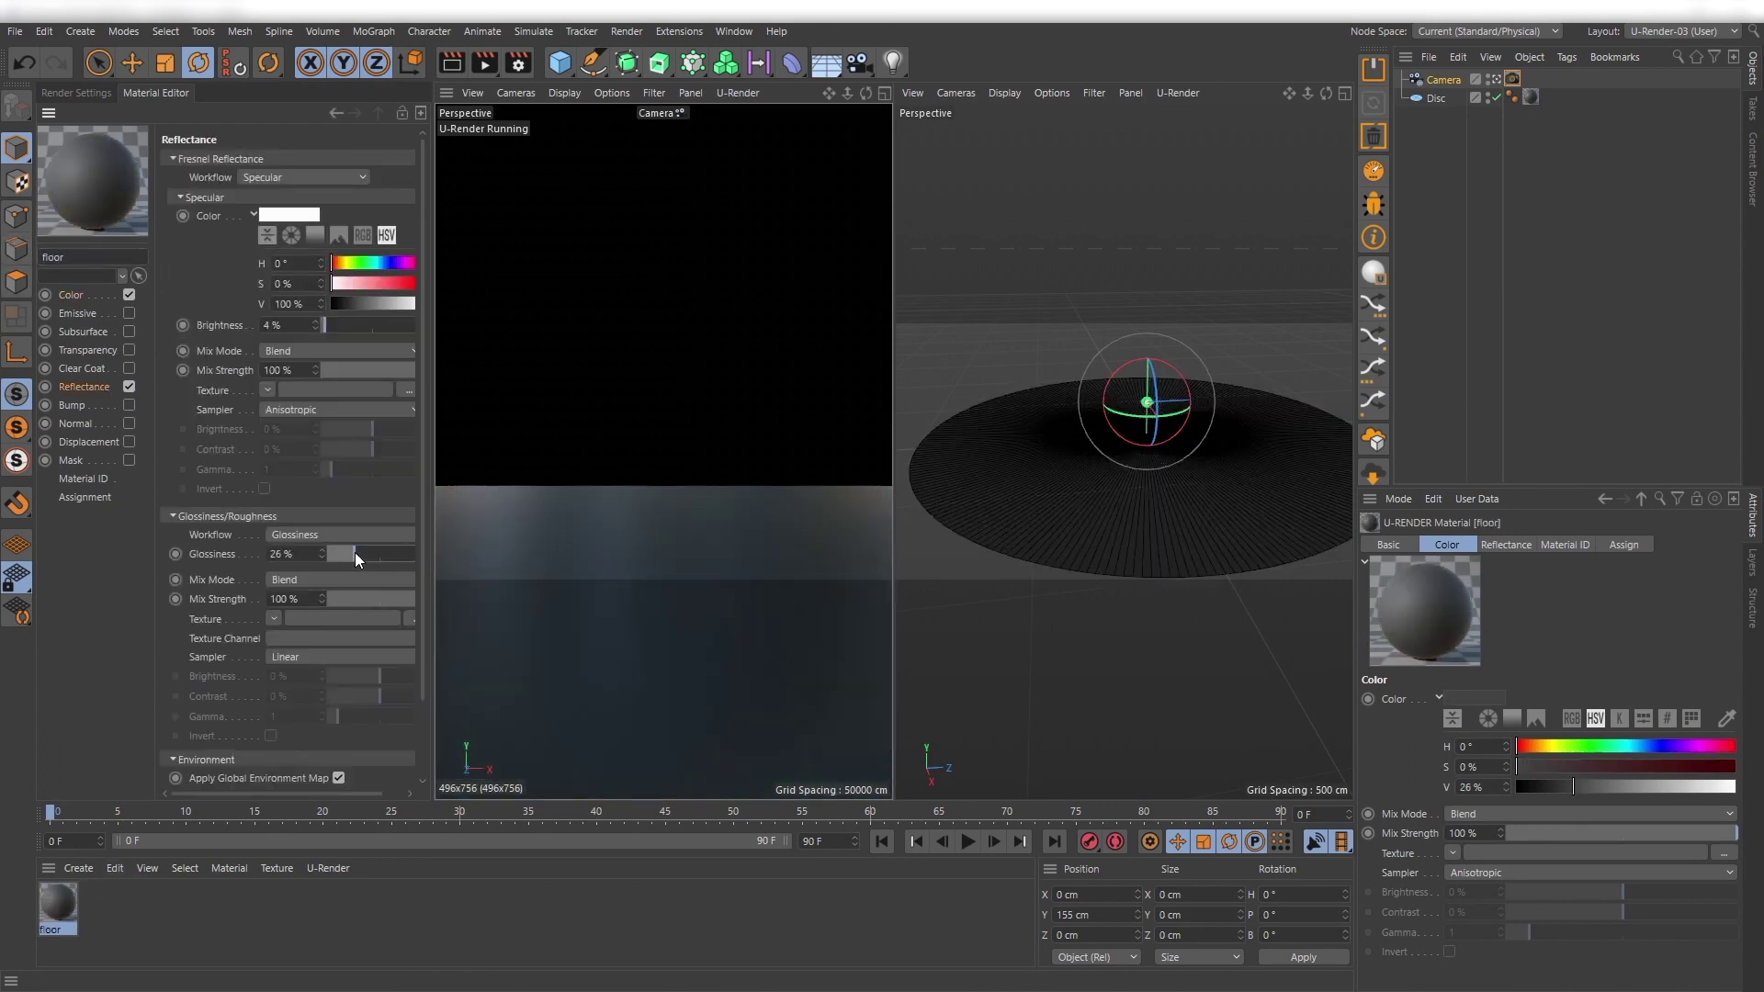
pyautogui.keyDown('ctrl'); pyautogui.click(47, 114); pyautogui.keyUp('ctrl')
# Add a plane and group it under a null.
pyautogui.click(559, 63)
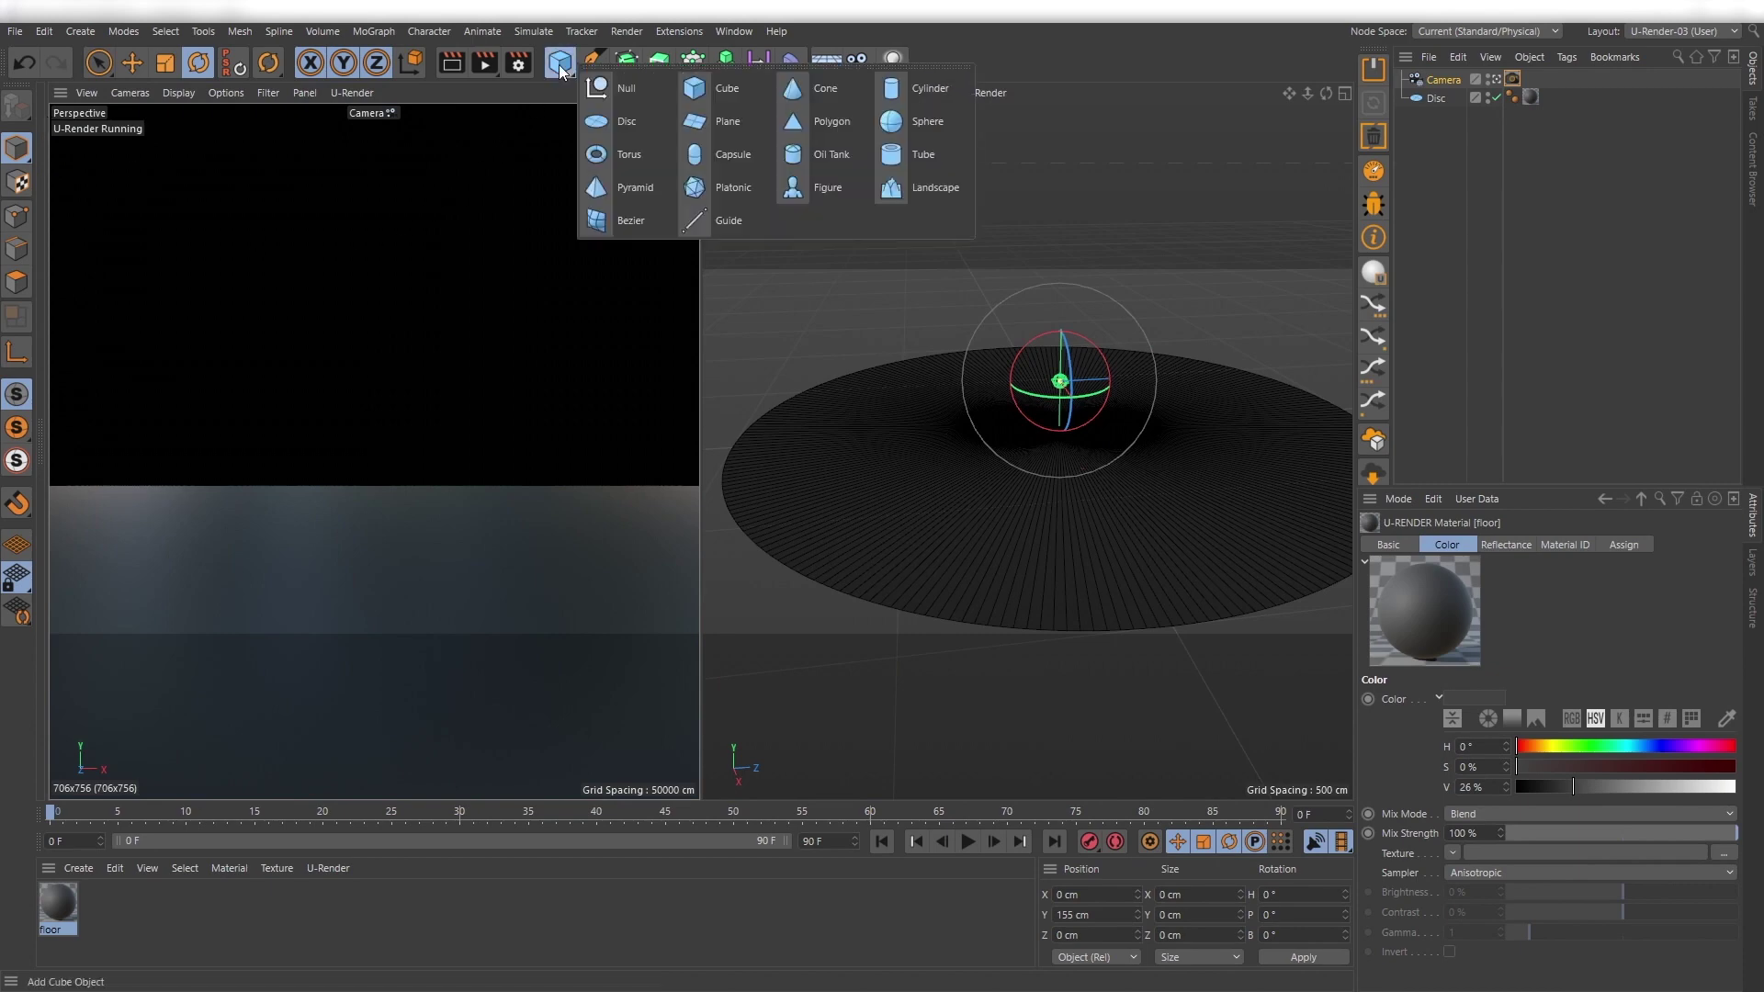
pyautogui.click(729, 121)
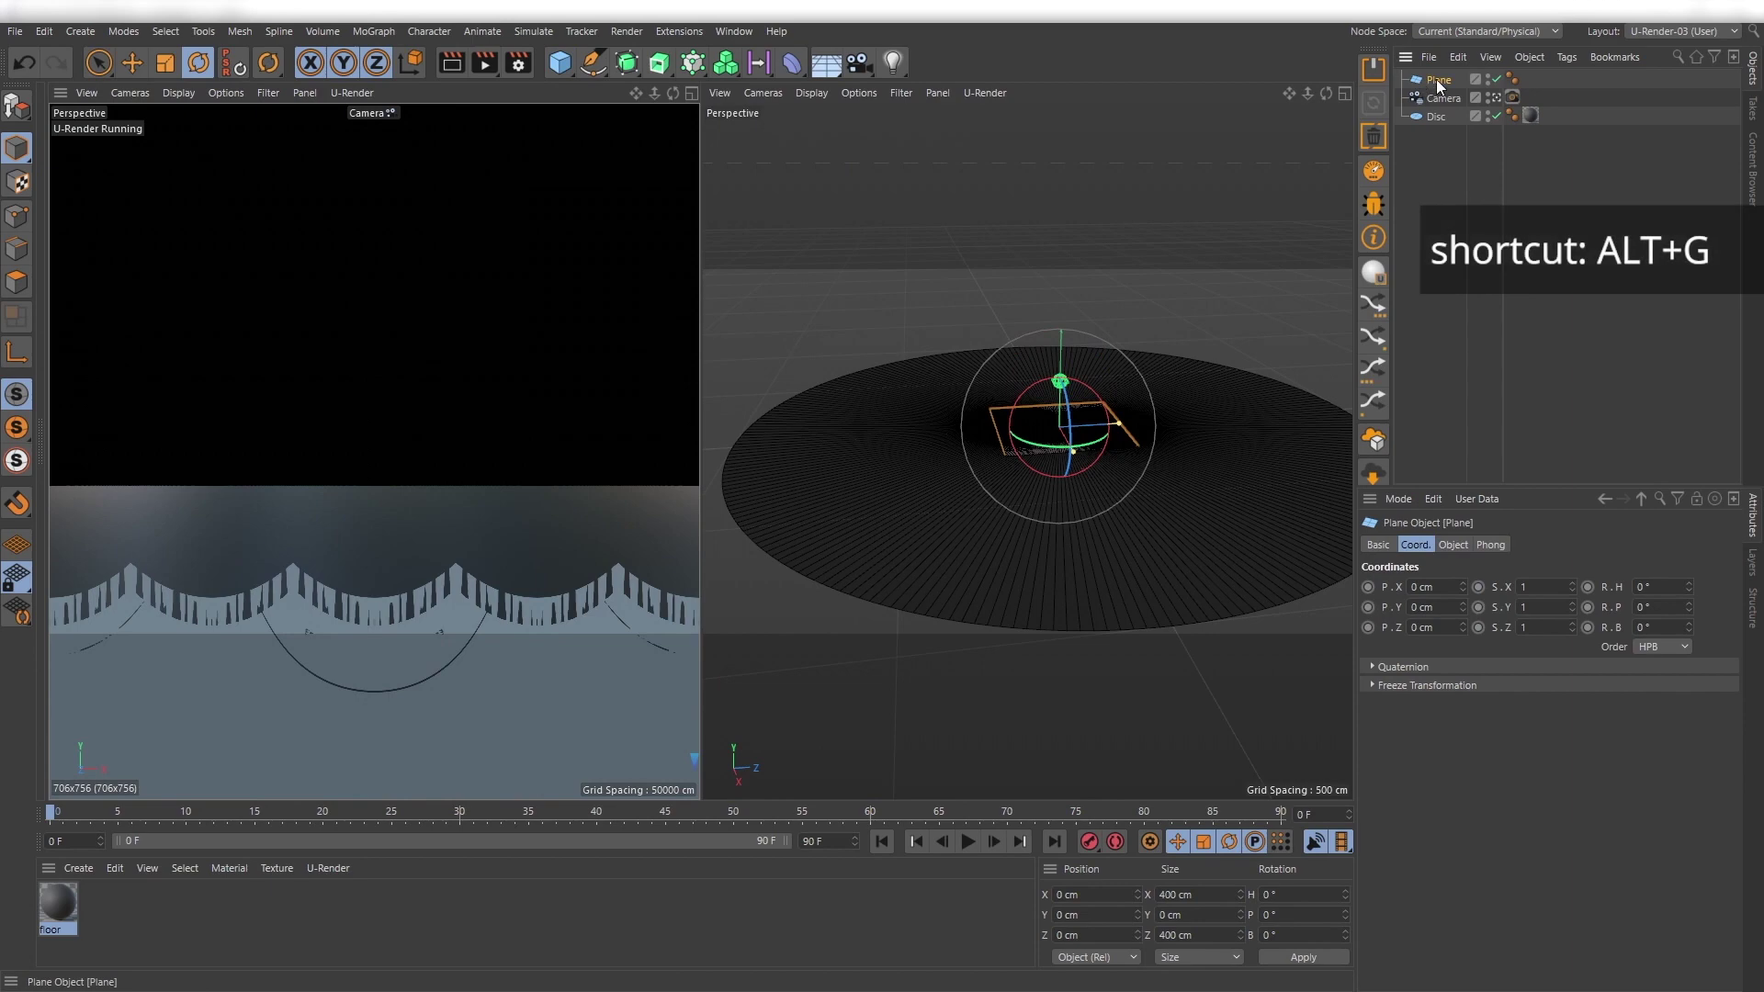
pyautogui.hotkey('alt', 'g')
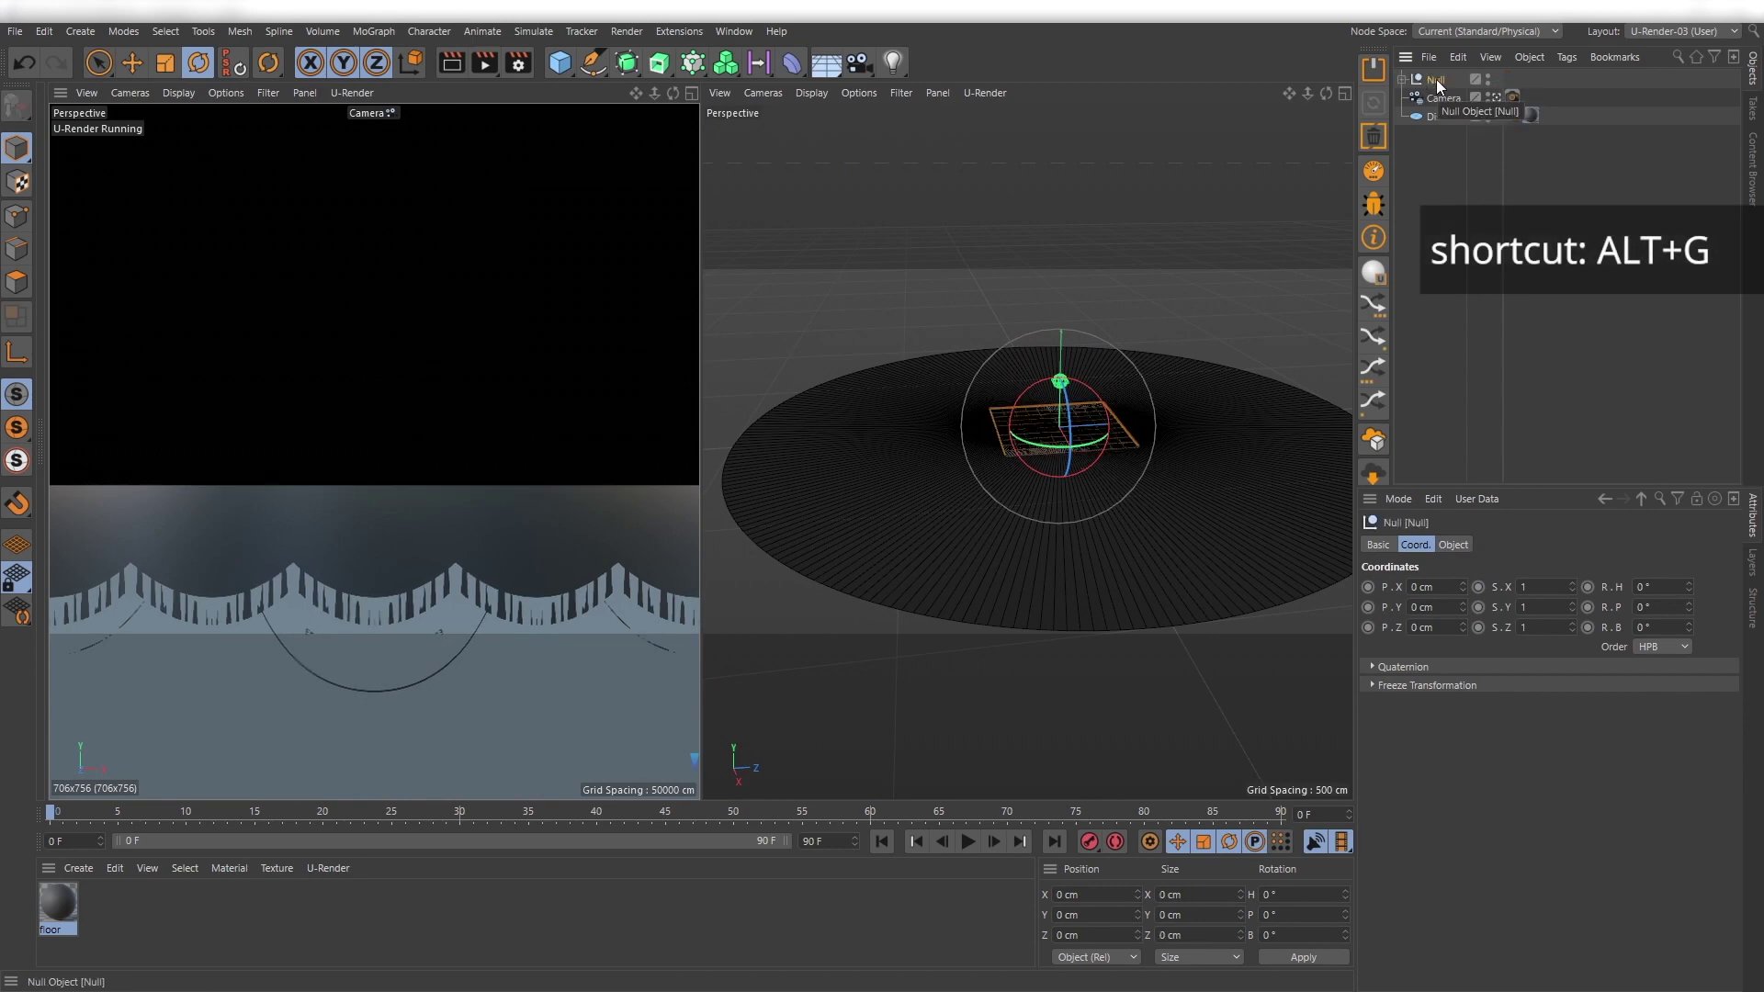
pyautogui.click(1403, 79)
# Set the plane's orientation to +Z and move it out to about -885 cm on Z, near the disc's edge.
pyautogui.click(1449, 98)
pyautogui.click(1453, 545)
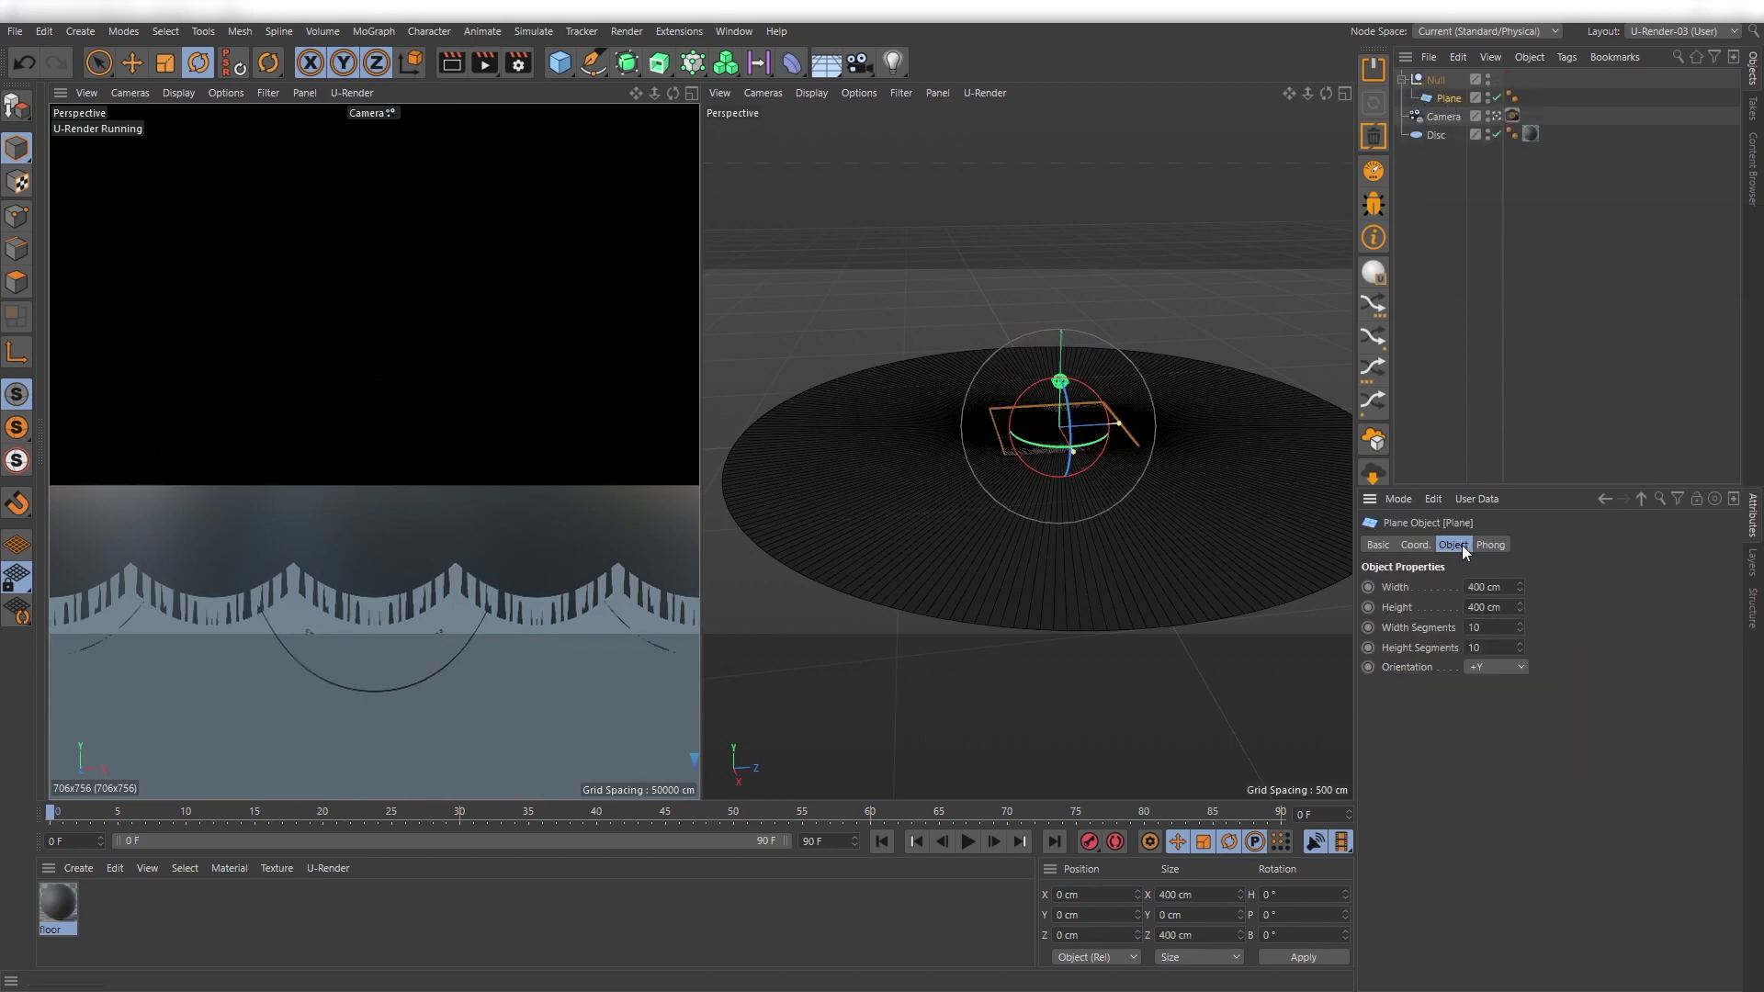
pyautogui.scroll(-1, 1501, 672)
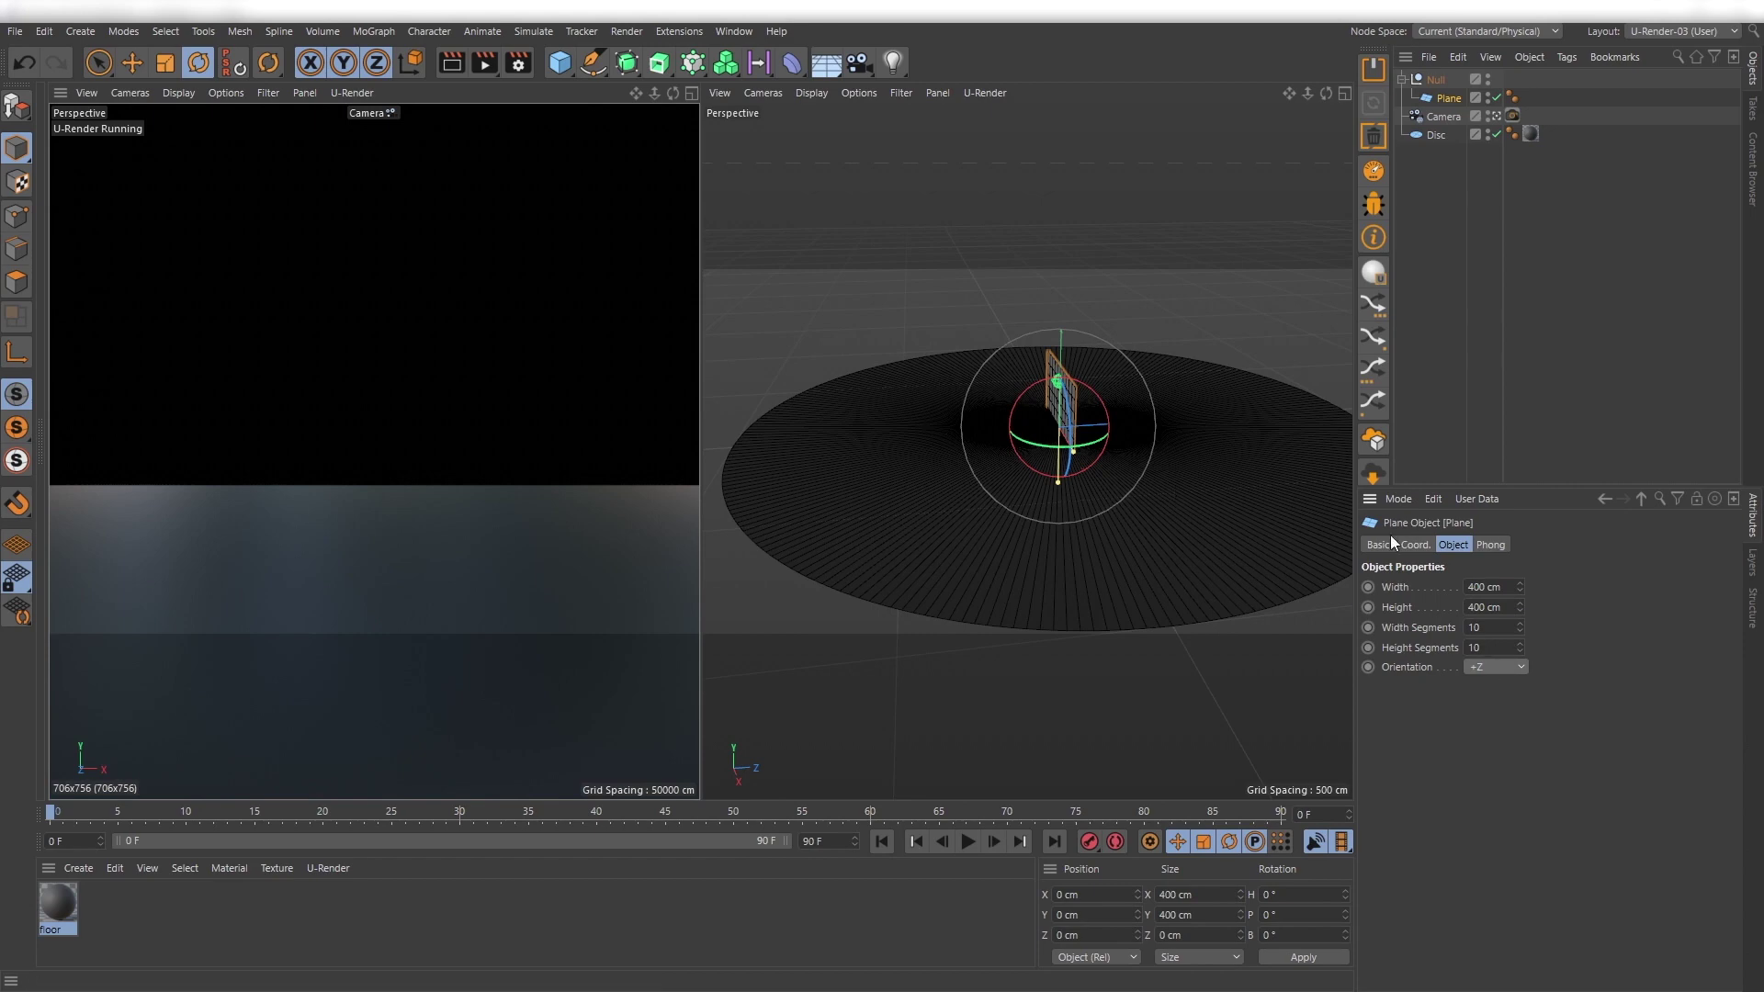
pyautogui.press('e')
pyautogui.moveTo(1133, 427); pyautogui.dragTo(848, 448)
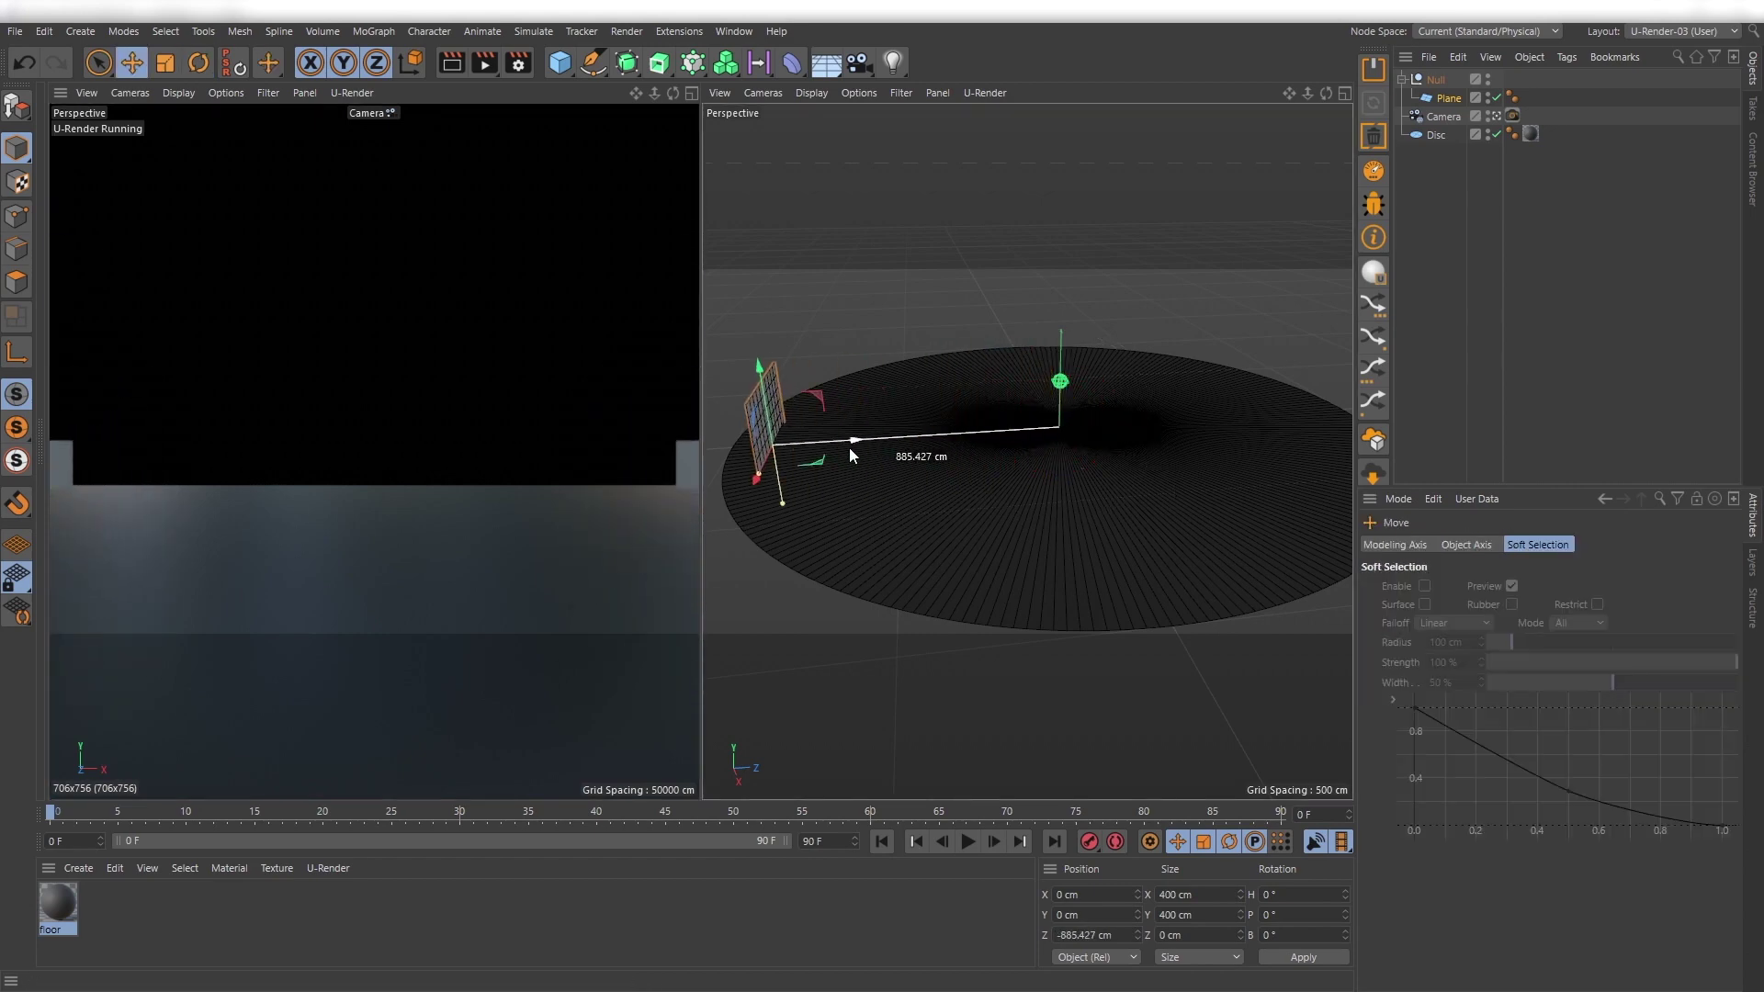
# Rotate the parent null to a pitch of about -54° so the plane swings up above the disc.
pyautogui.click(1449, 98)
pyautogui.click(1438, 81)
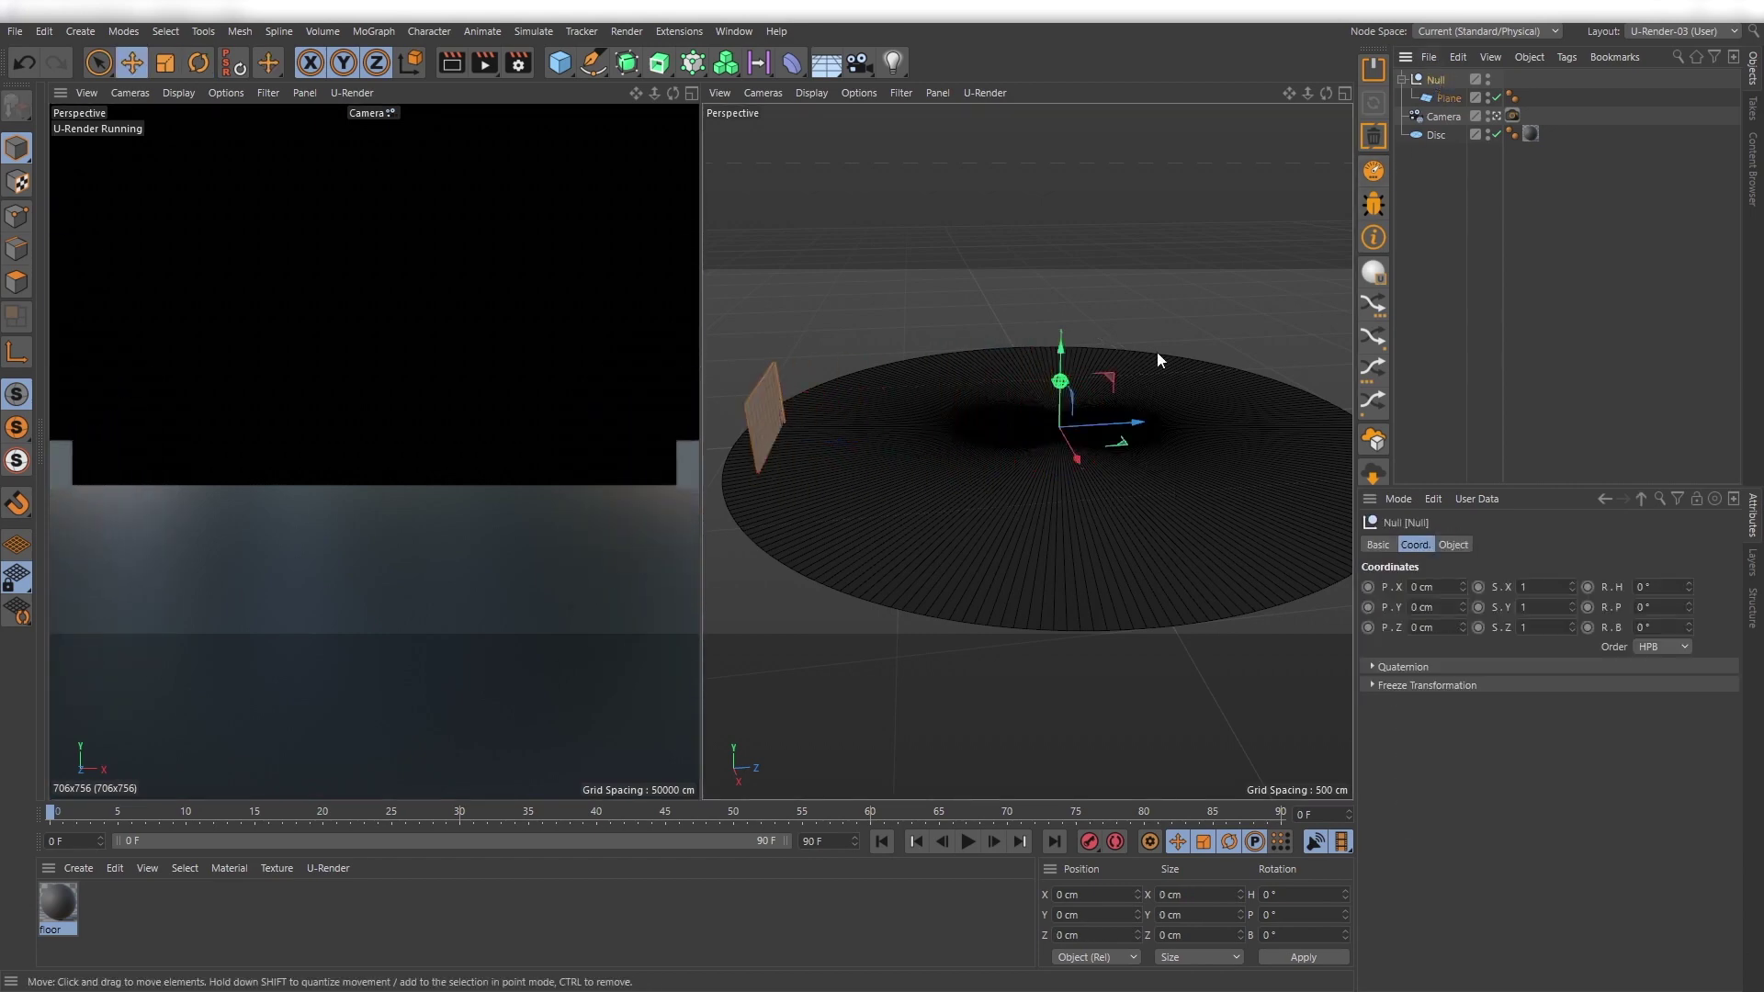
pyautogui.press('r')
pyautogui.moveTo(1088, 389); pyautogui.dragTo(1113, 428)
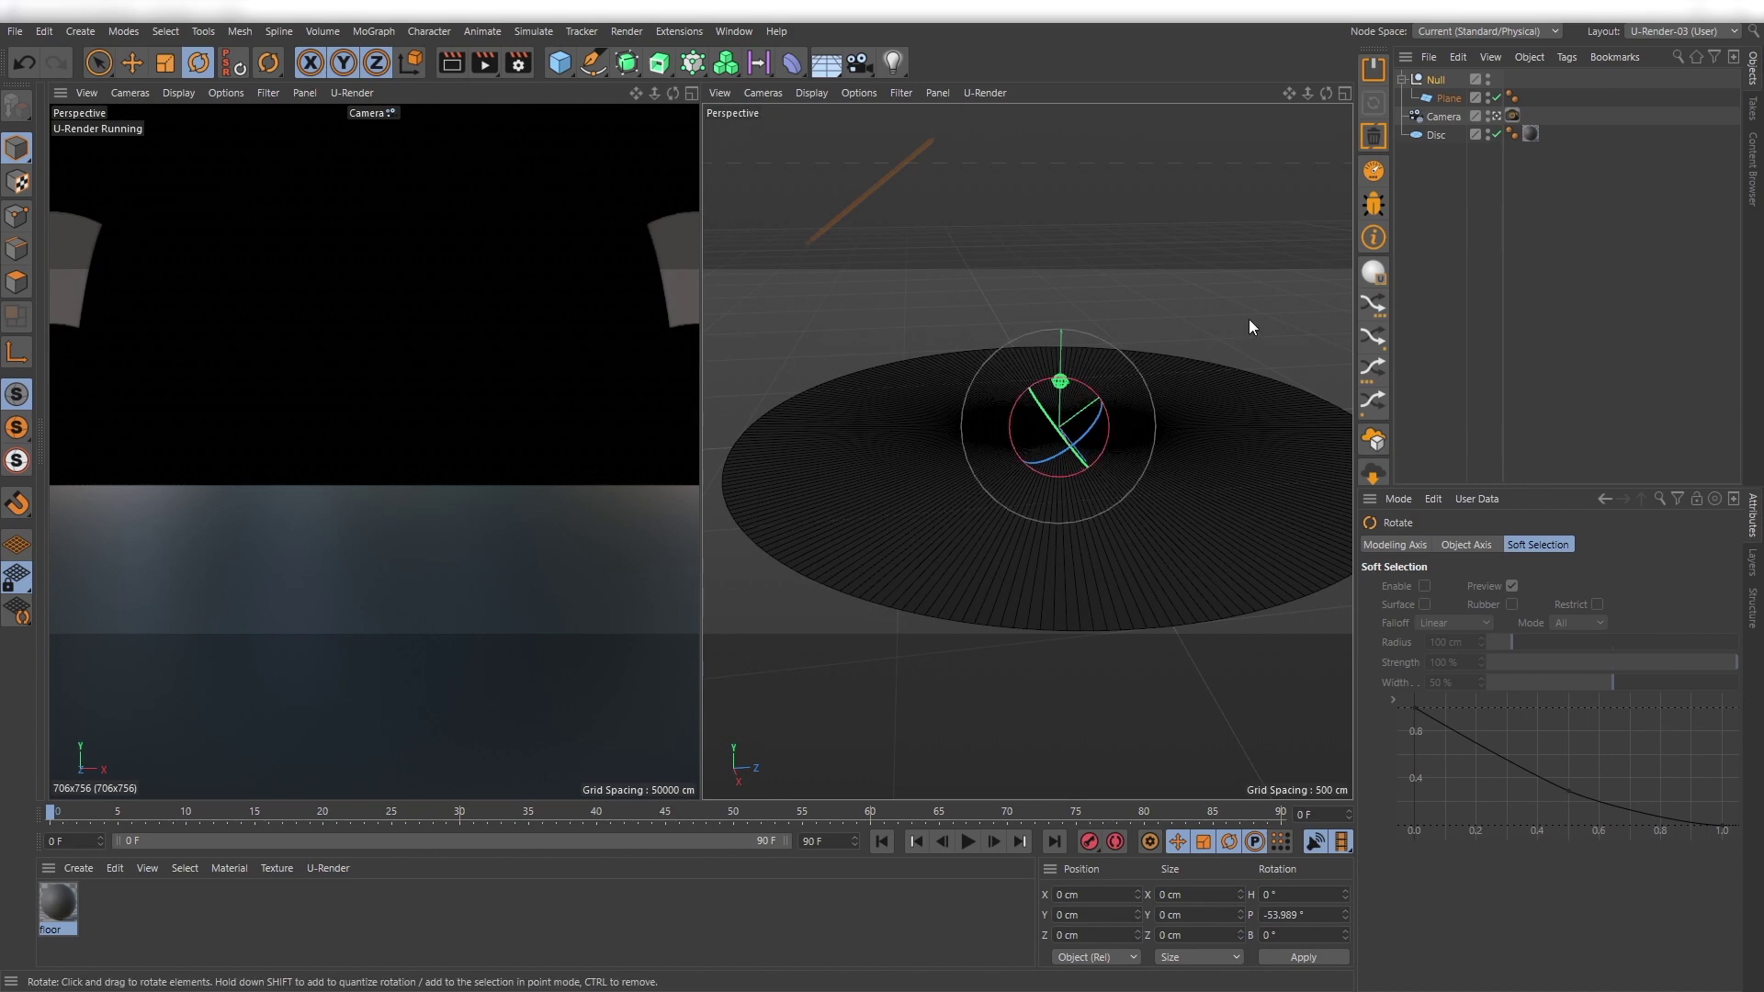
# Create another U-Render material and rename it lightA.
pyautogui.click(1373, 272)
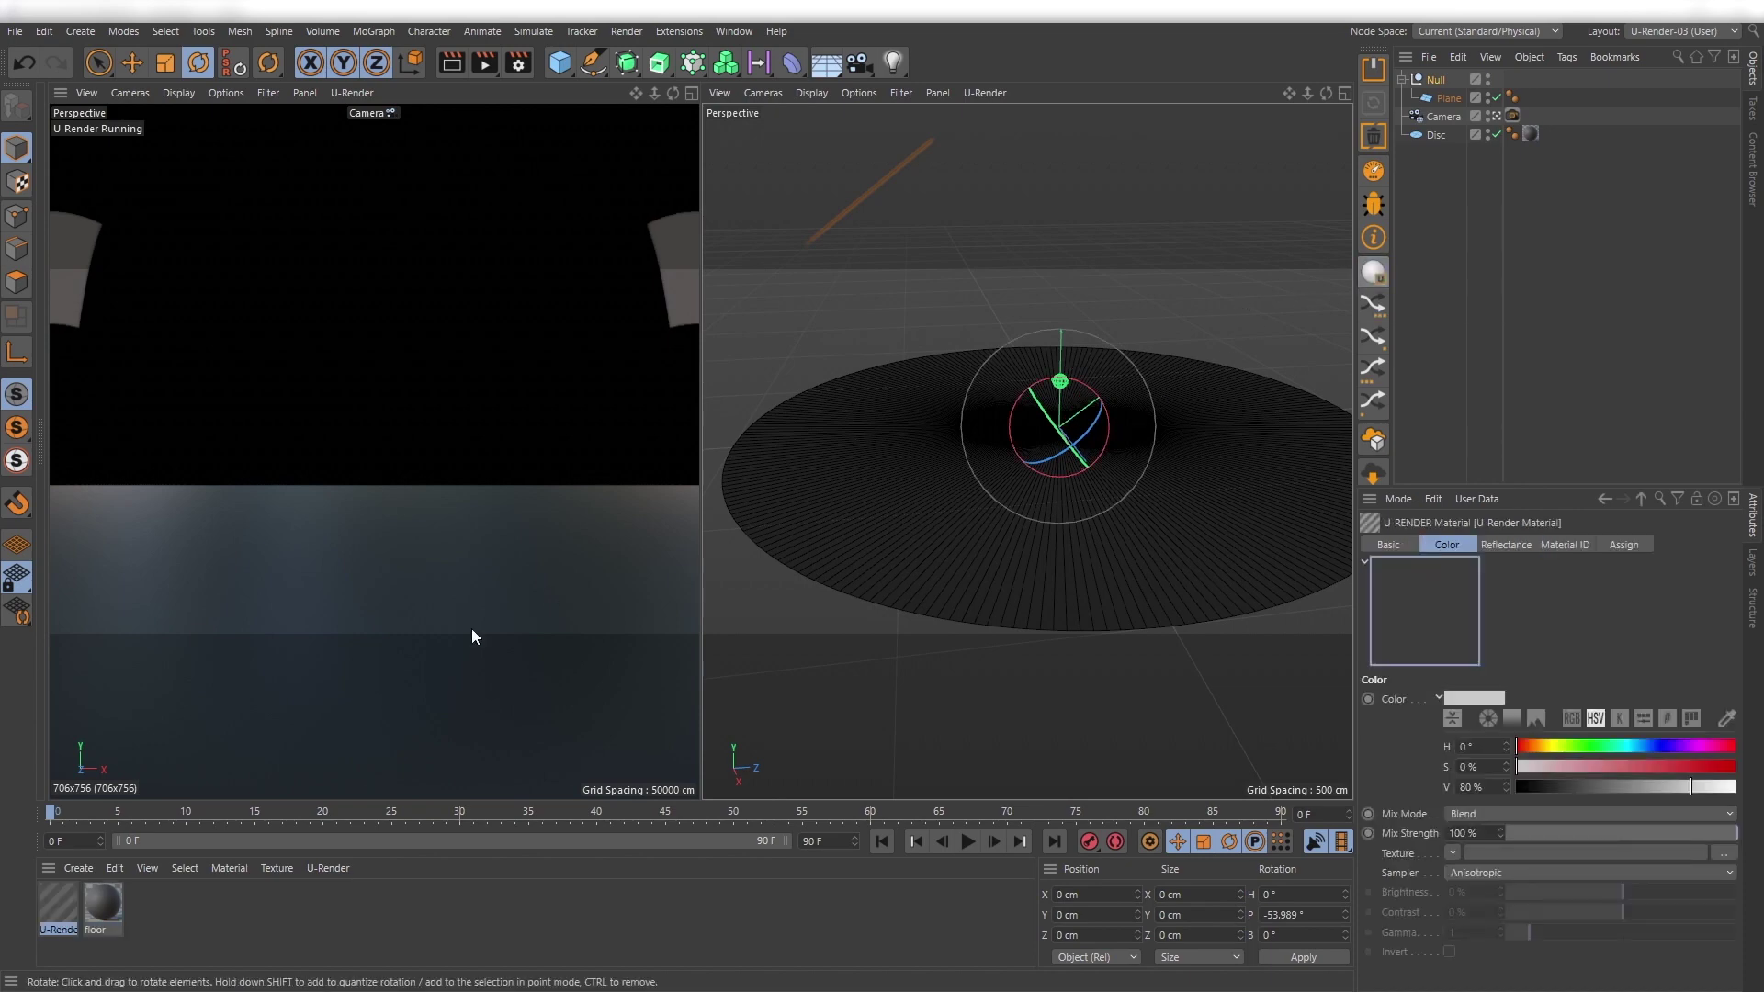
pyautogui.doubleClick(61, 905)
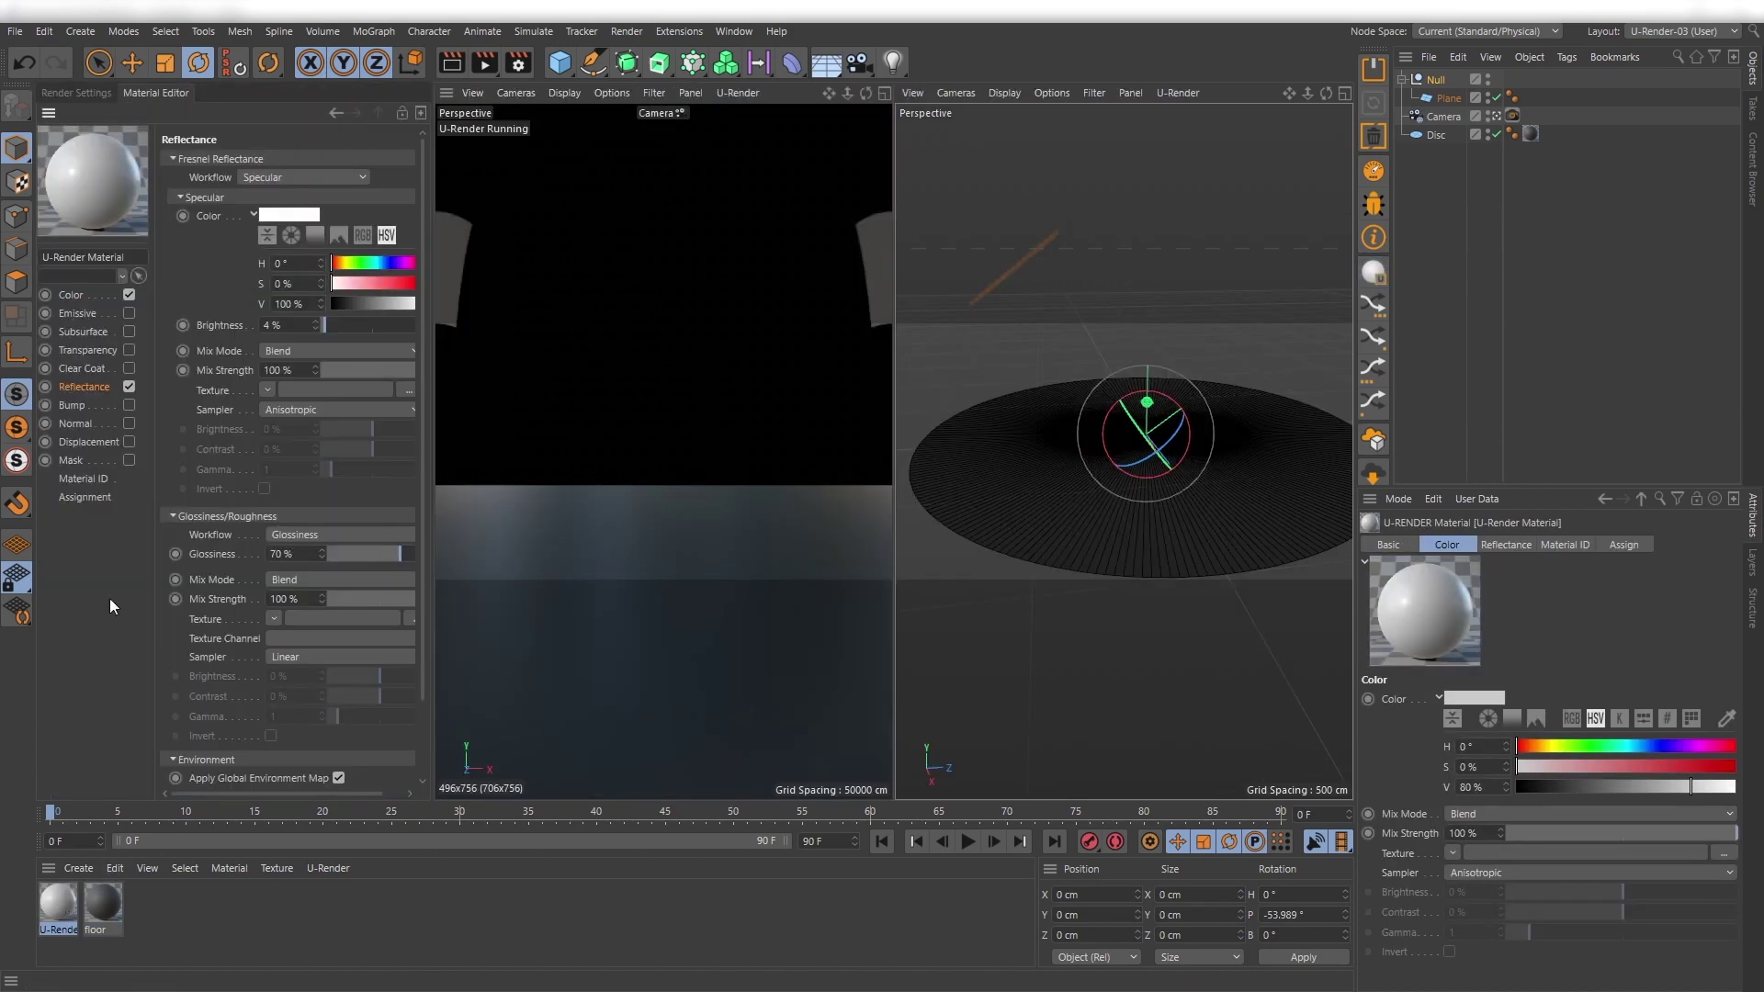
pyautogui.moveTo(108, 258); pyautogui.dragTo(45, 258)
pyautogui.press('BackSpace')
pyautogui.write('lightA')
pyautogui.press('Return')
# Turn off the Color and Reflectance channels of the lightA material and enable its Emissive channel.
pyautogui.click(128, 387)
pyautogui.click(129, 295)
pyautogui.click(83, 313)
pyautogui.click(128, 314)
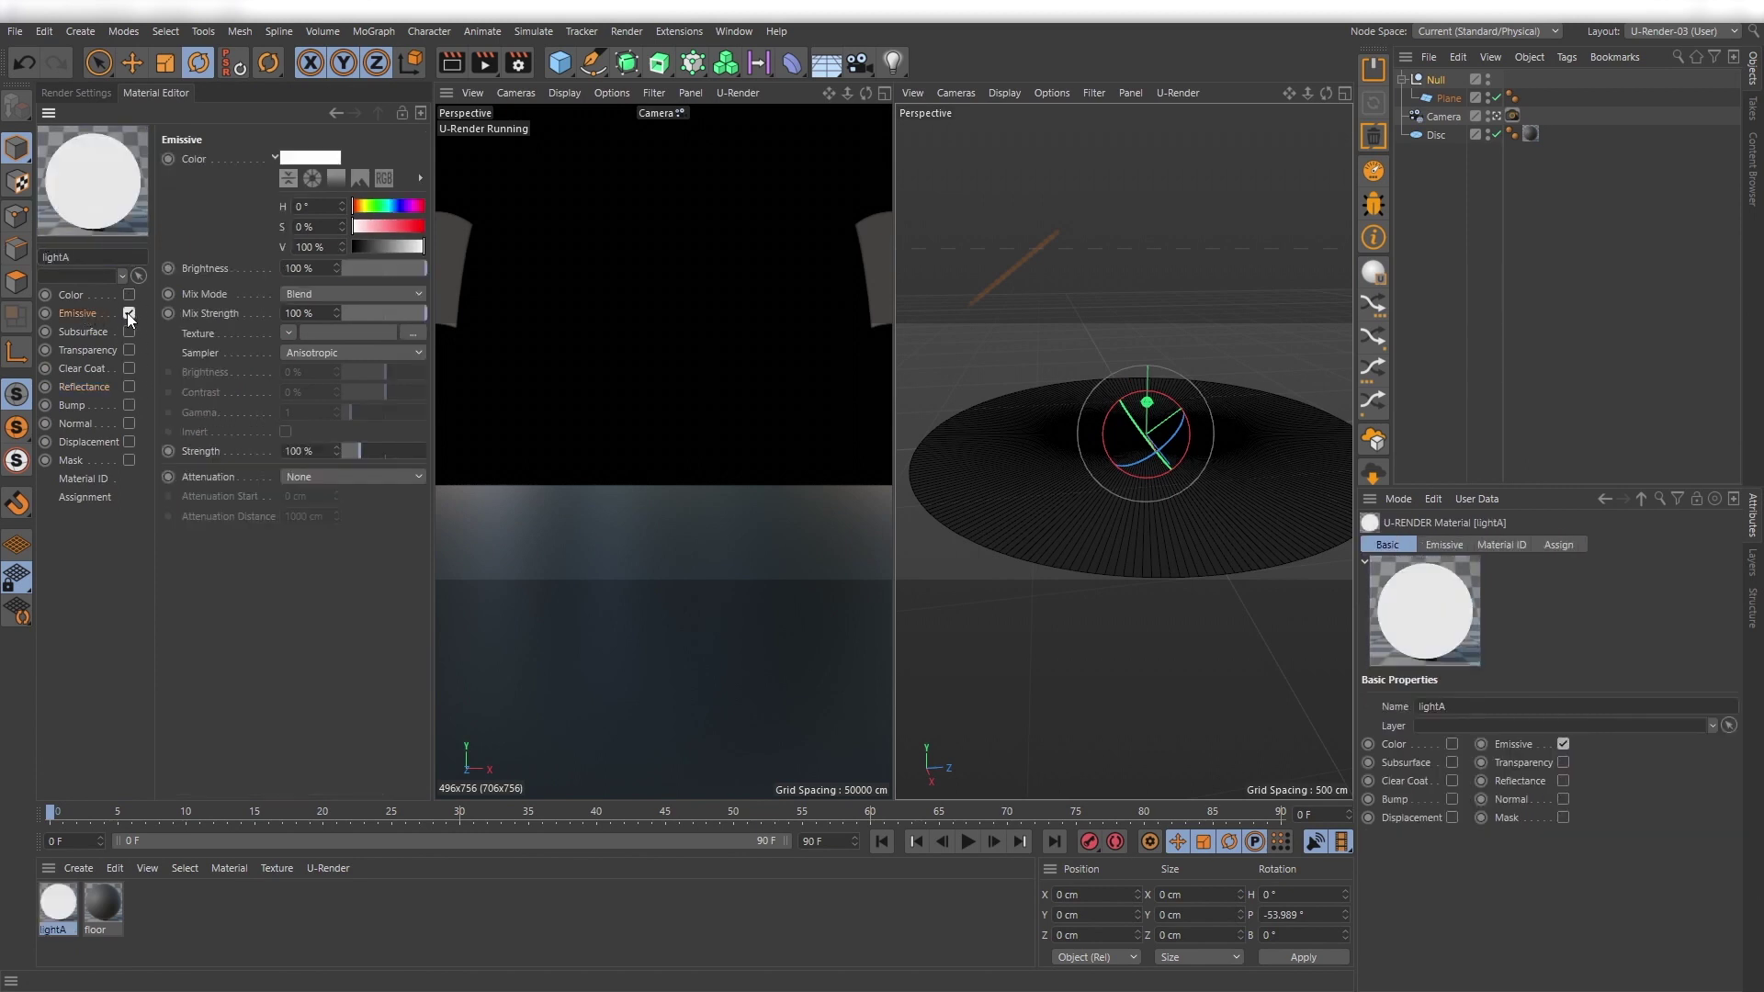
# Set lightA's emissive color to a hue of 30° and a saturation of 50 %.
pyautogui.moveTo(430, 211); pyautogui.dragTo(503, 211)
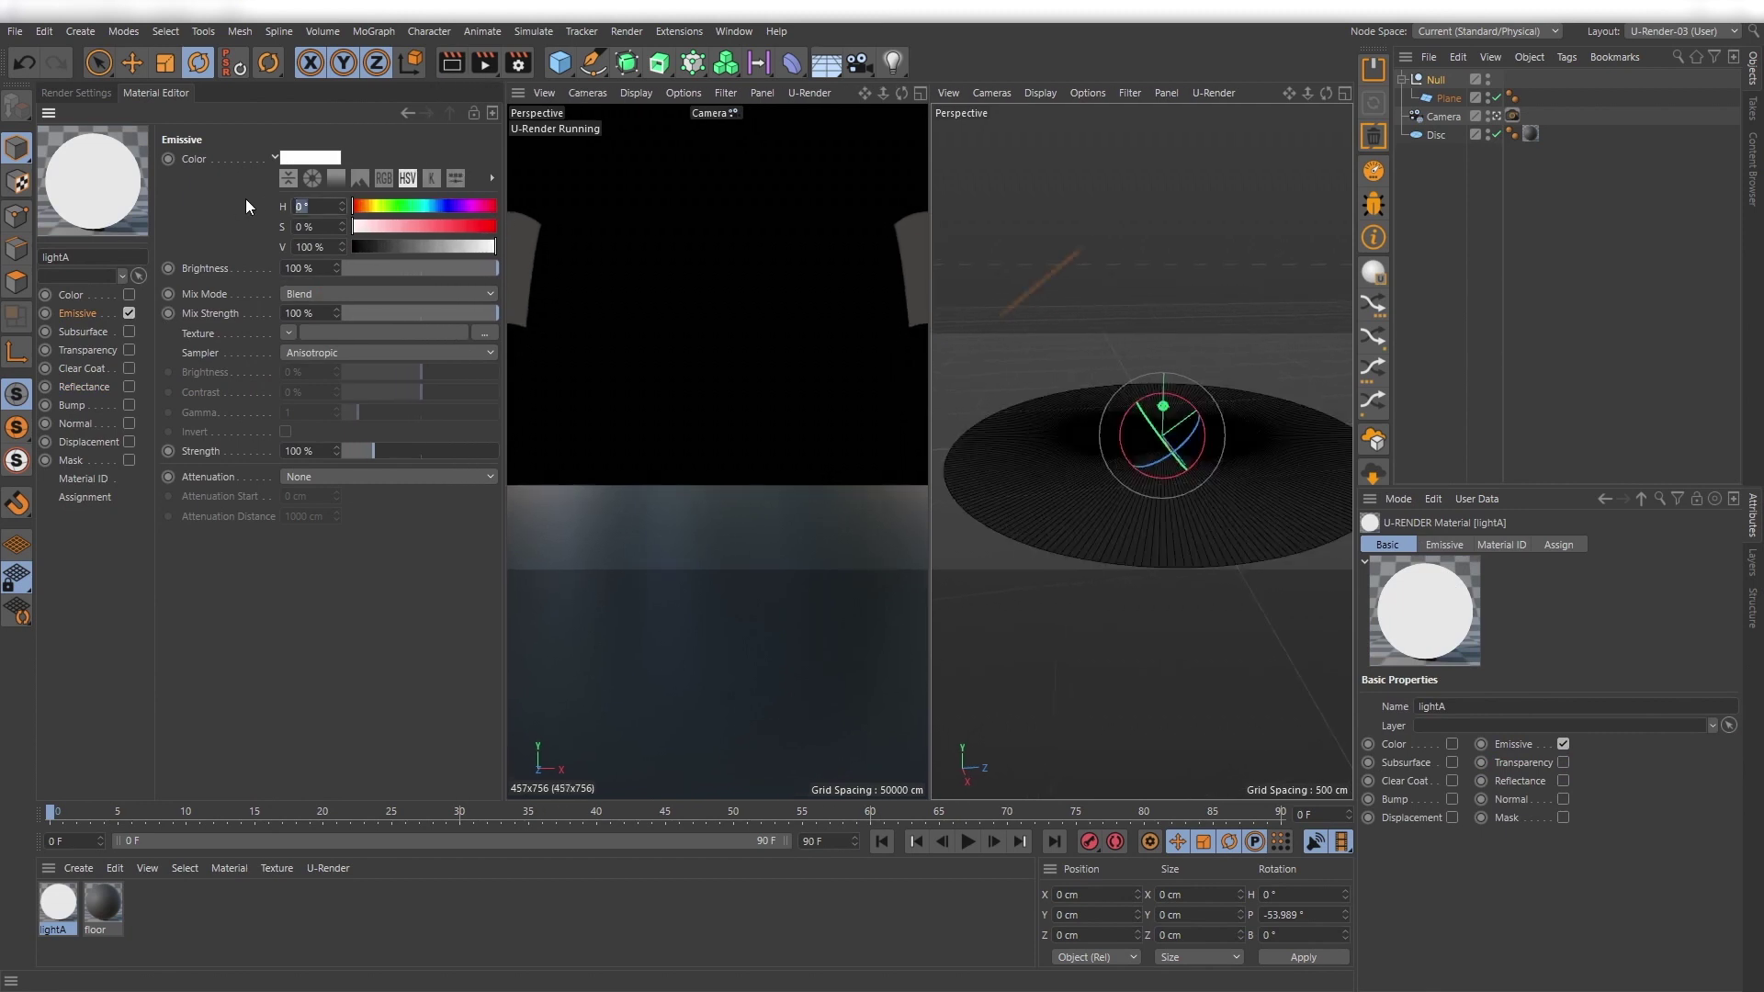
pyautogui.press('Tab')
pyautogui.write('50')
pyautogui.press('Tab')
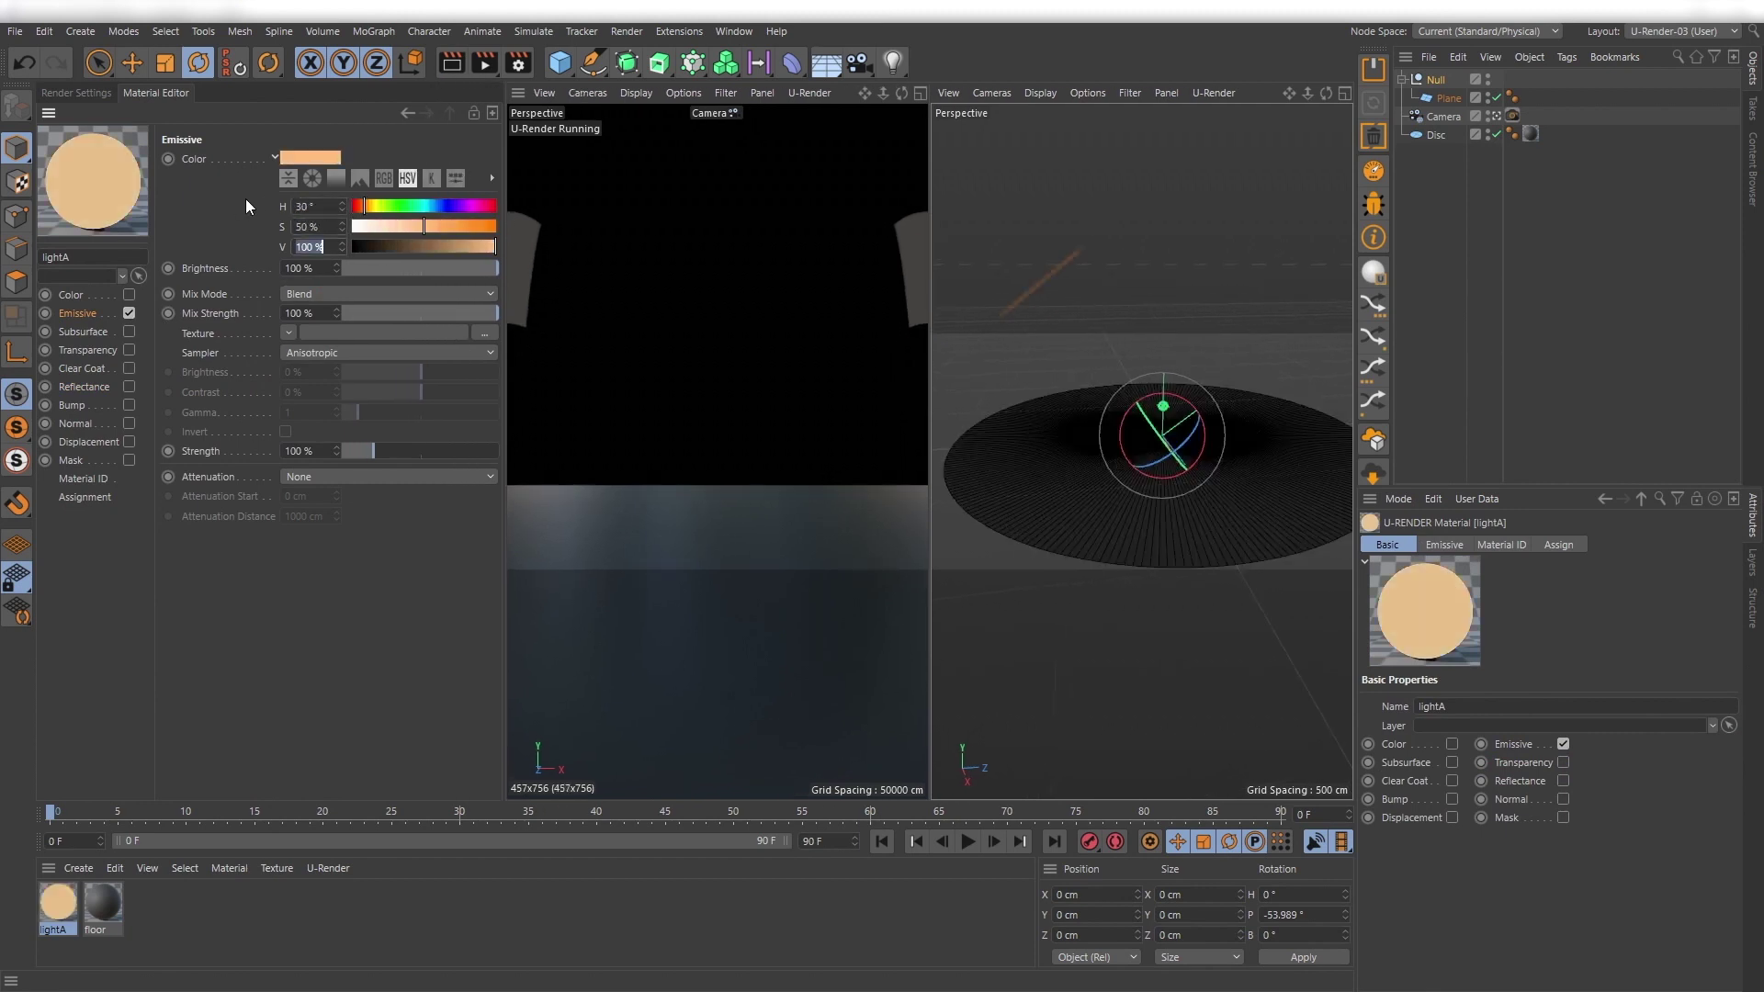
# Assign the lightA material to the plane and increase its emissive strength to 500 %.
pyautogui.moveTo(61, 903); pyautogui.dragTo(237, 800)
pyautogui.moveTo(1427, 157); pyautogui.dragTo(1463, 100)
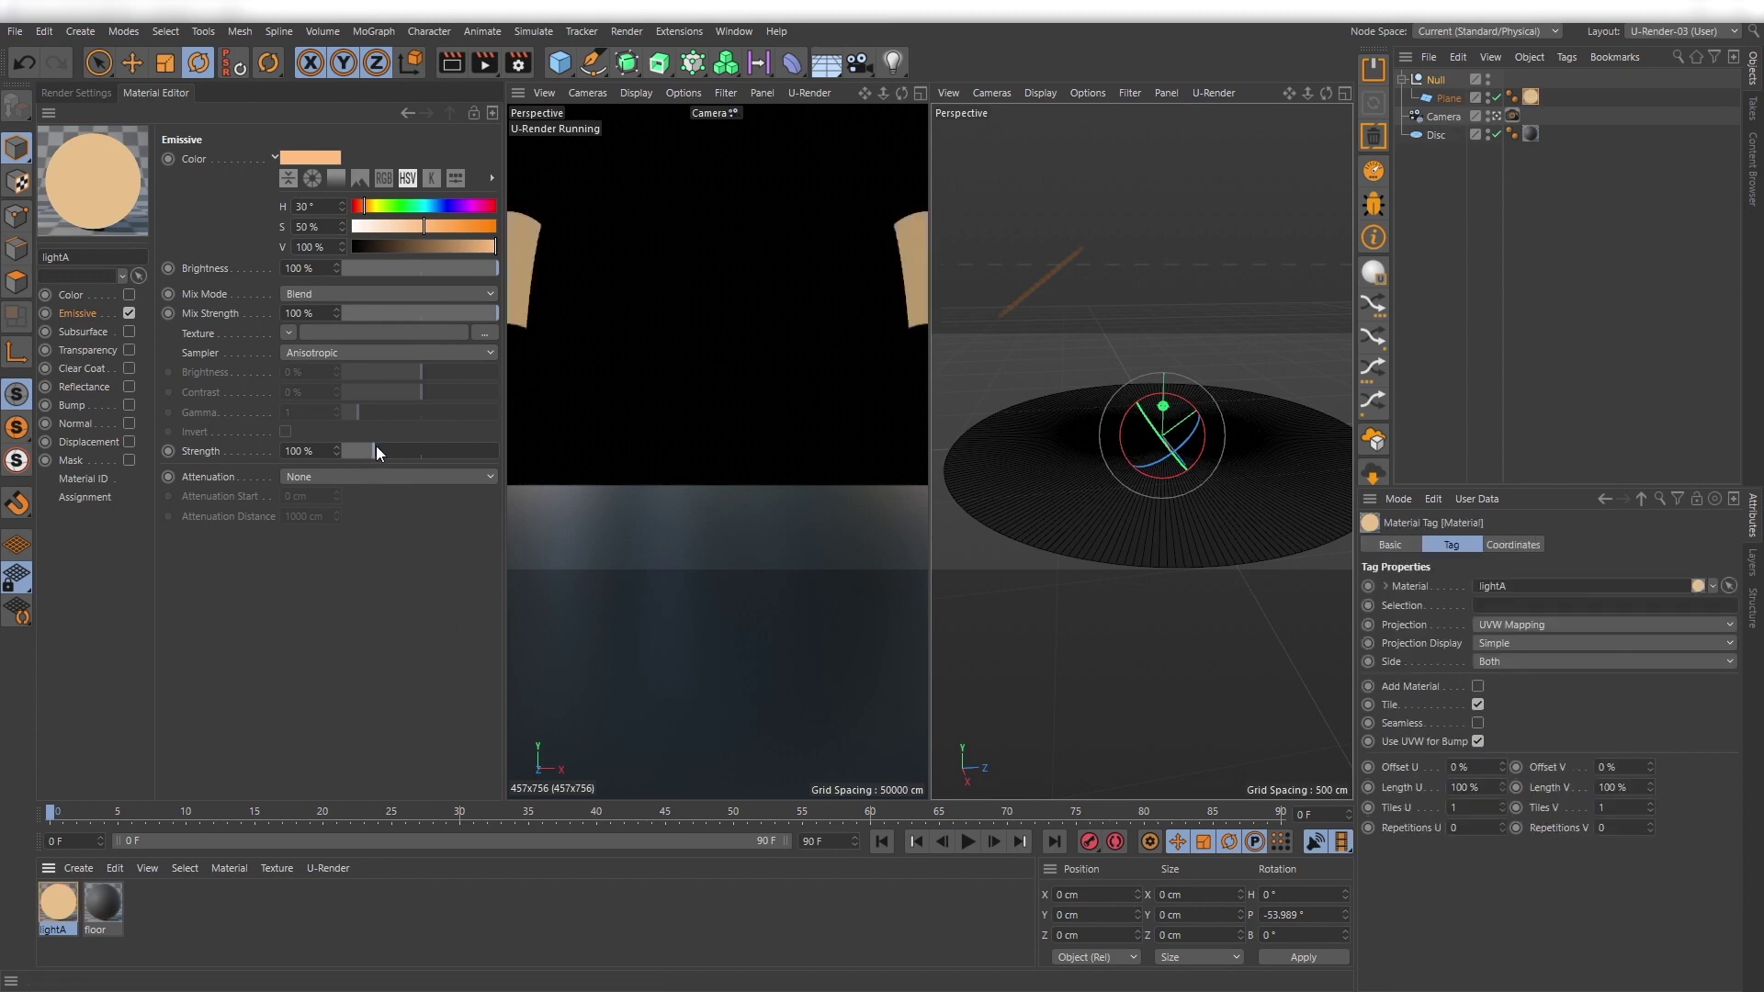
pyautogui.moveTo(377, 452); pyautogui.dragTo(560, 452)
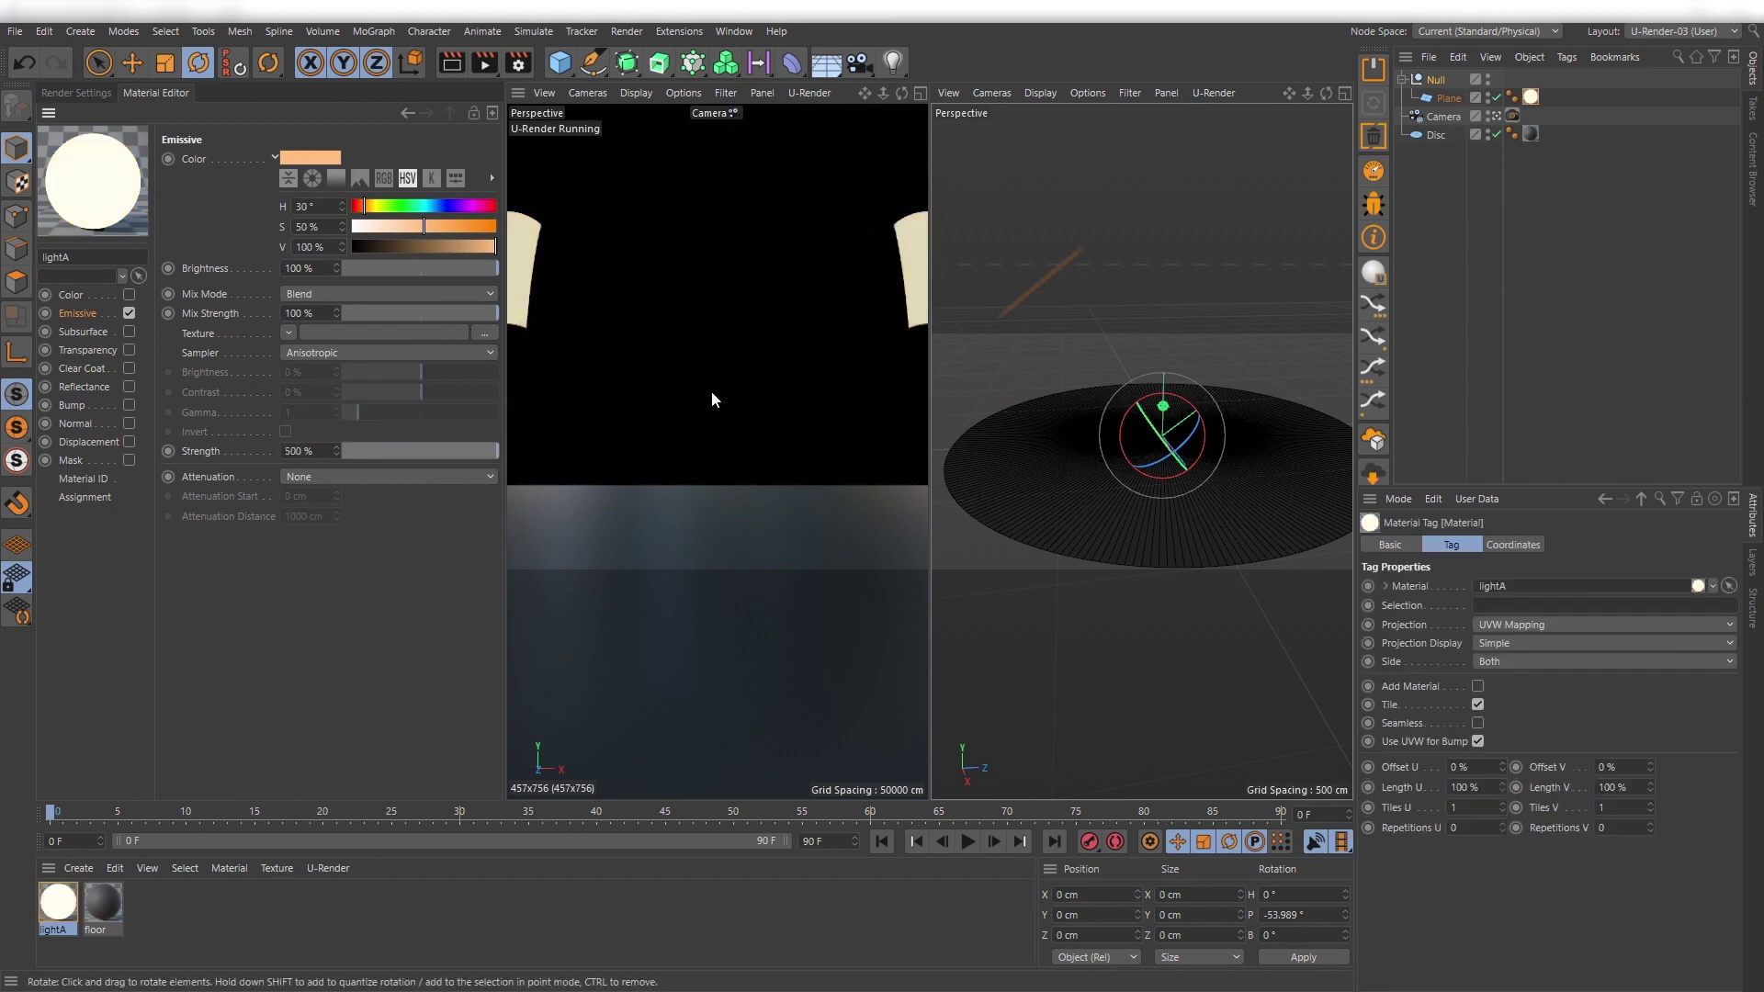
# Rename the null above the light plane to LightA and duplicate it together with its plane.
pyautogui.doubleClick(1435, 80)
pyautogui.write('Light')
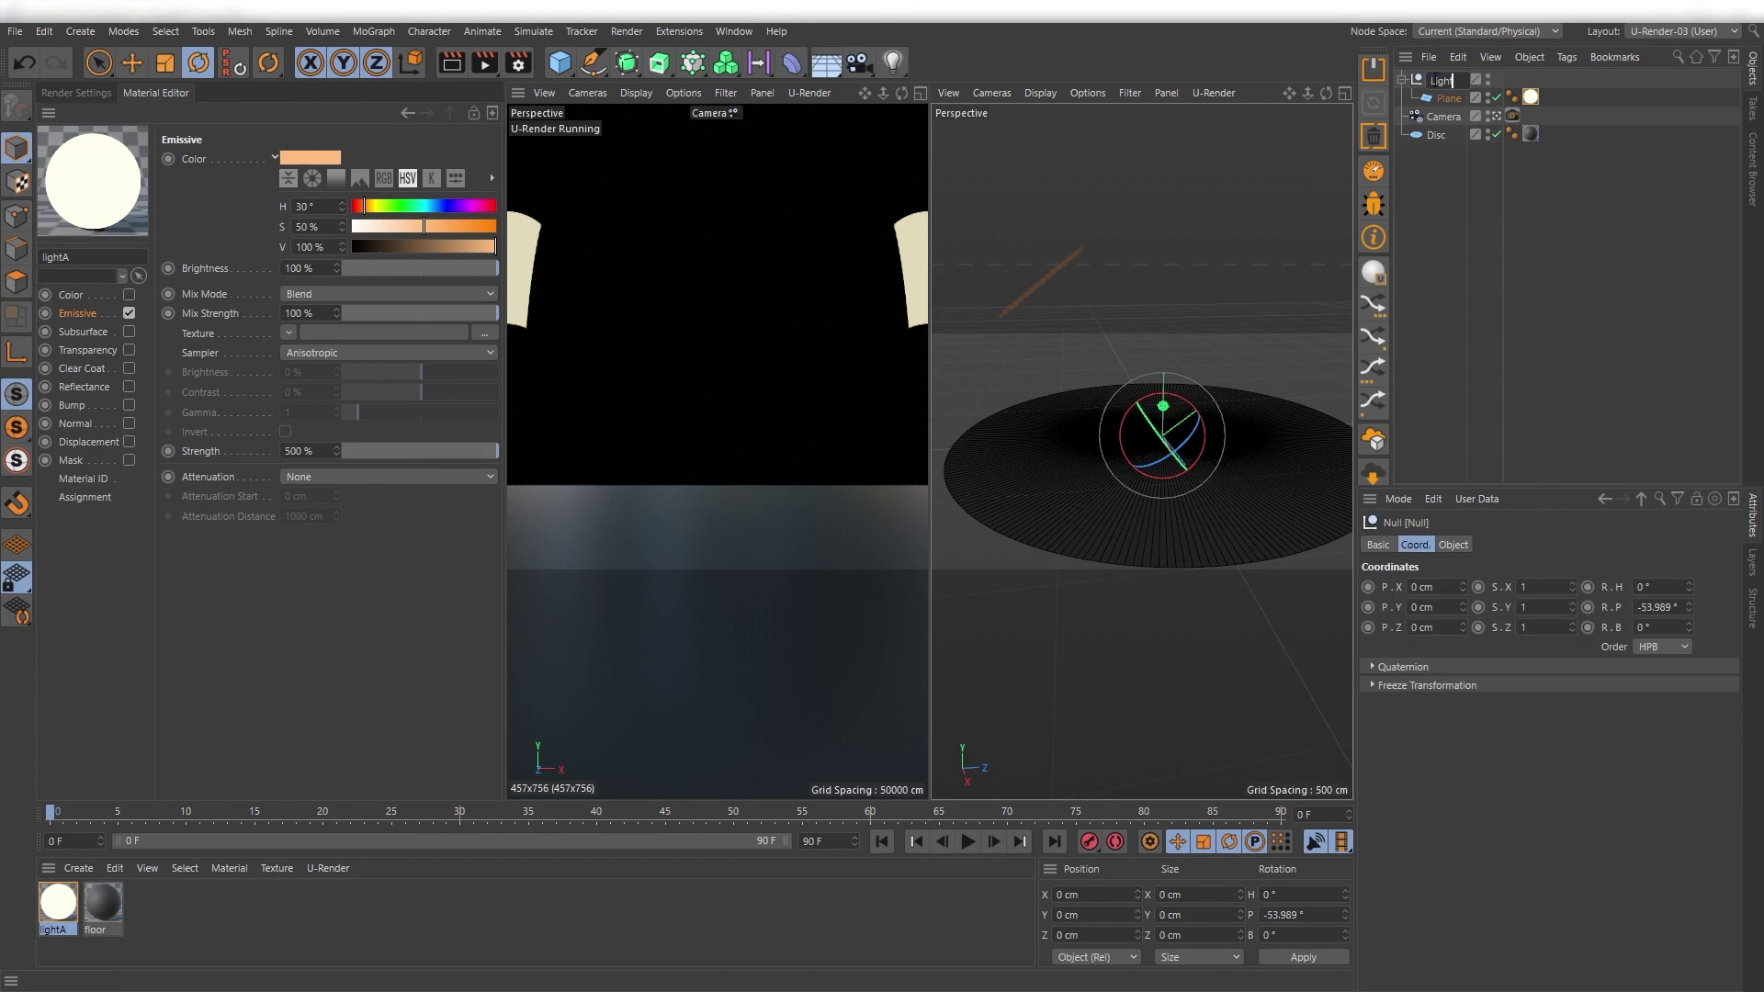
pyautogui.write('A')
pyautogui.press('Return')
pyautogui.hotkey('ctrl', 'c')
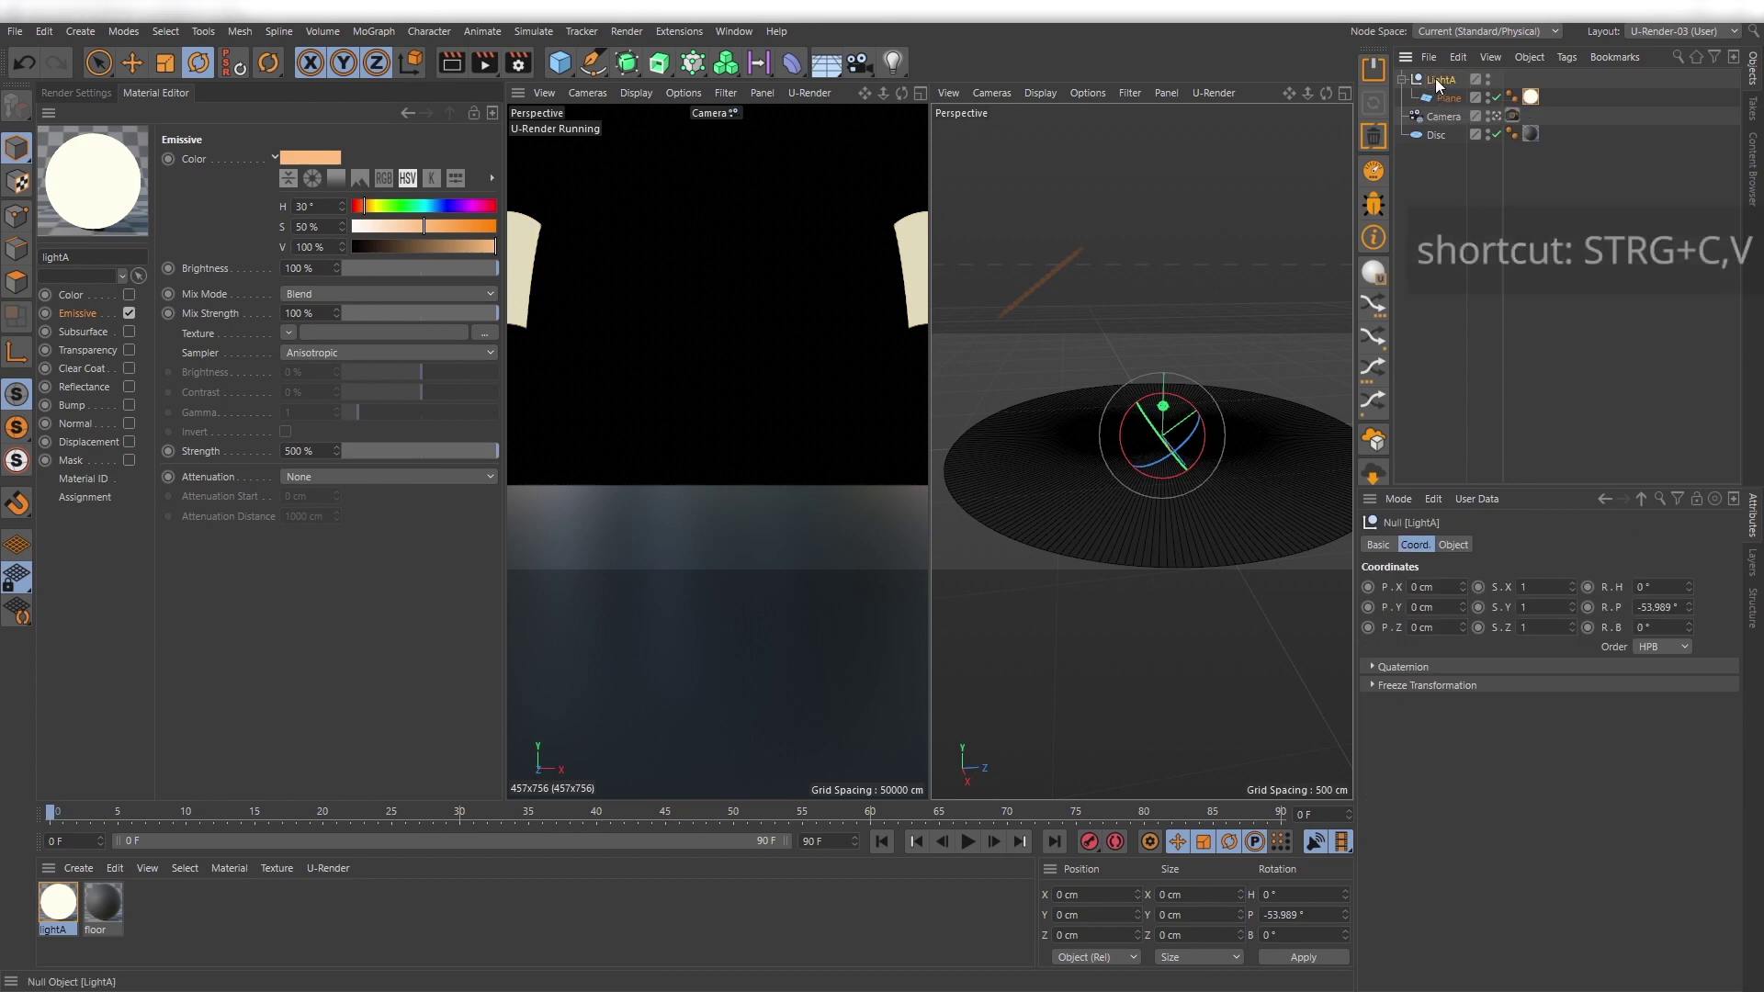
pyautogui.hotkey('ctrl', 'v')
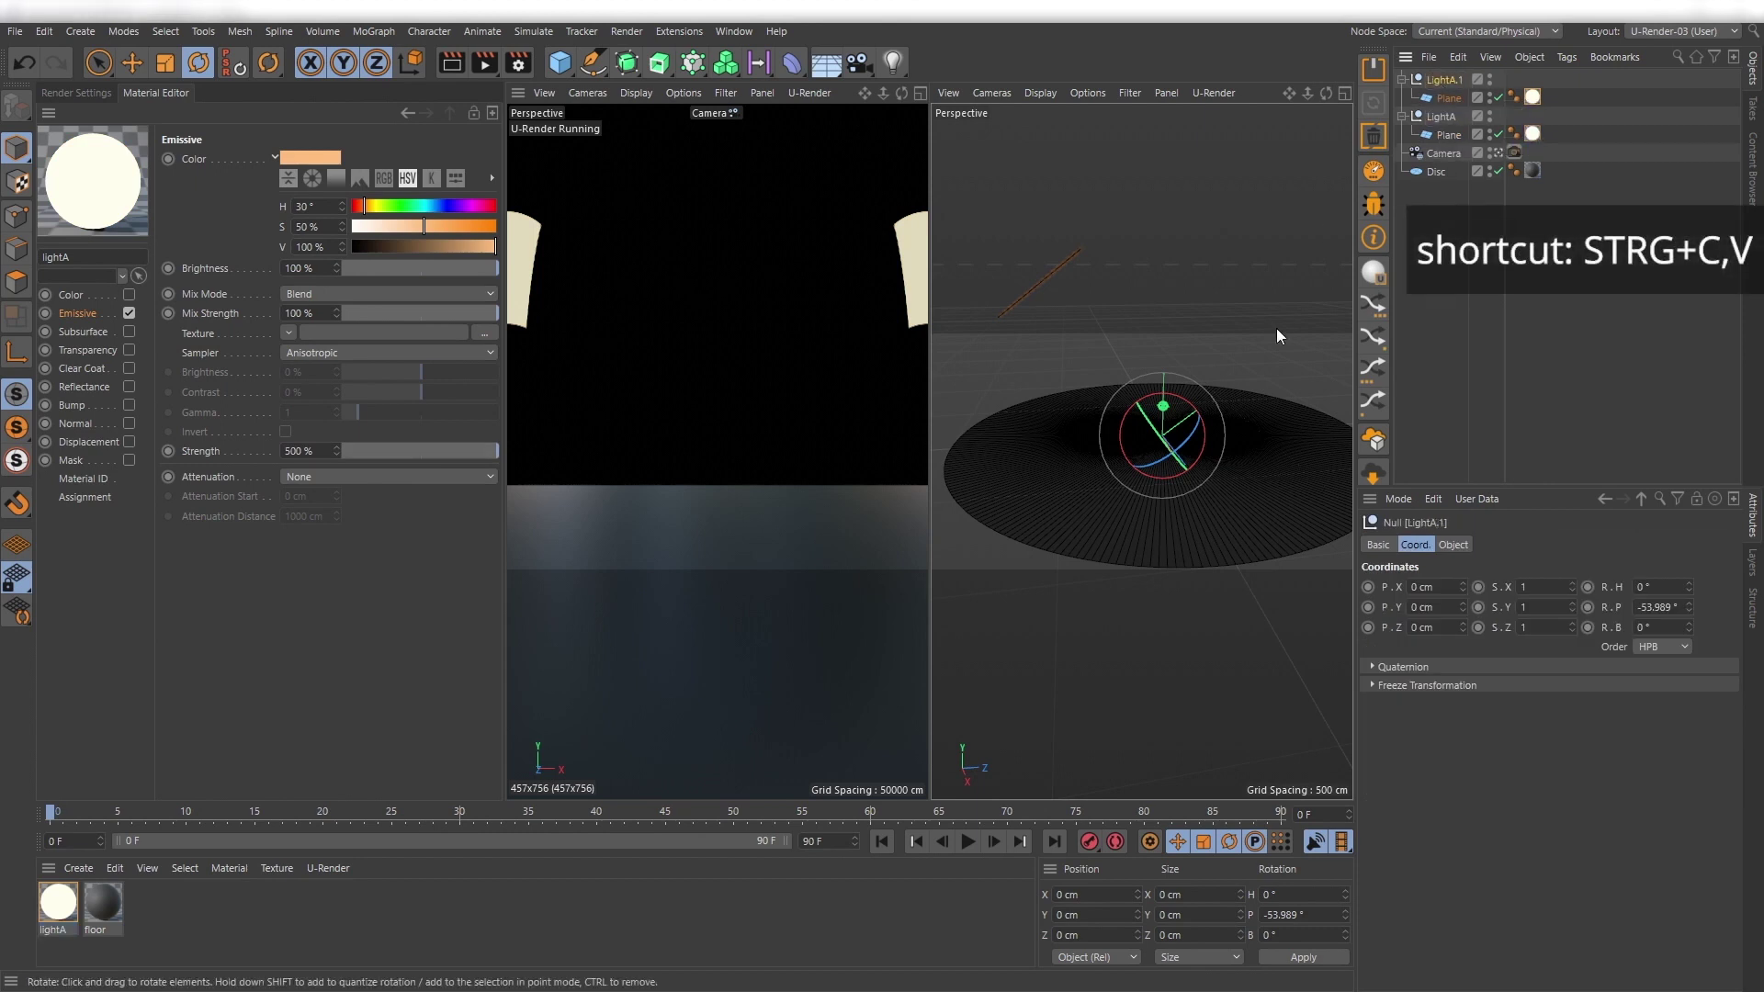
# Rotate the duplicated null to a heading of -180° and a pitch of about -24°.
pyautogui.press('w')
pyautogui.moveTo(1167, 451); pyautogui.dragTo(975, 418)
pyautogui.moveTo(1194, 406); pyautogui.dragTo(1260, 399)
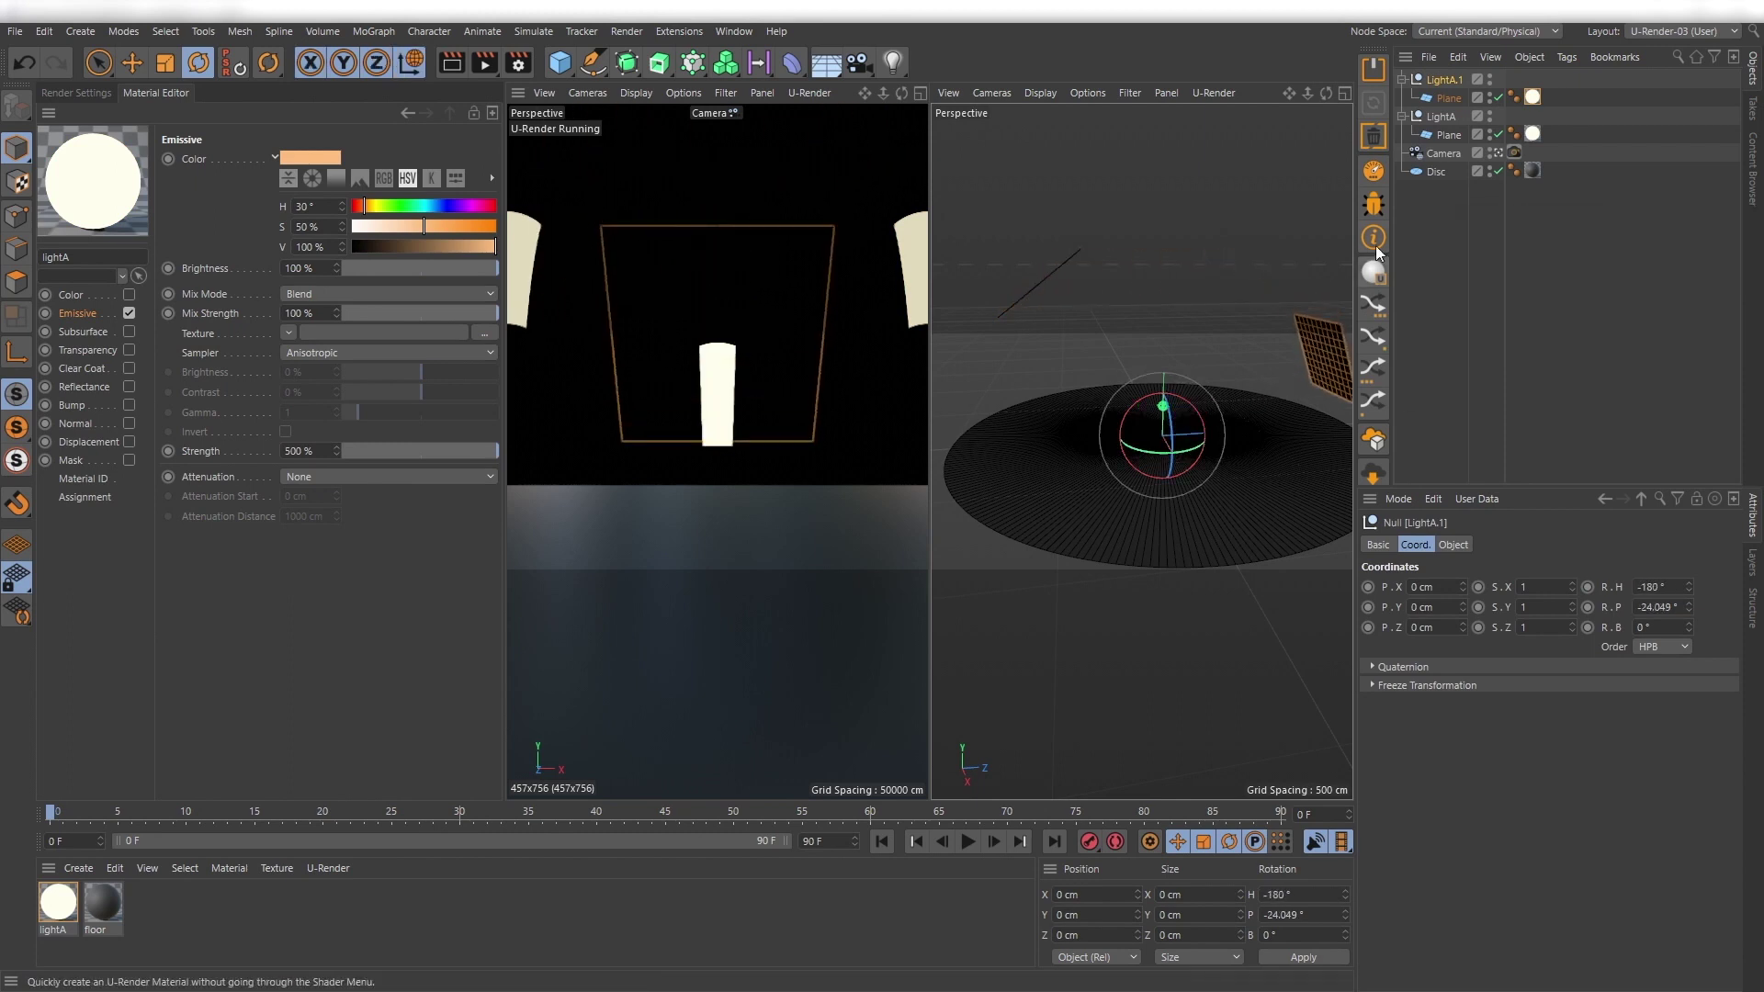
# Set the duplicated plane's width and height to 200 cm and rename its parent null to LightB.
pyautogui.click(1449, 98)
pyautogui.click(1488, 601)
pyautogui.write('200')
pyautogui.press('Return')
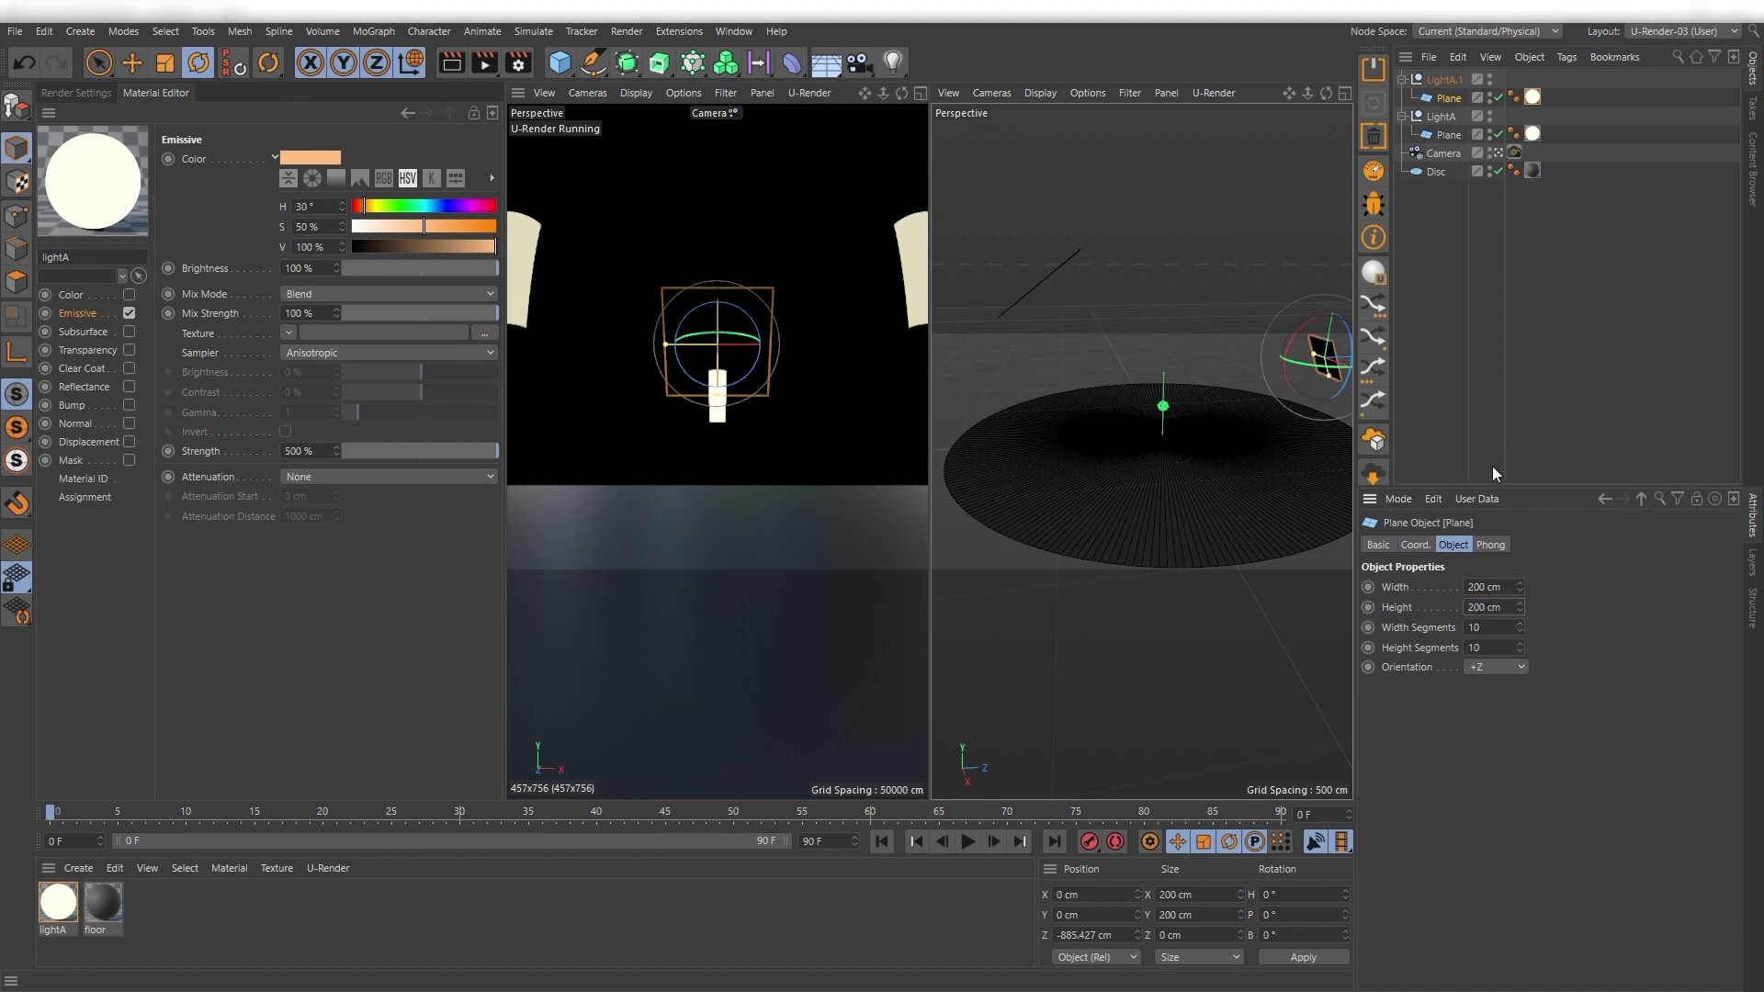
pyautogui.doubleClick(1444, 80)
pyautogui.write('LightB')
pyautogui.press('Return')
# Create a U-Render material named LightB with Color and Reflectance turned off and Emissive enabled.
pyautogui.click(1373, 273)
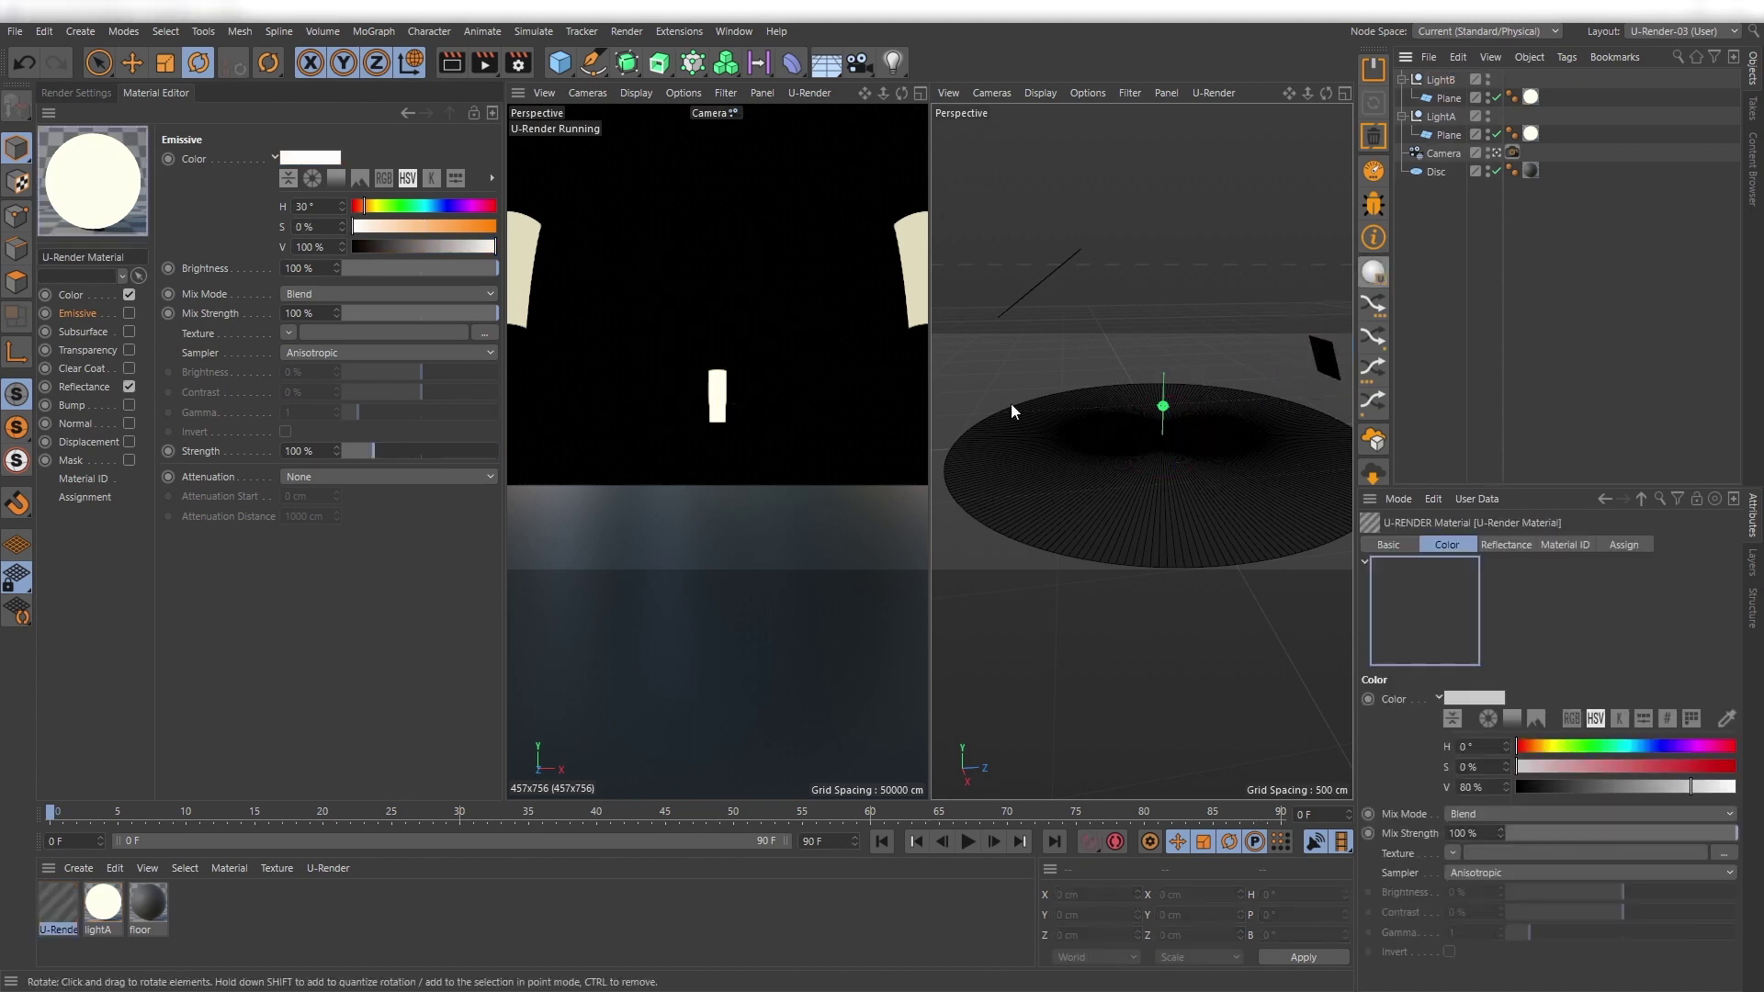
pyautogui.hotkey('ctrl', 'a')
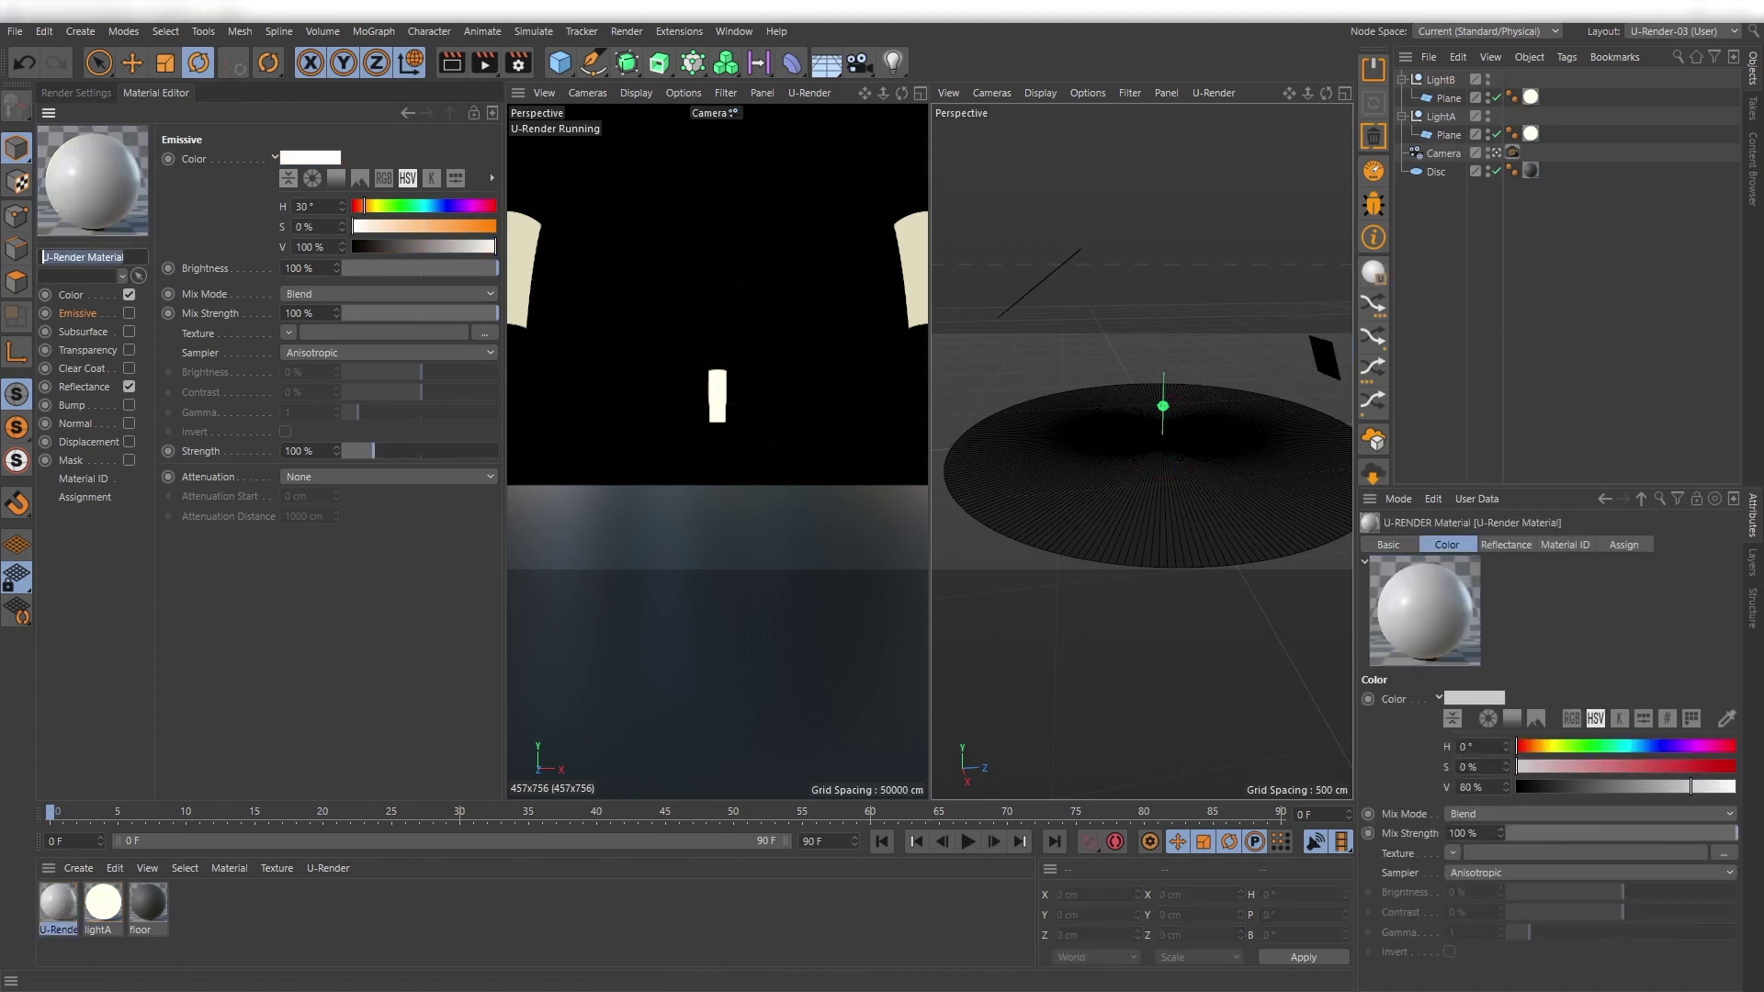
pyautogui.write('LightB')
pyautogui.press('Return')
pyautogui.click(128, 294)
pyautogui.click(129, 313)
pyautogui.click(129, 387)
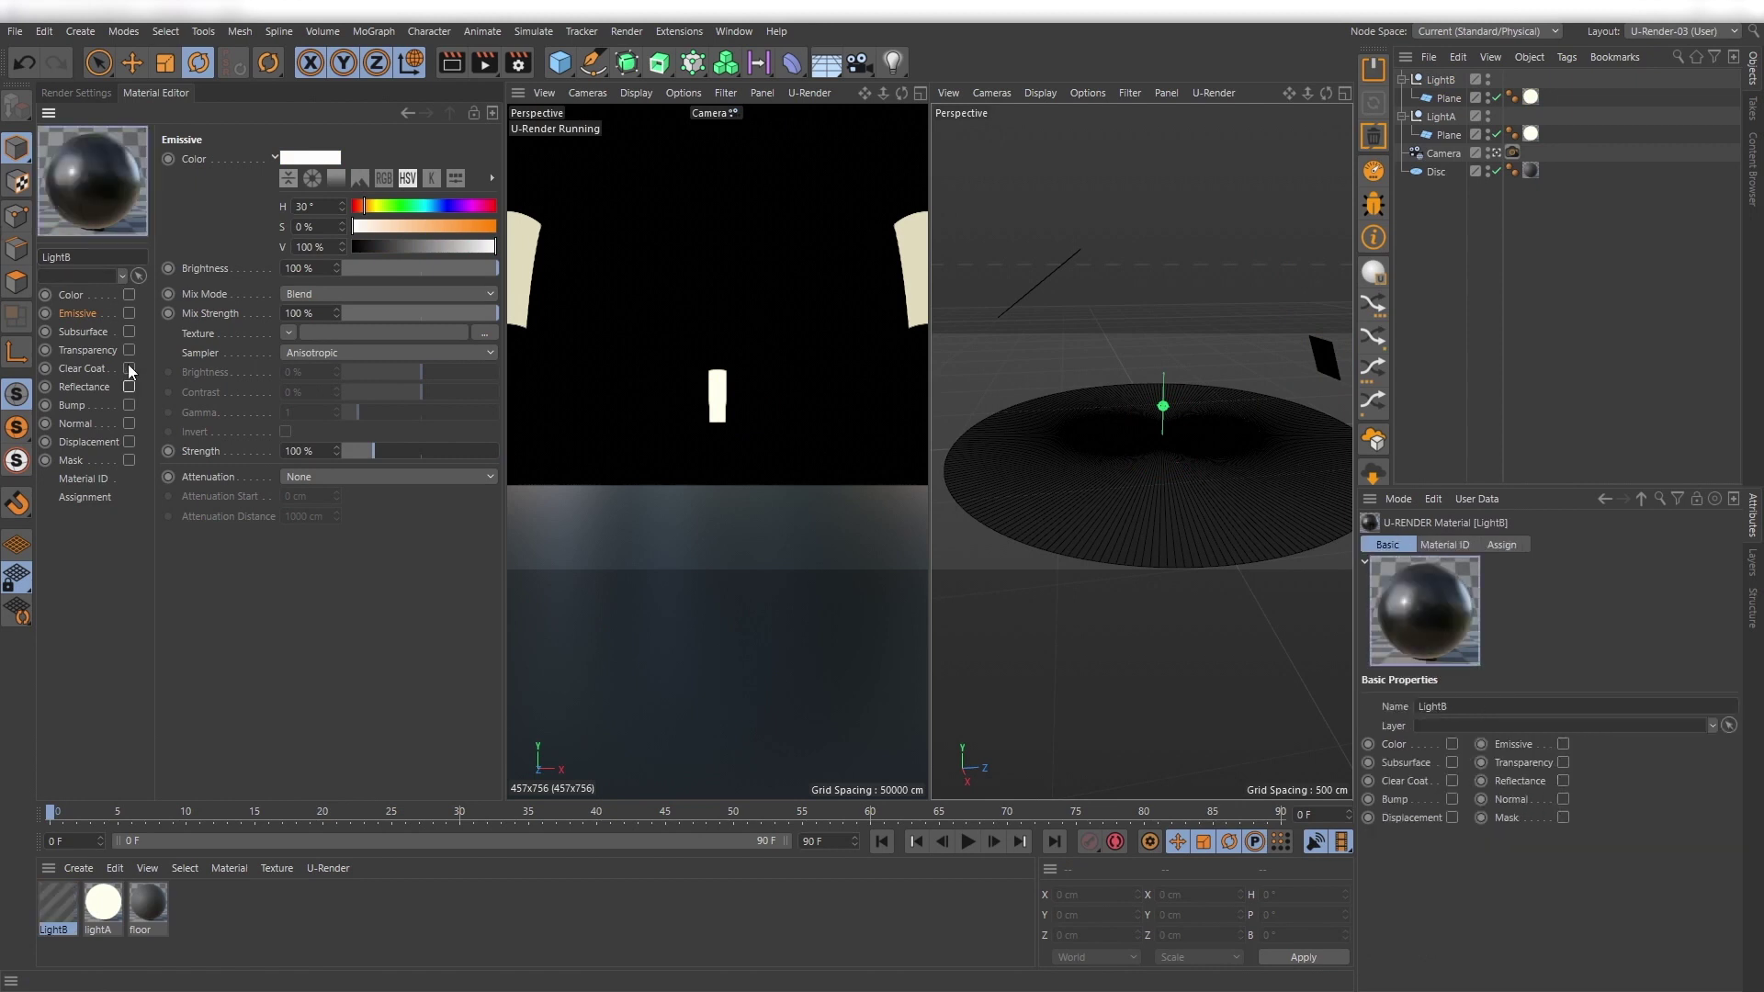
# Set LightB's emissive color to a hue of 210° and a saturation of 50 %.
pyautogui.write('210')
pyautogui.press('Tab')
pyautogui.write('50')
pyautogui.press('Tab')
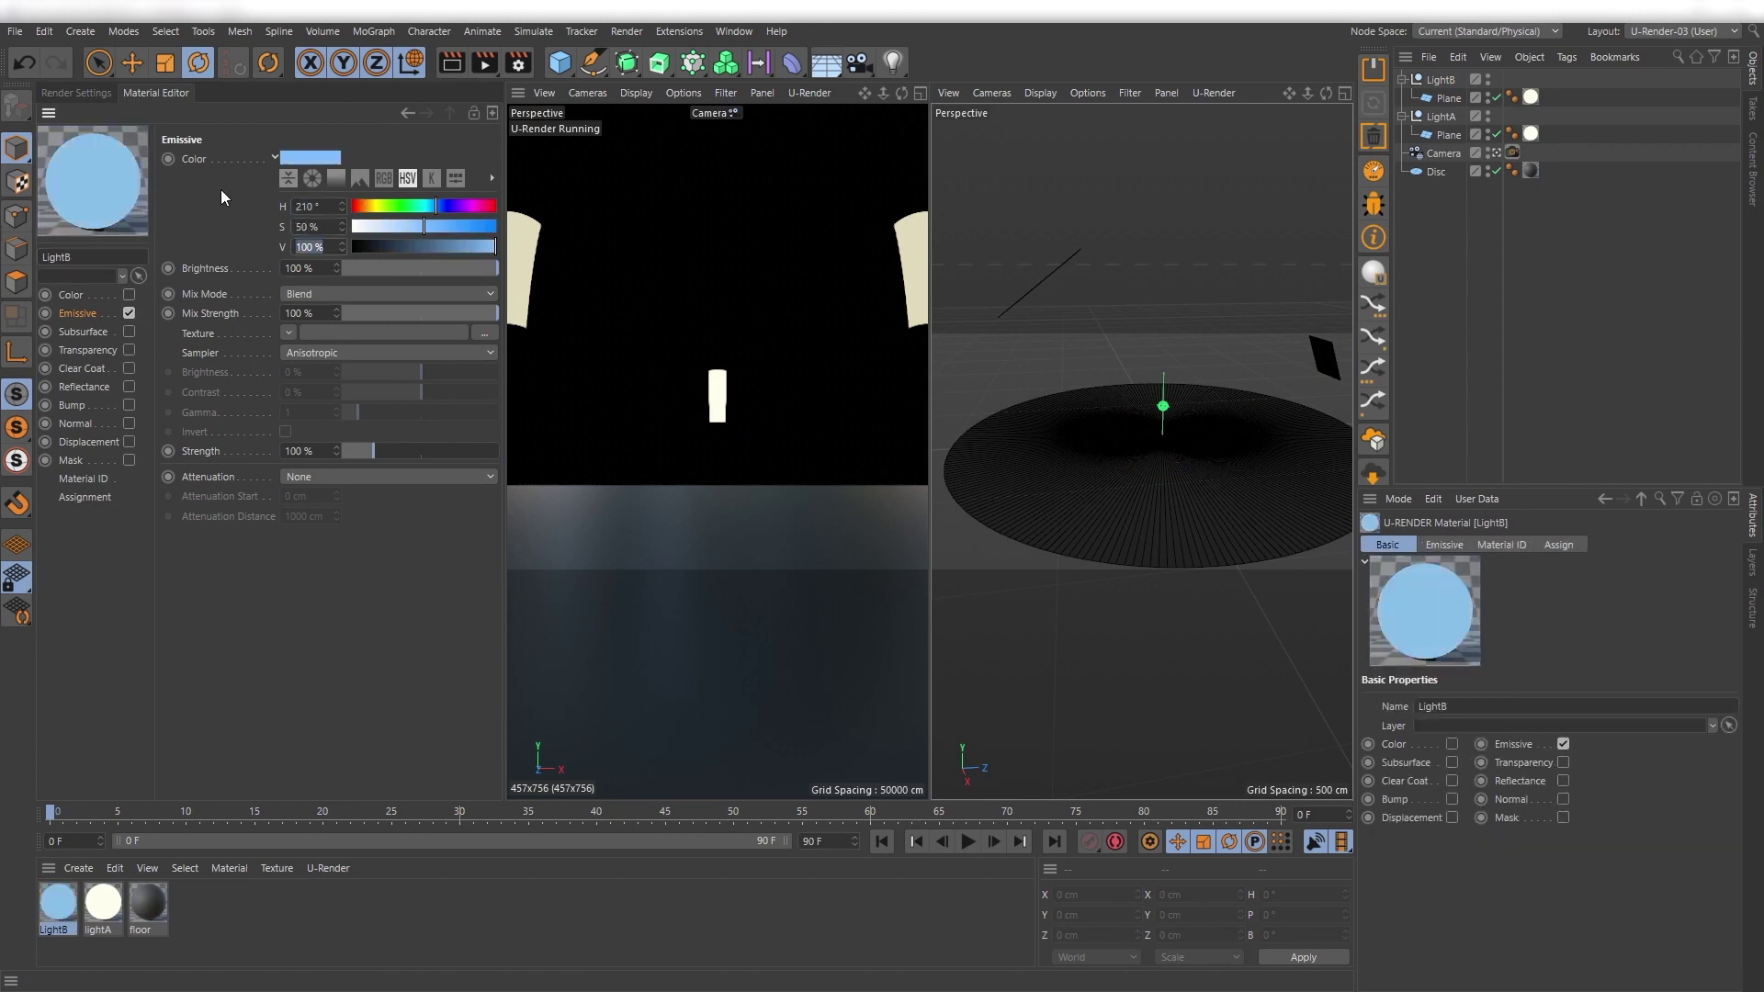
# Increase LightB's emissive strength to 5000 % and assign the material to the LightB plane in place of lightA.
pyautogui.click(371, 450)
pyautogui.write('5000')
pyautogui.press('Return')
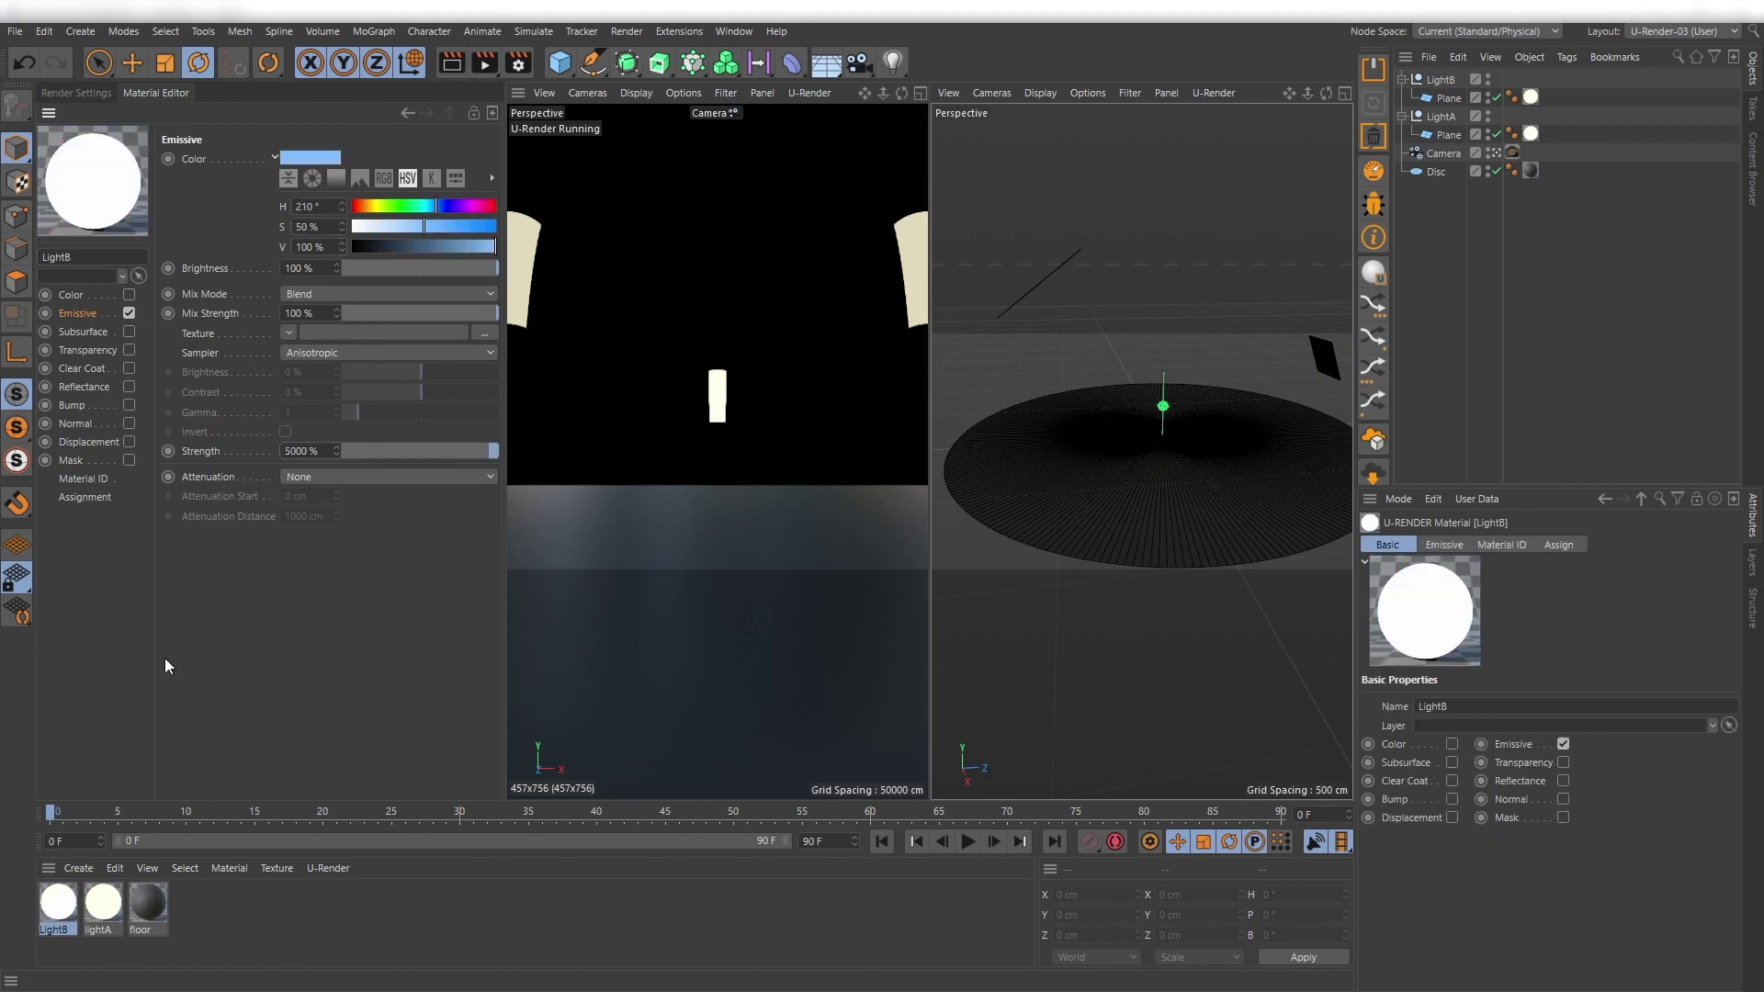
pyautogui.moveTo(68, 912); pyautogui.dragTo(1459, 105)
pyautogui.click(1531, 98)
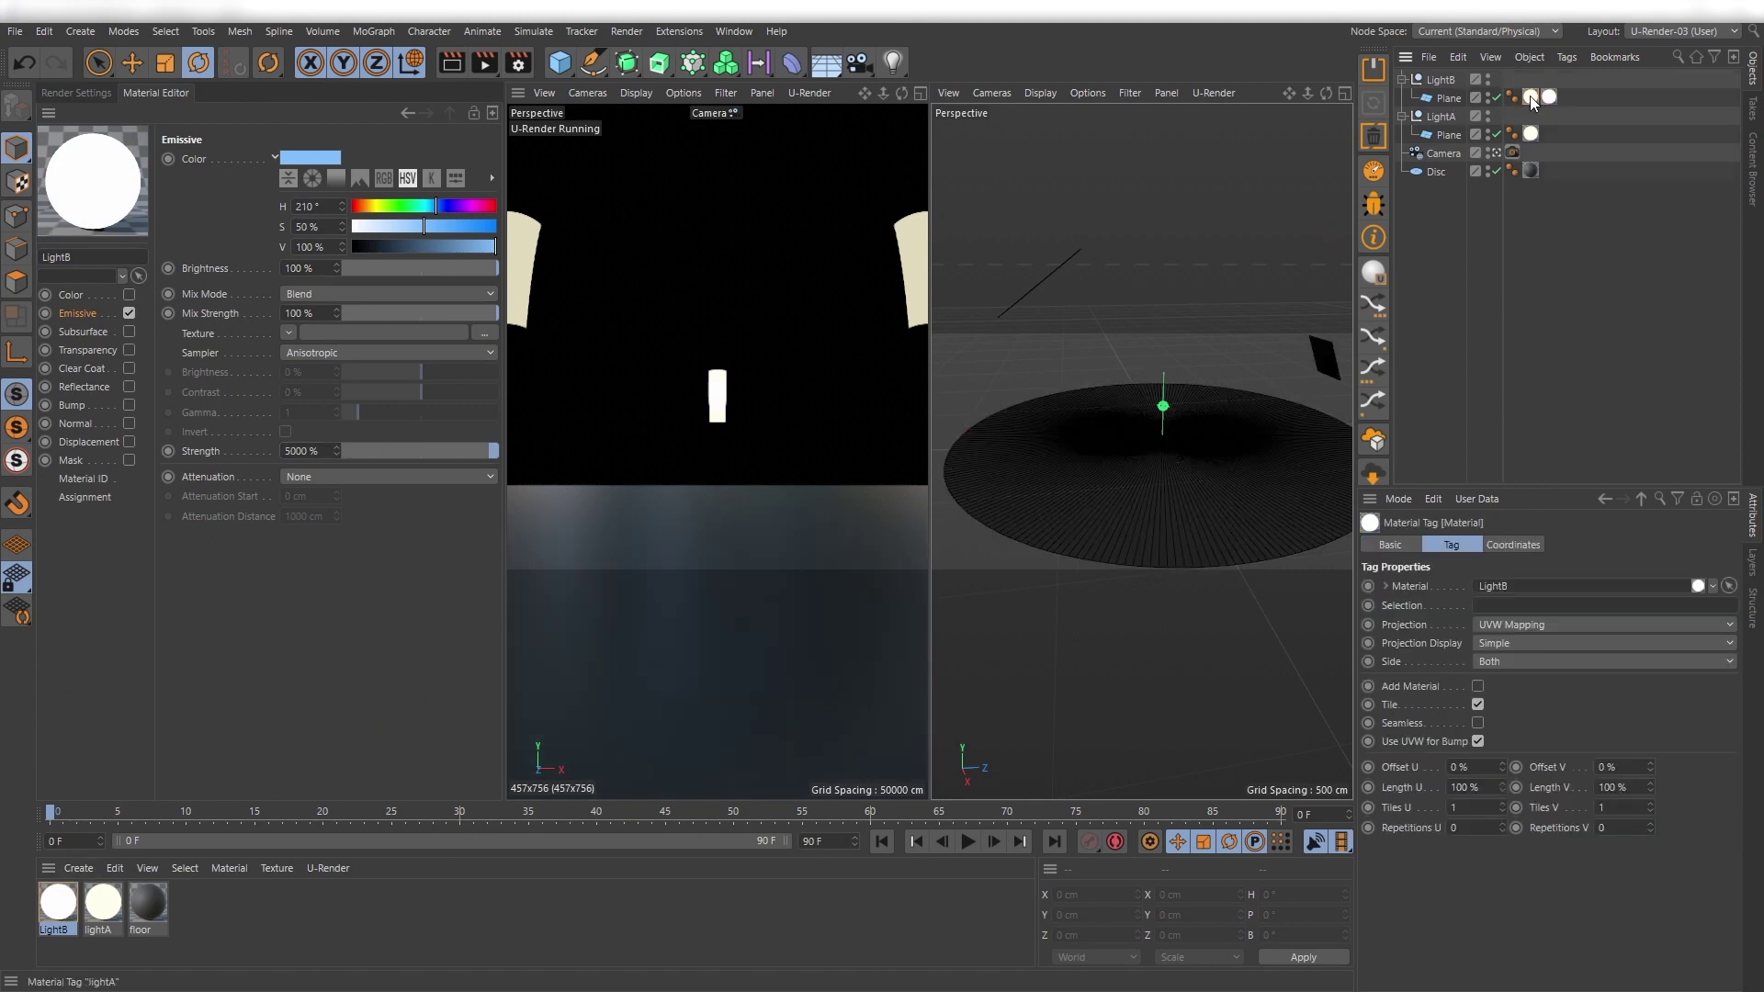
# Change the viewport arrangement to a single view showing the spherical camera.
pyautogui.click(761, 93)
pyautogui.moveTo(805, 123)
pyautogui.click(964, 129)
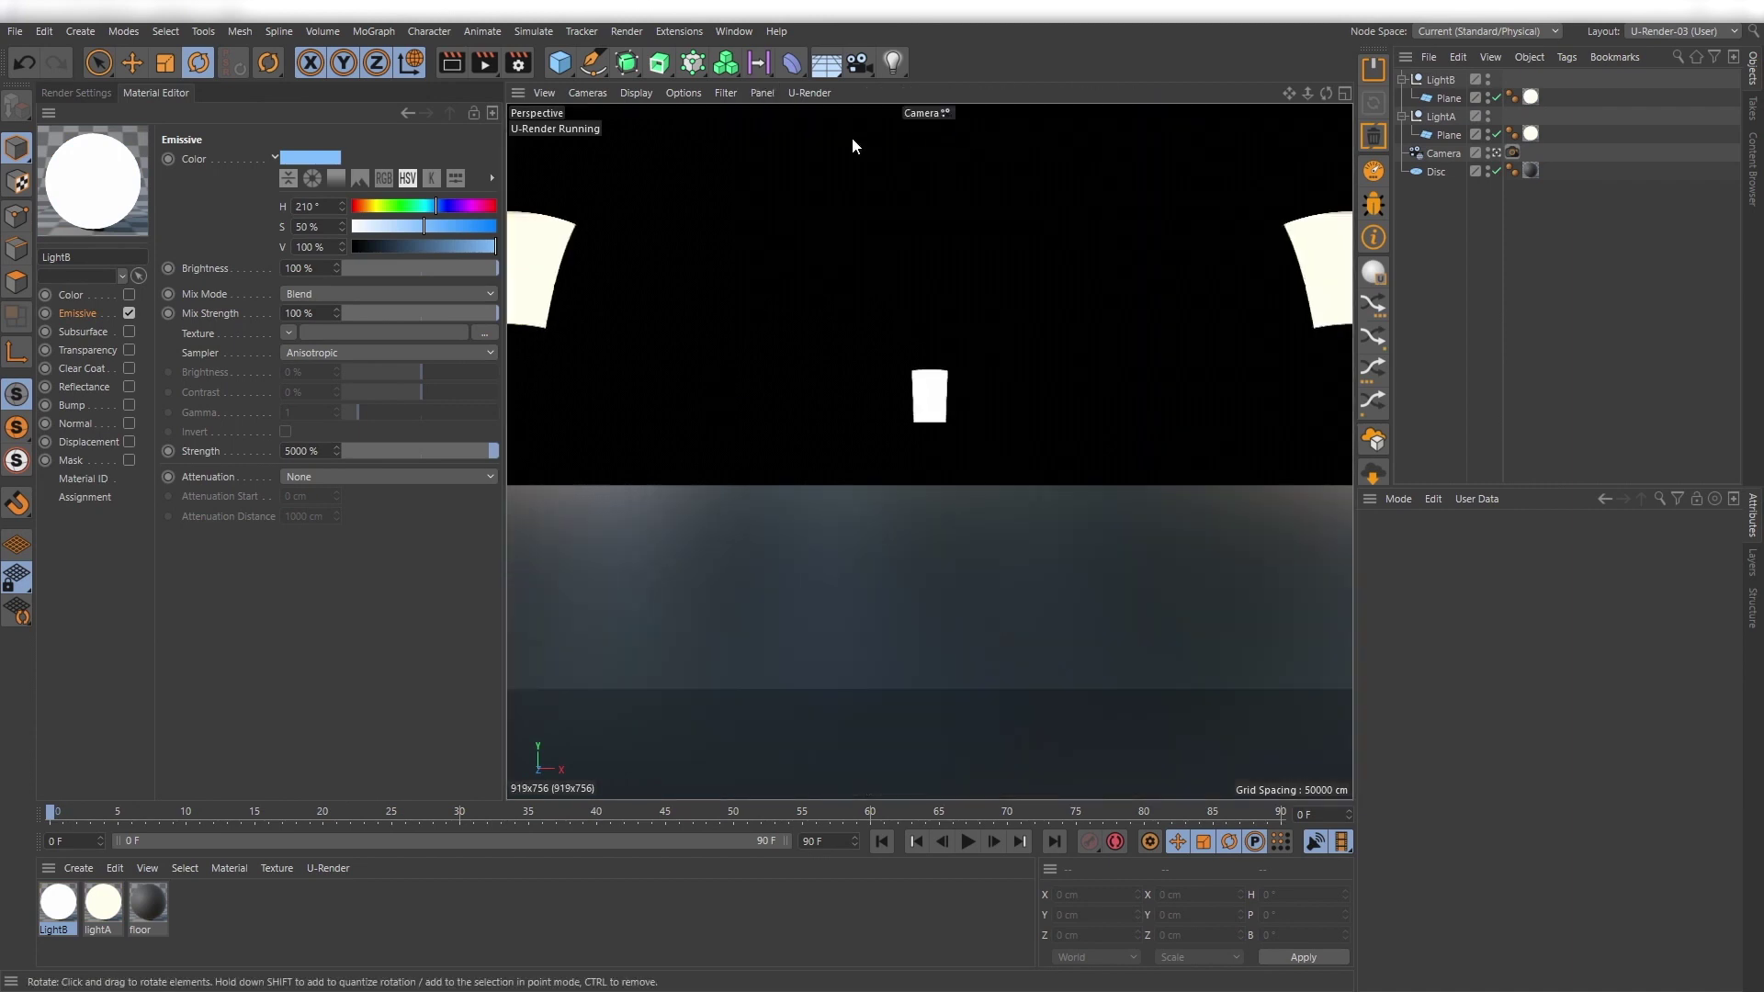
# Set the render output resolution to 4096 by 2048 pixels.
pyautogui.click(75, 93)
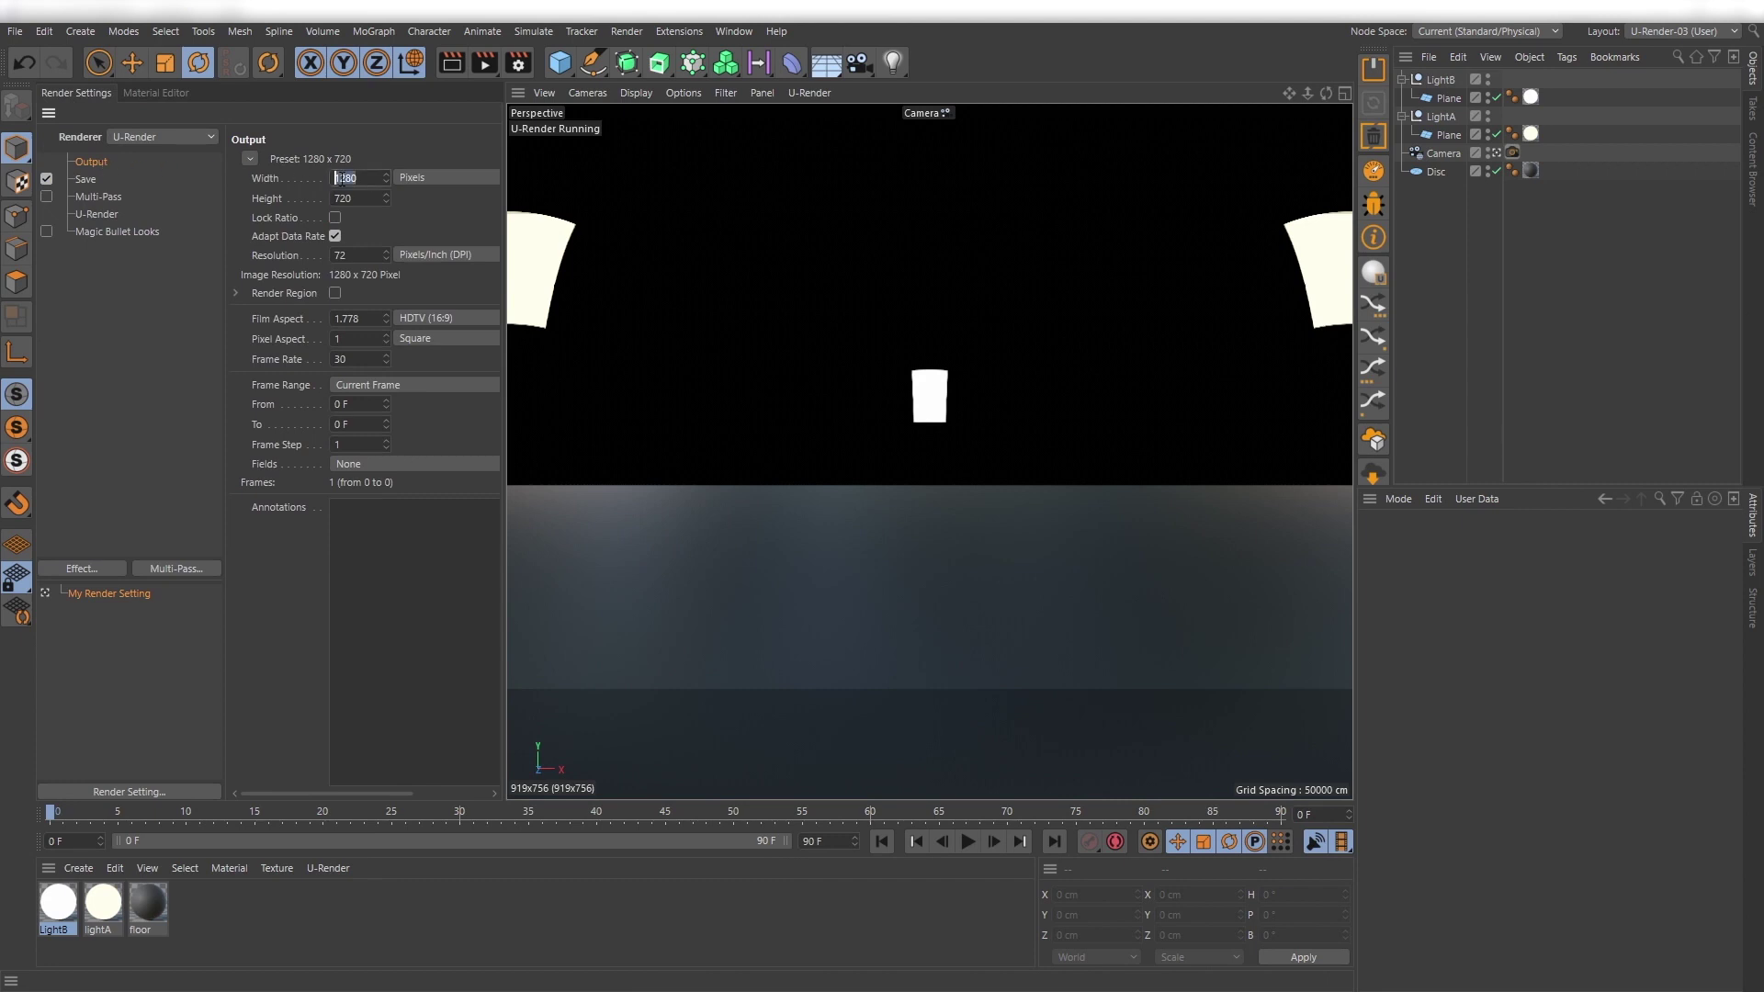
pyautogui.press('Tab')
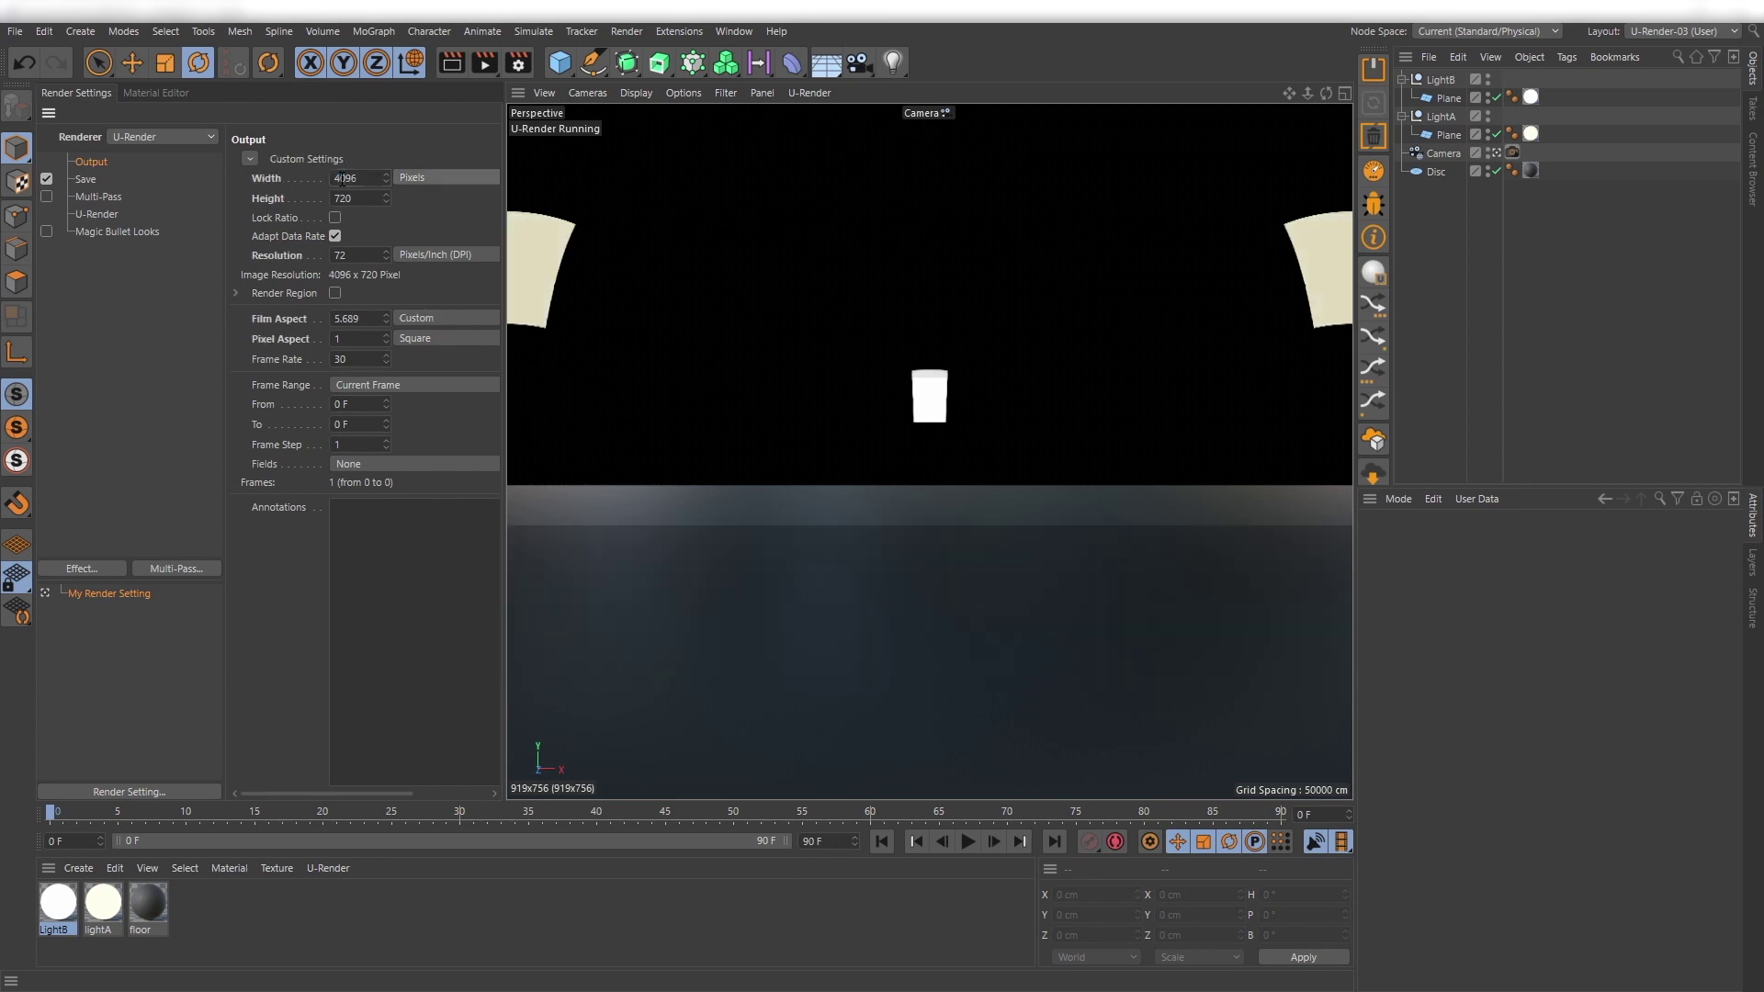
pyautogui.write('2048')
pyautogui.press('Return')
# Choose HDR as the image format in the render settings and turn off automatic saving.
pyautogui.click(85, 180)
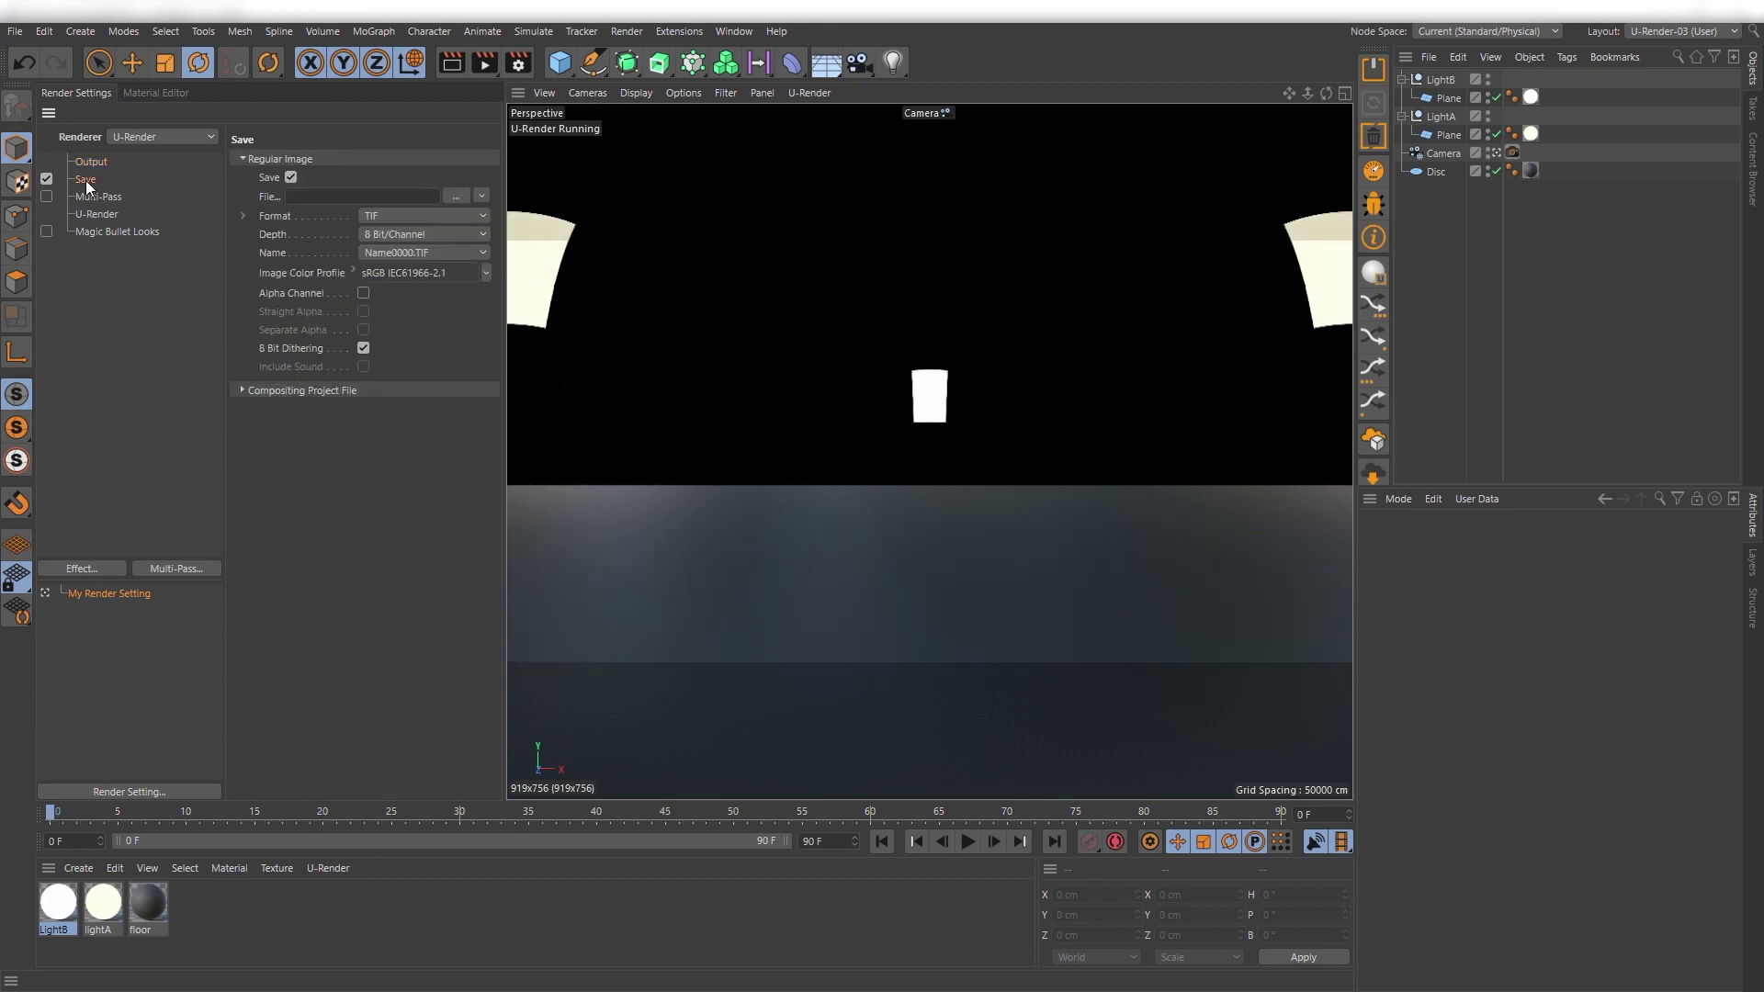
pyautogui.click(394, 218)
pyautogui.click(399, 309)
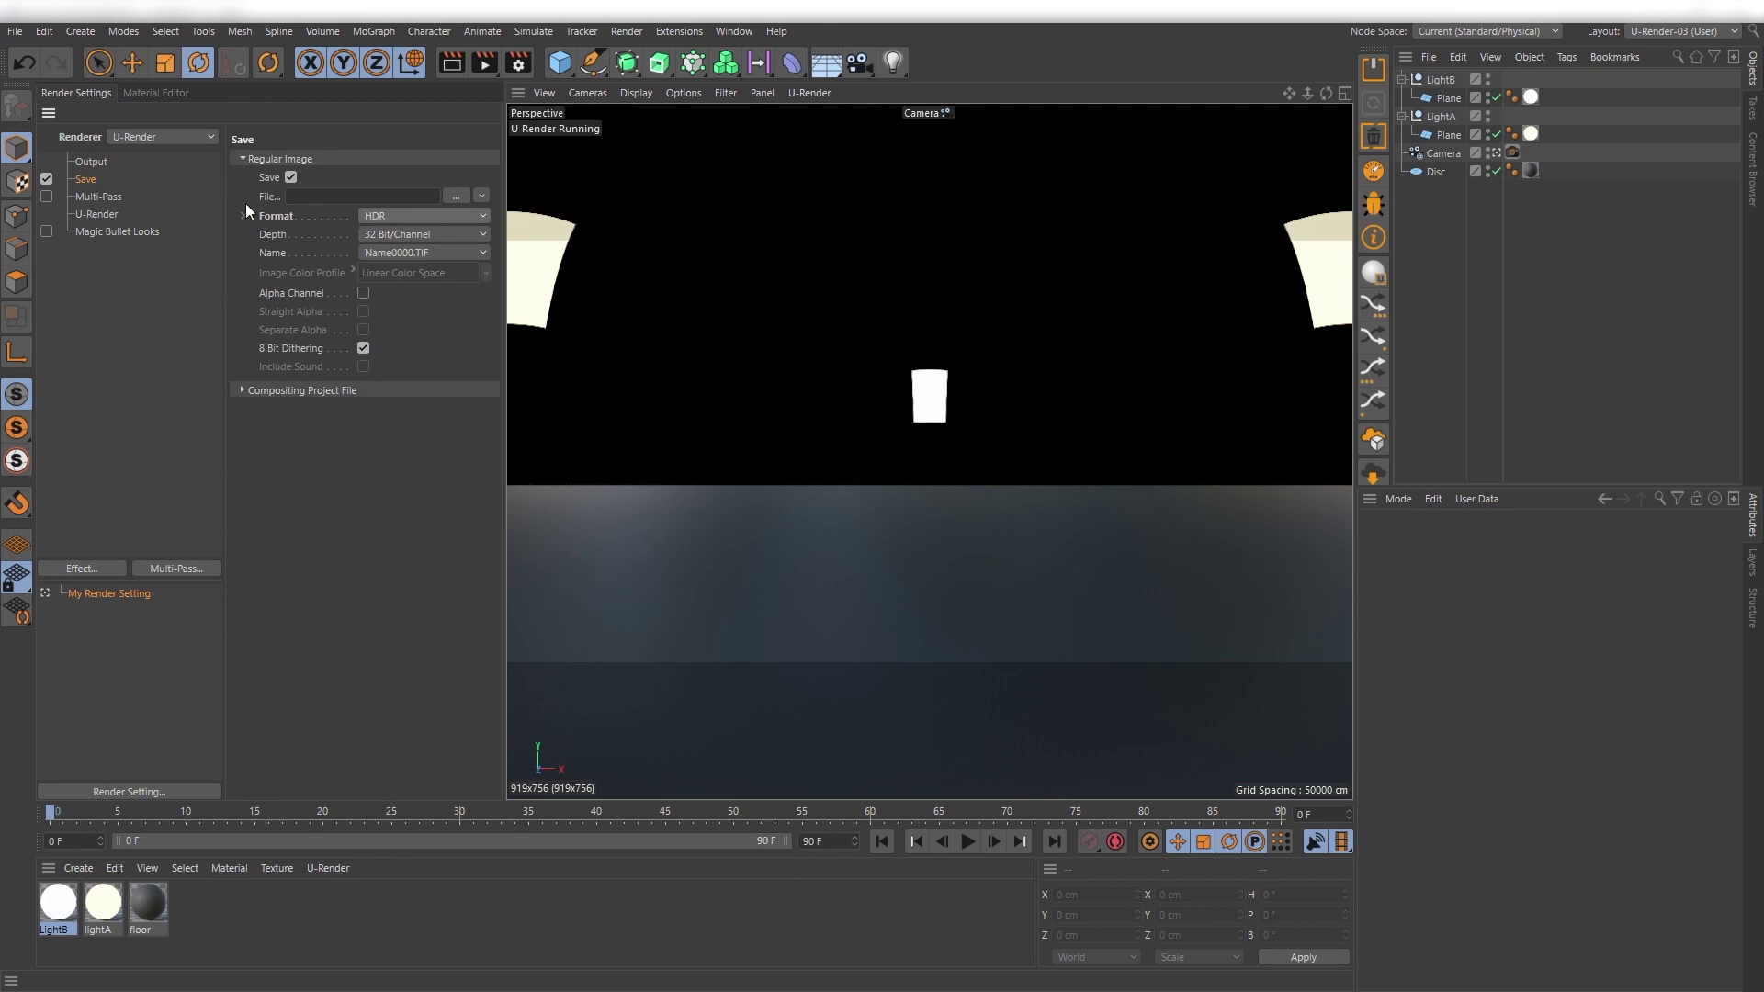
pyautogui.click(50, 179)
# Turn off U-Render's tonemapping and enable the Bloom effect.
pyautogui.click(95, 215)
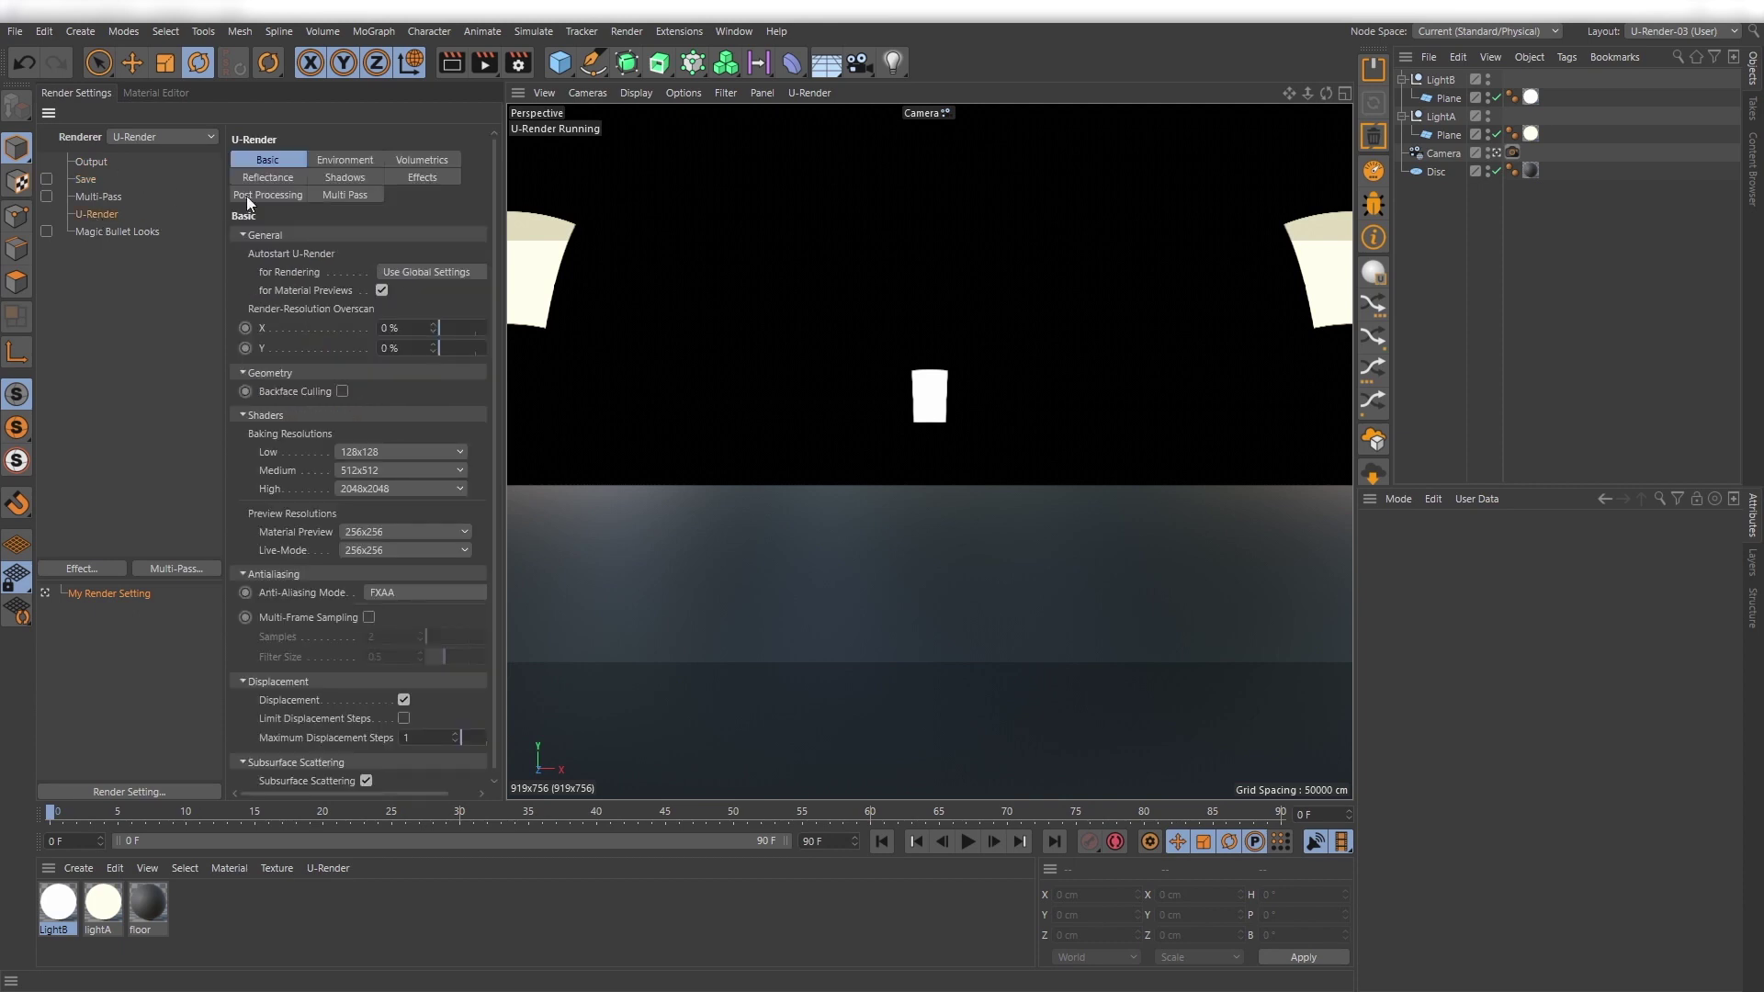
pyautogui.click(276, 194)
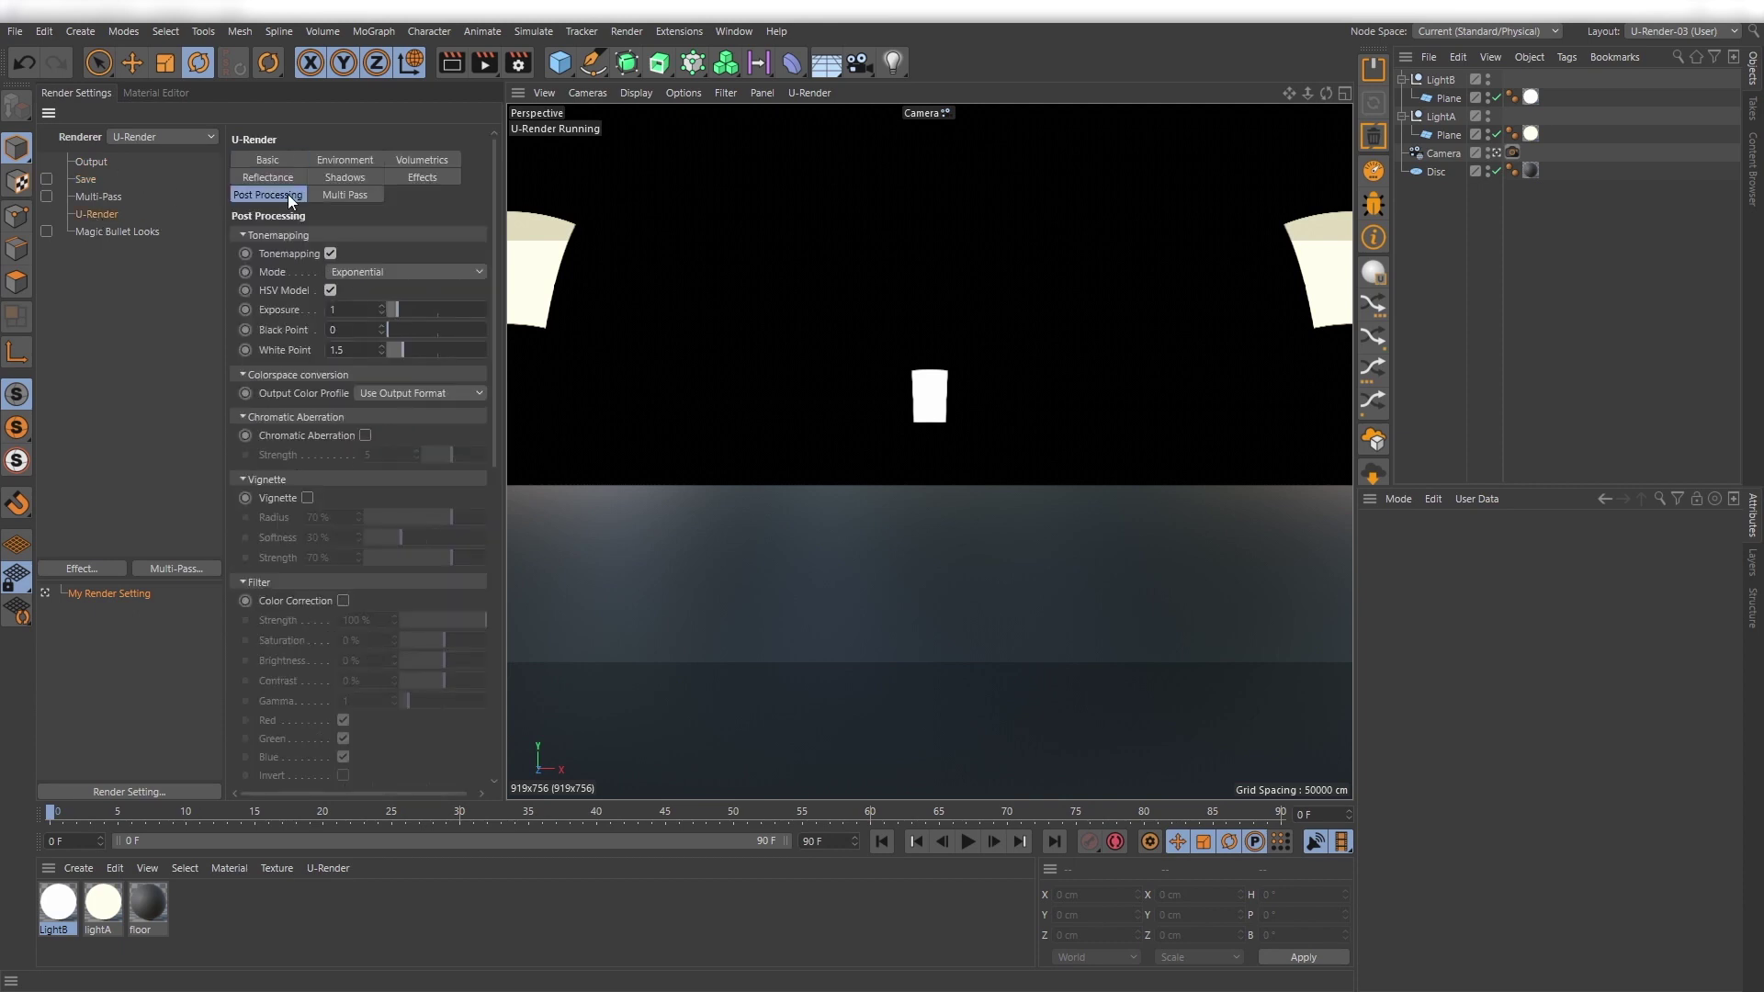
pyautogui.click(331, 254)
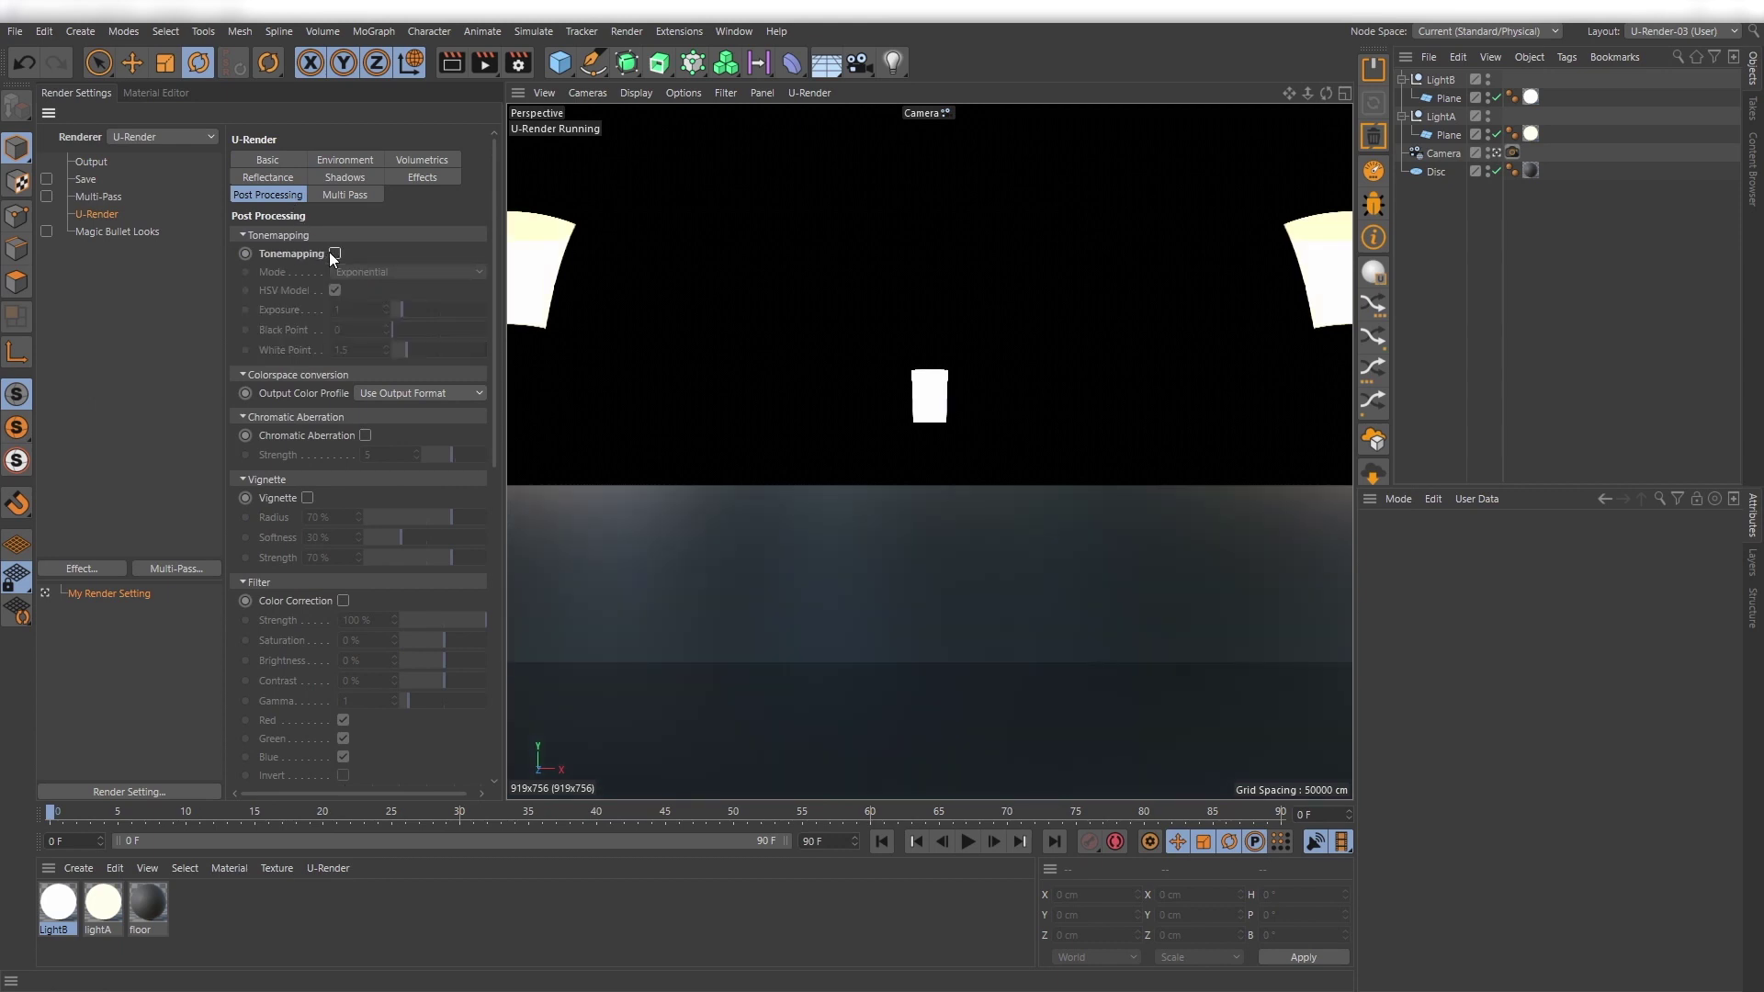
pyautogui.click(407, 175)
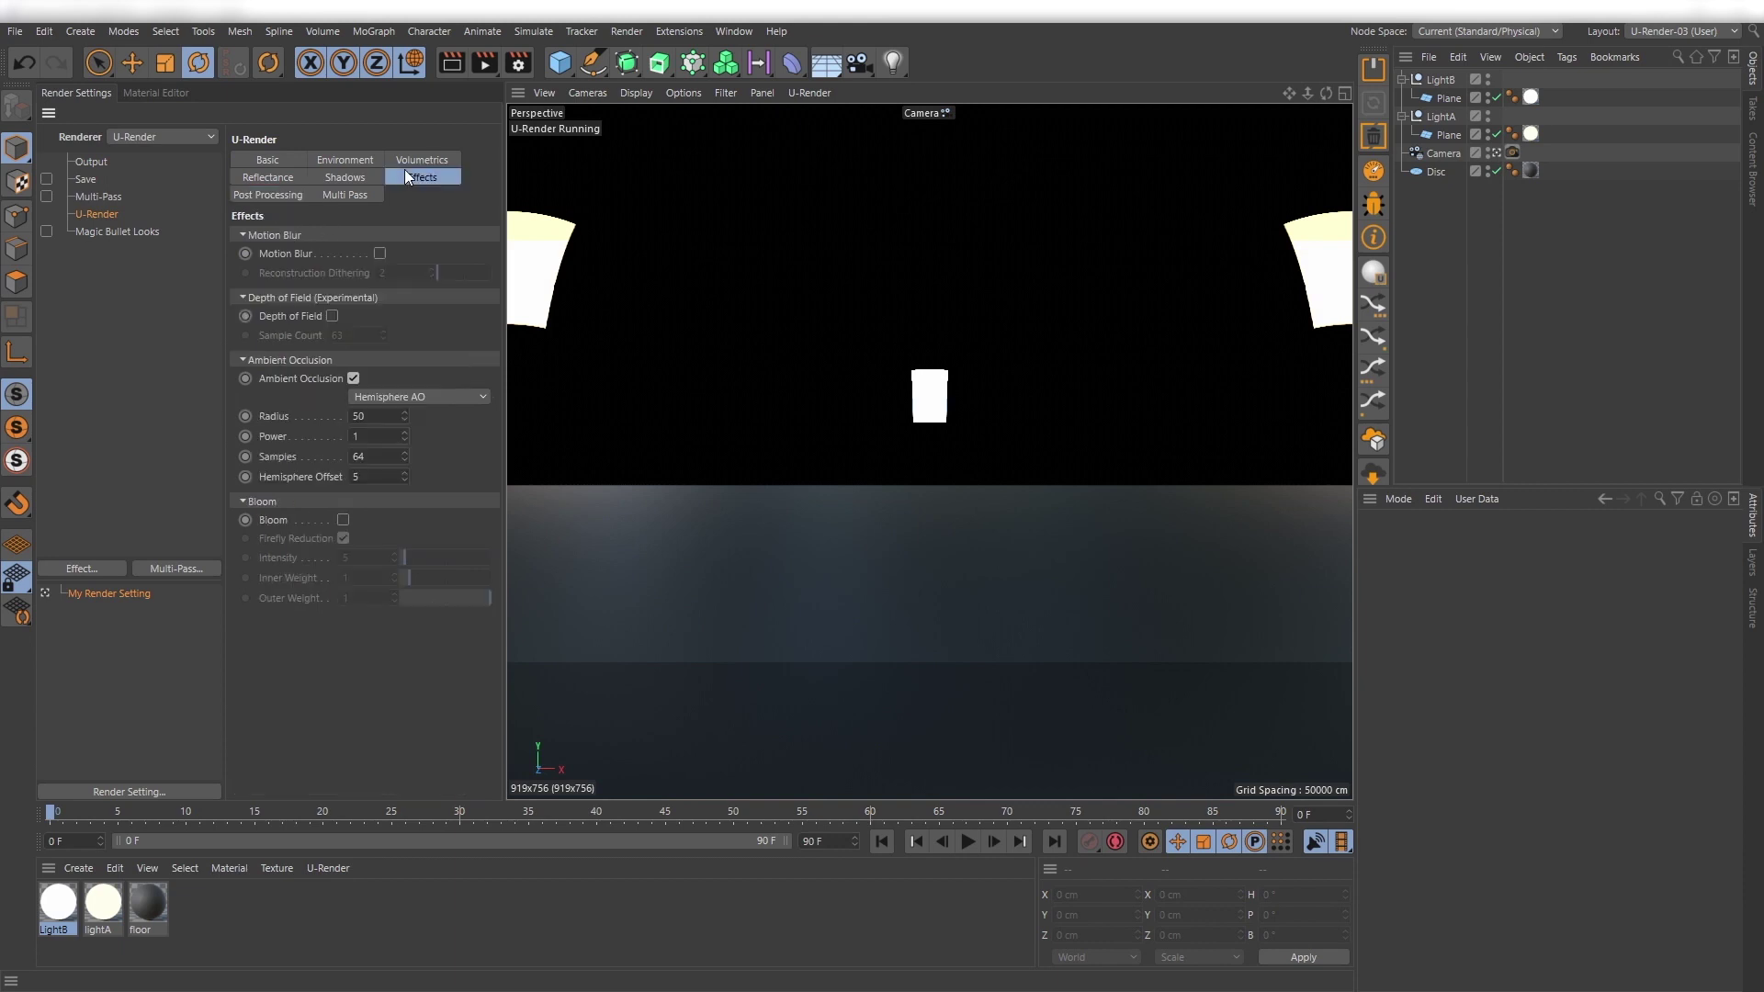
pyautogui.click(345, 518)
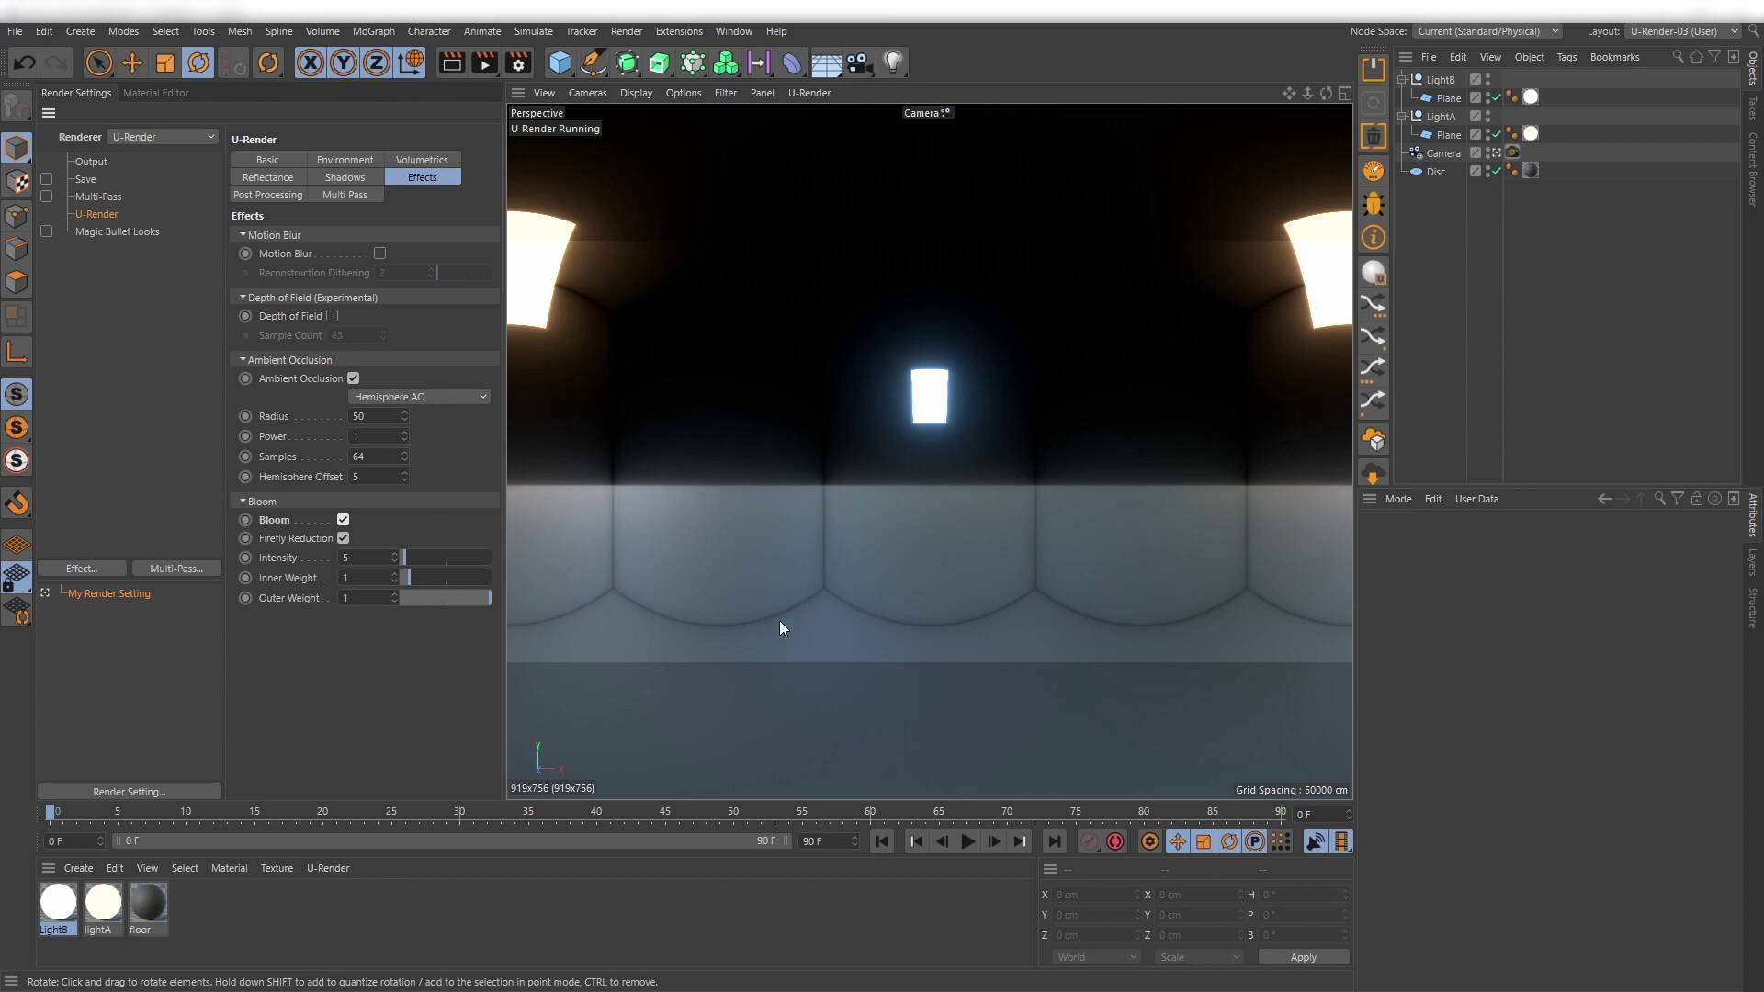
# Set the X render-resolution overscan to 25 % and raise the Y overscan as well.
pyautogui.click(288, 162)
pyautogui.moveTo(445, 323); pyautogui.dragTo(451, 347)
pyautogui.click(419, 327)
pyautogui.scroll(2, 419, 327)
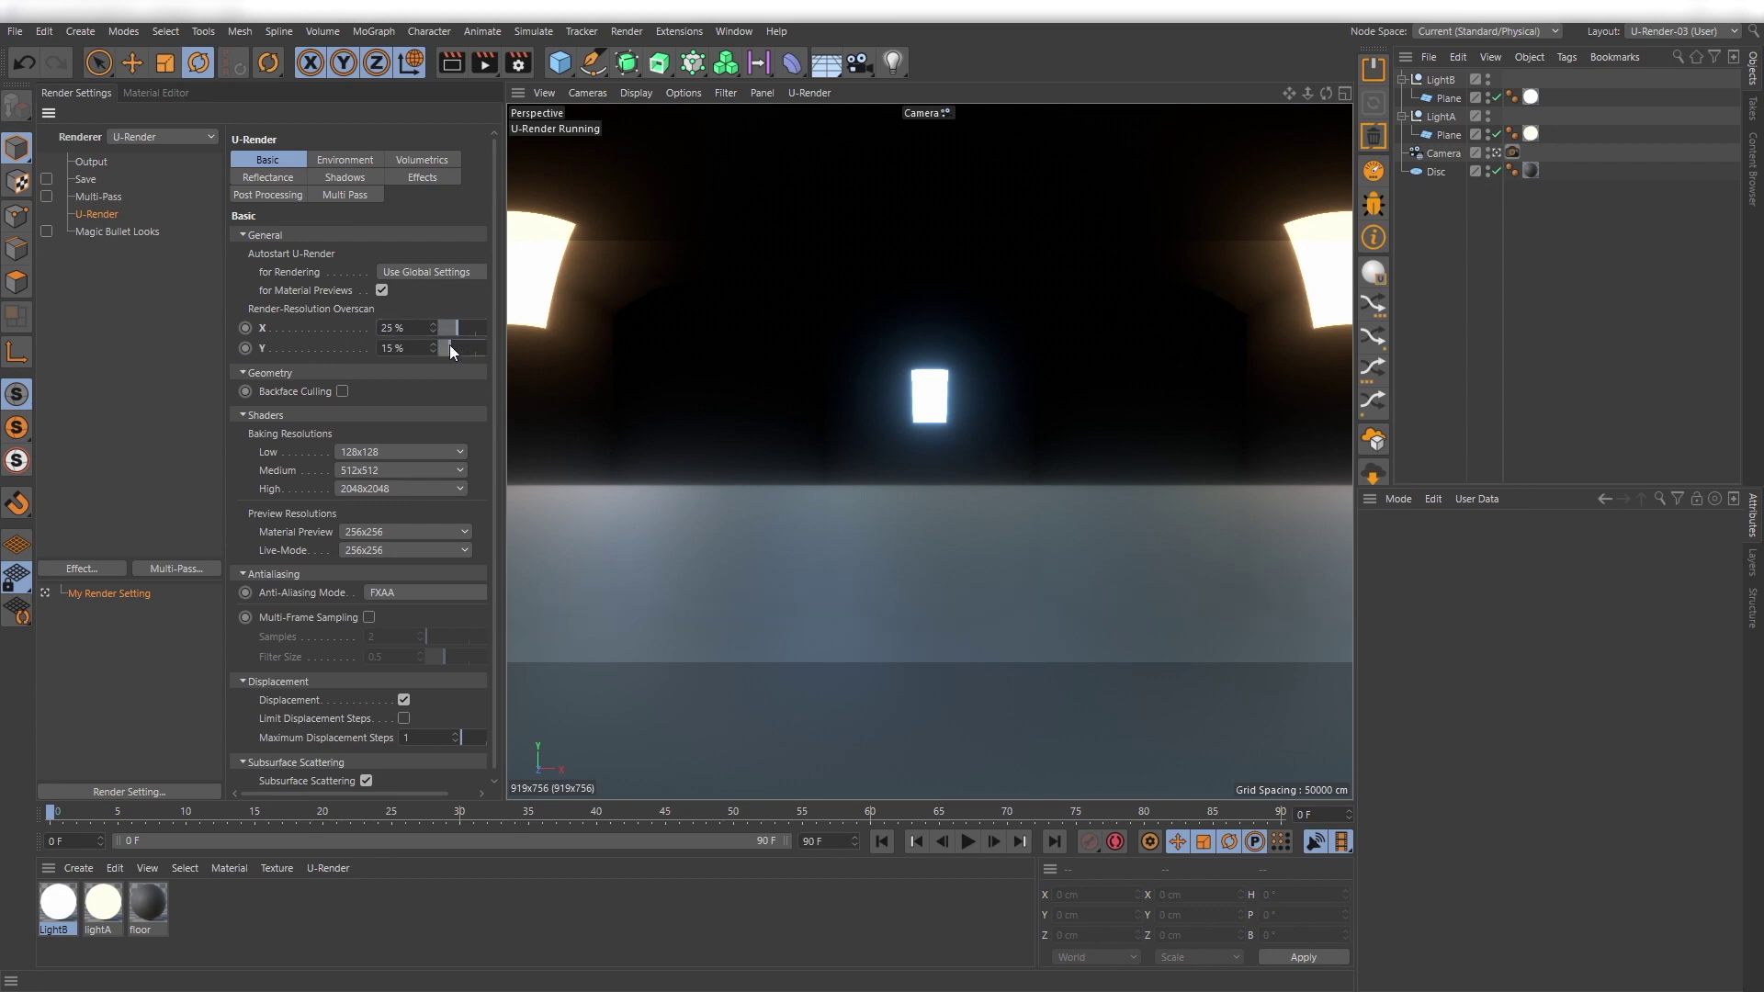
pyautogui.click(420, 346)
pyautogui.scroll(1, 420, 347)
pyautogui.scroll(5, 420, 347)
# Render the spherical view to the Picture Viewer and fit the whole image in its window.
pyautogui.click(483, 63)
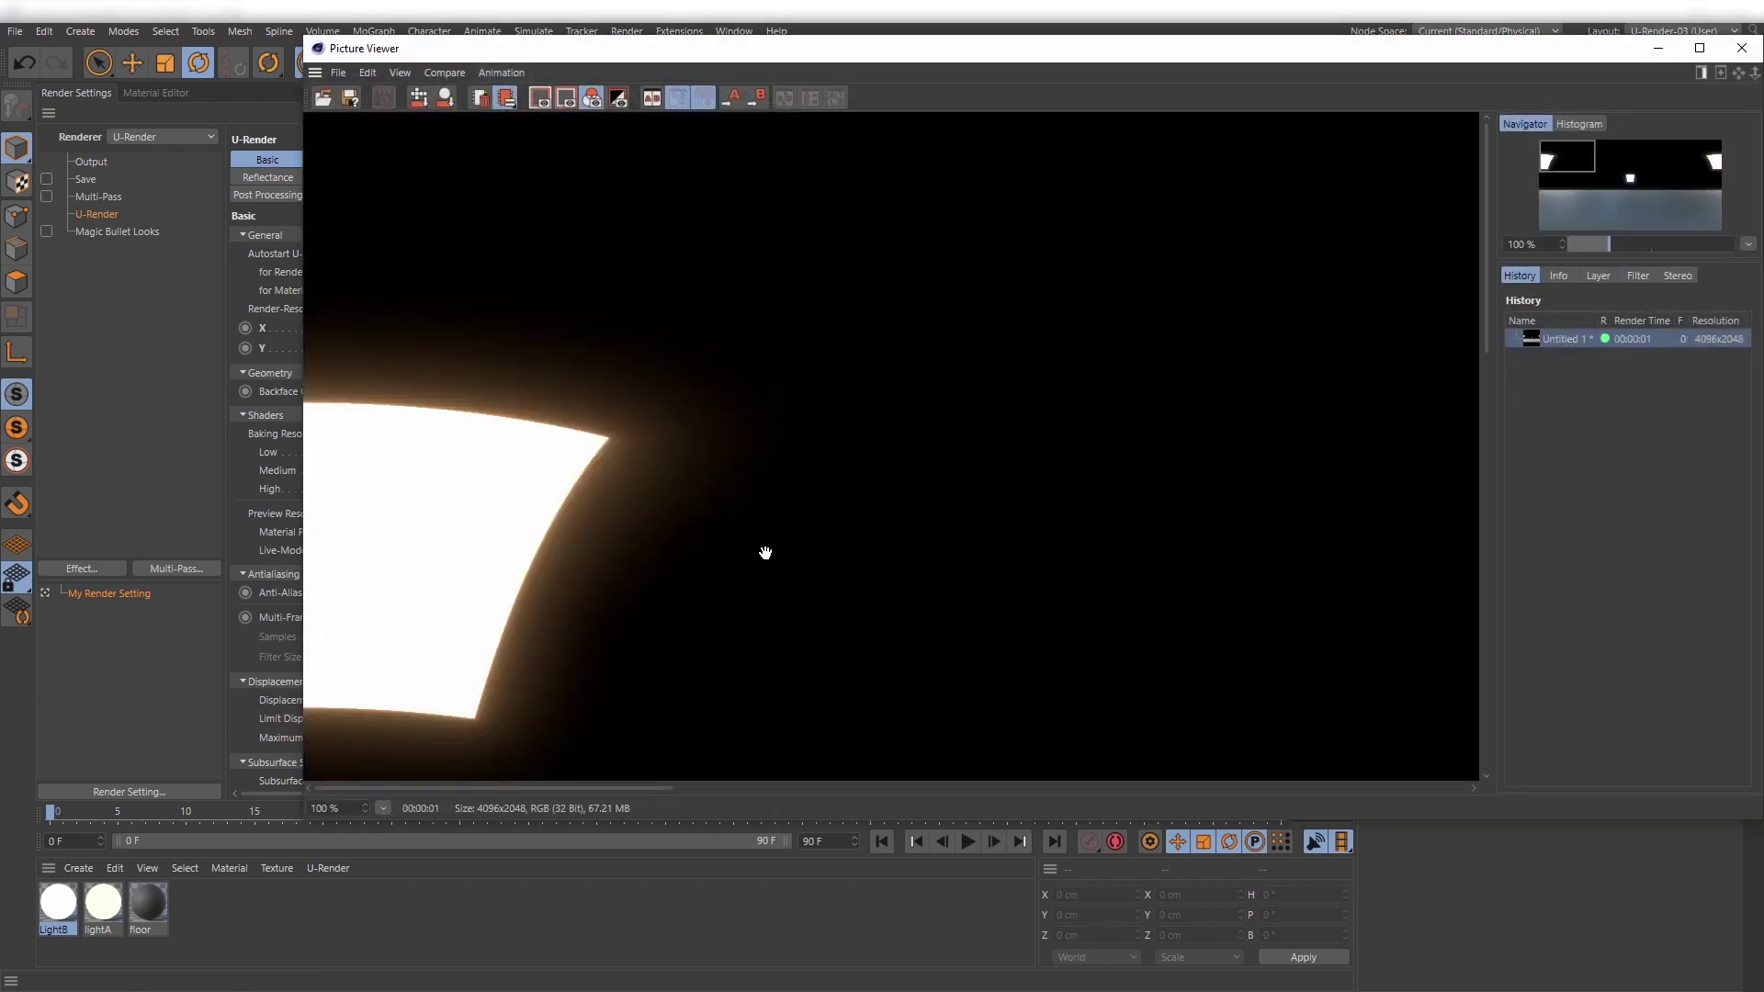
pyautogui.doubleClick(765, 553)
pyautogui.moveTo(1143, 51); pyautogui.dragTo(988, 63)
# Save the rendered image as a 32-bit HDR still named hdr_01 in the tex folder.
pyautogui.rightClick(1404, 351)
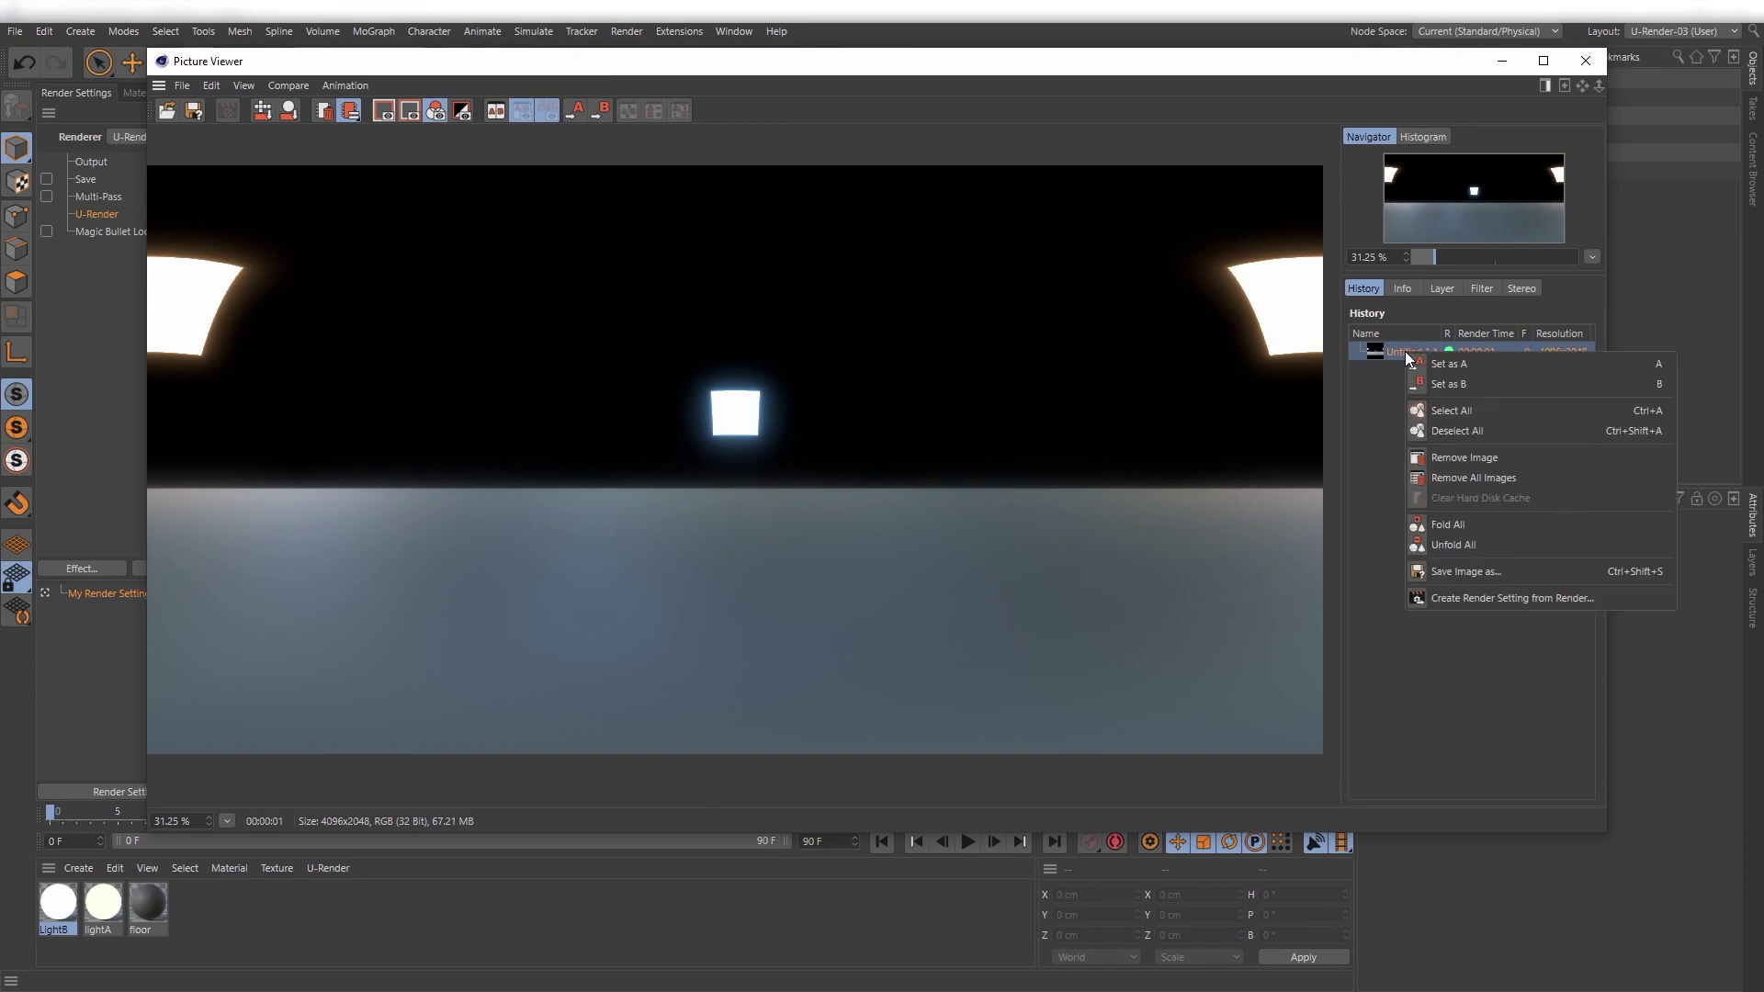
pyautogui.click(1484, 568)
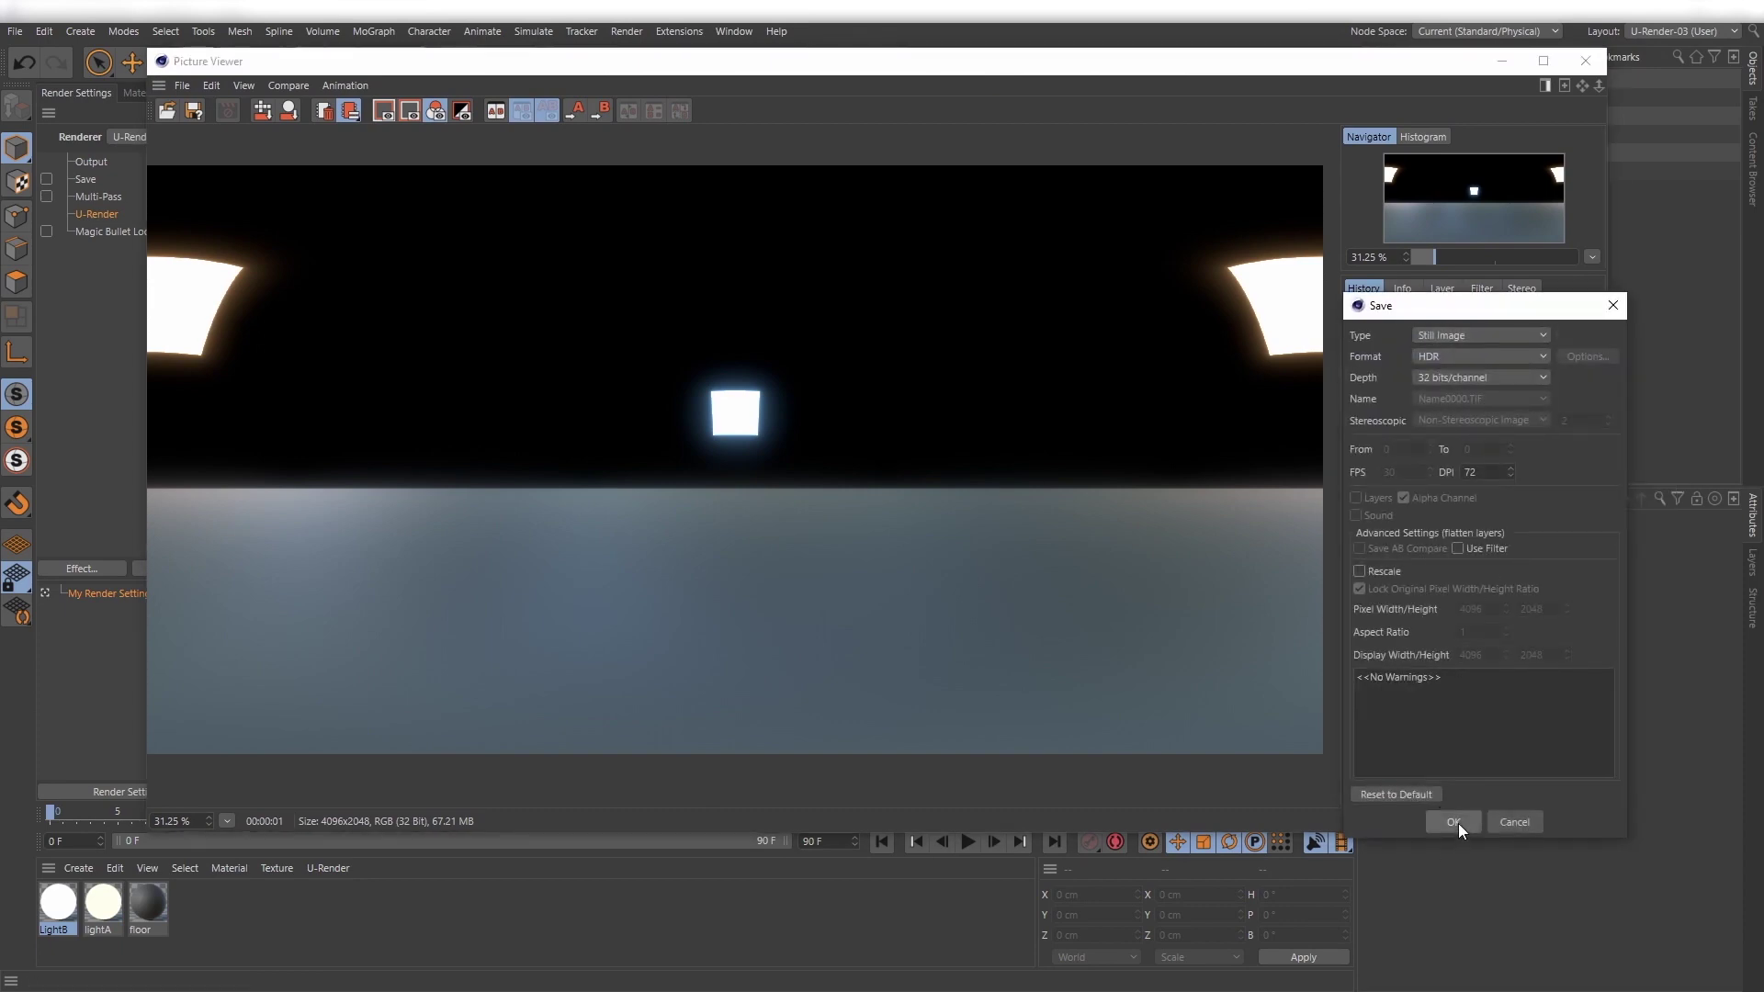
pyautogui.click(1452, 822)
pyautogui.write('hdr_01')
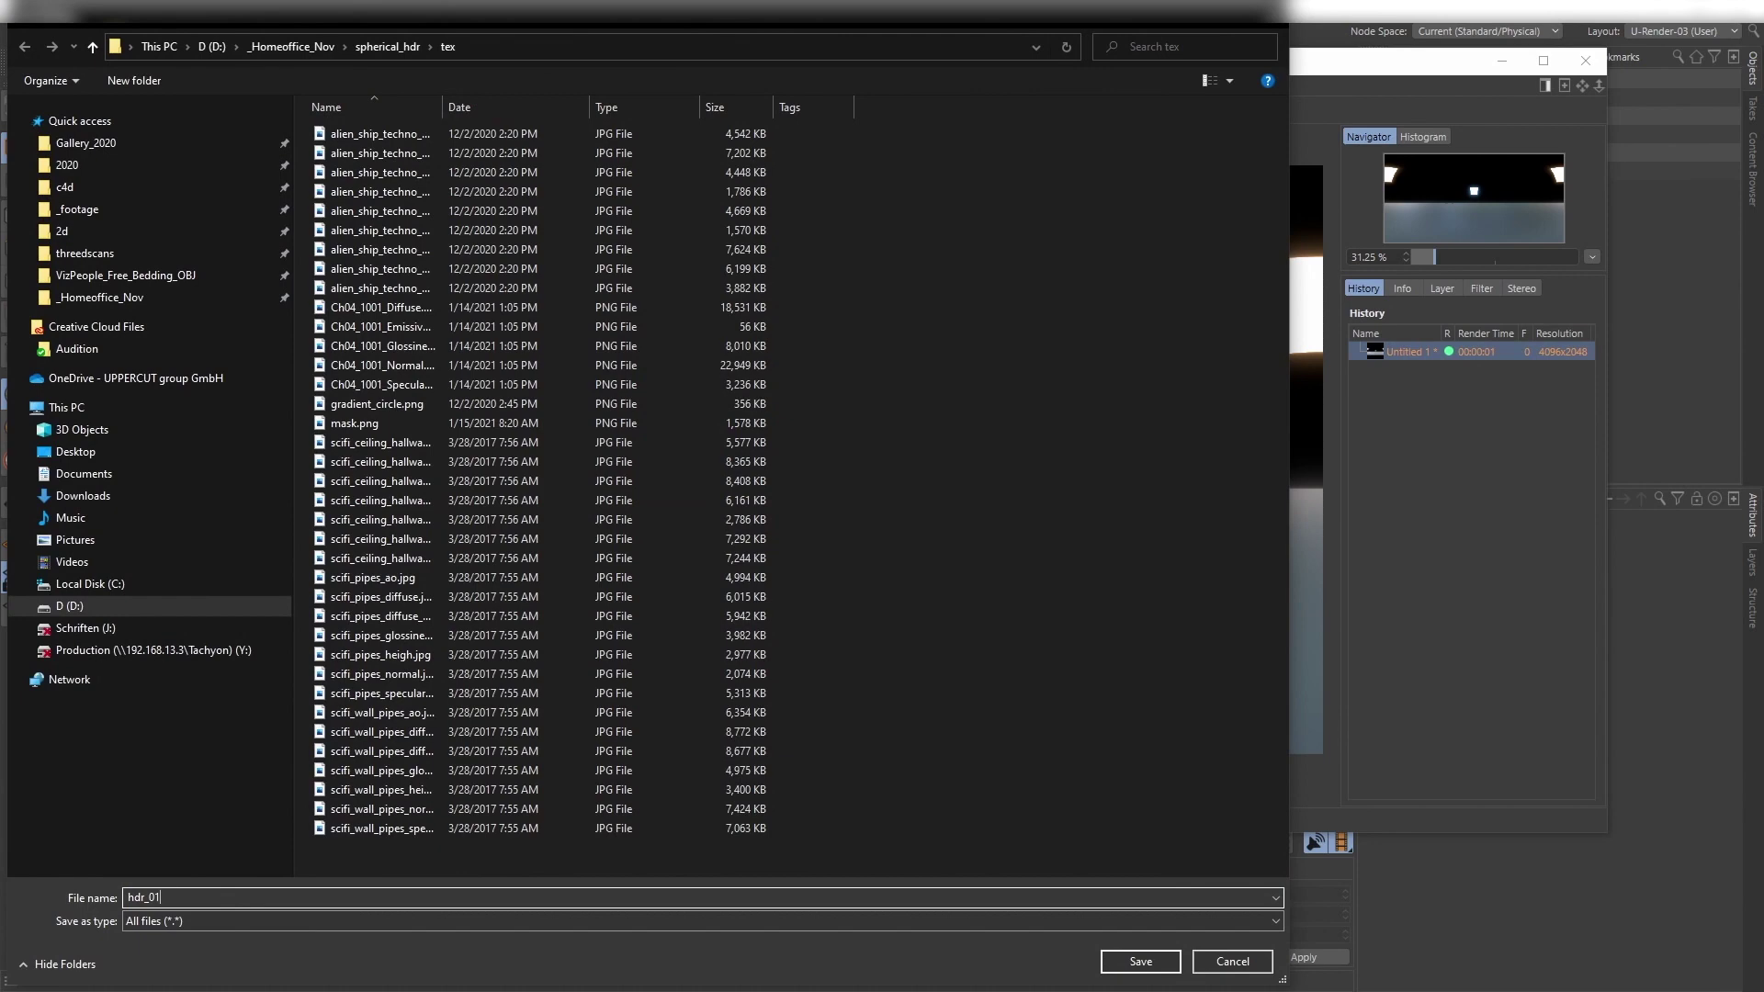
pyautogui.press('Return')
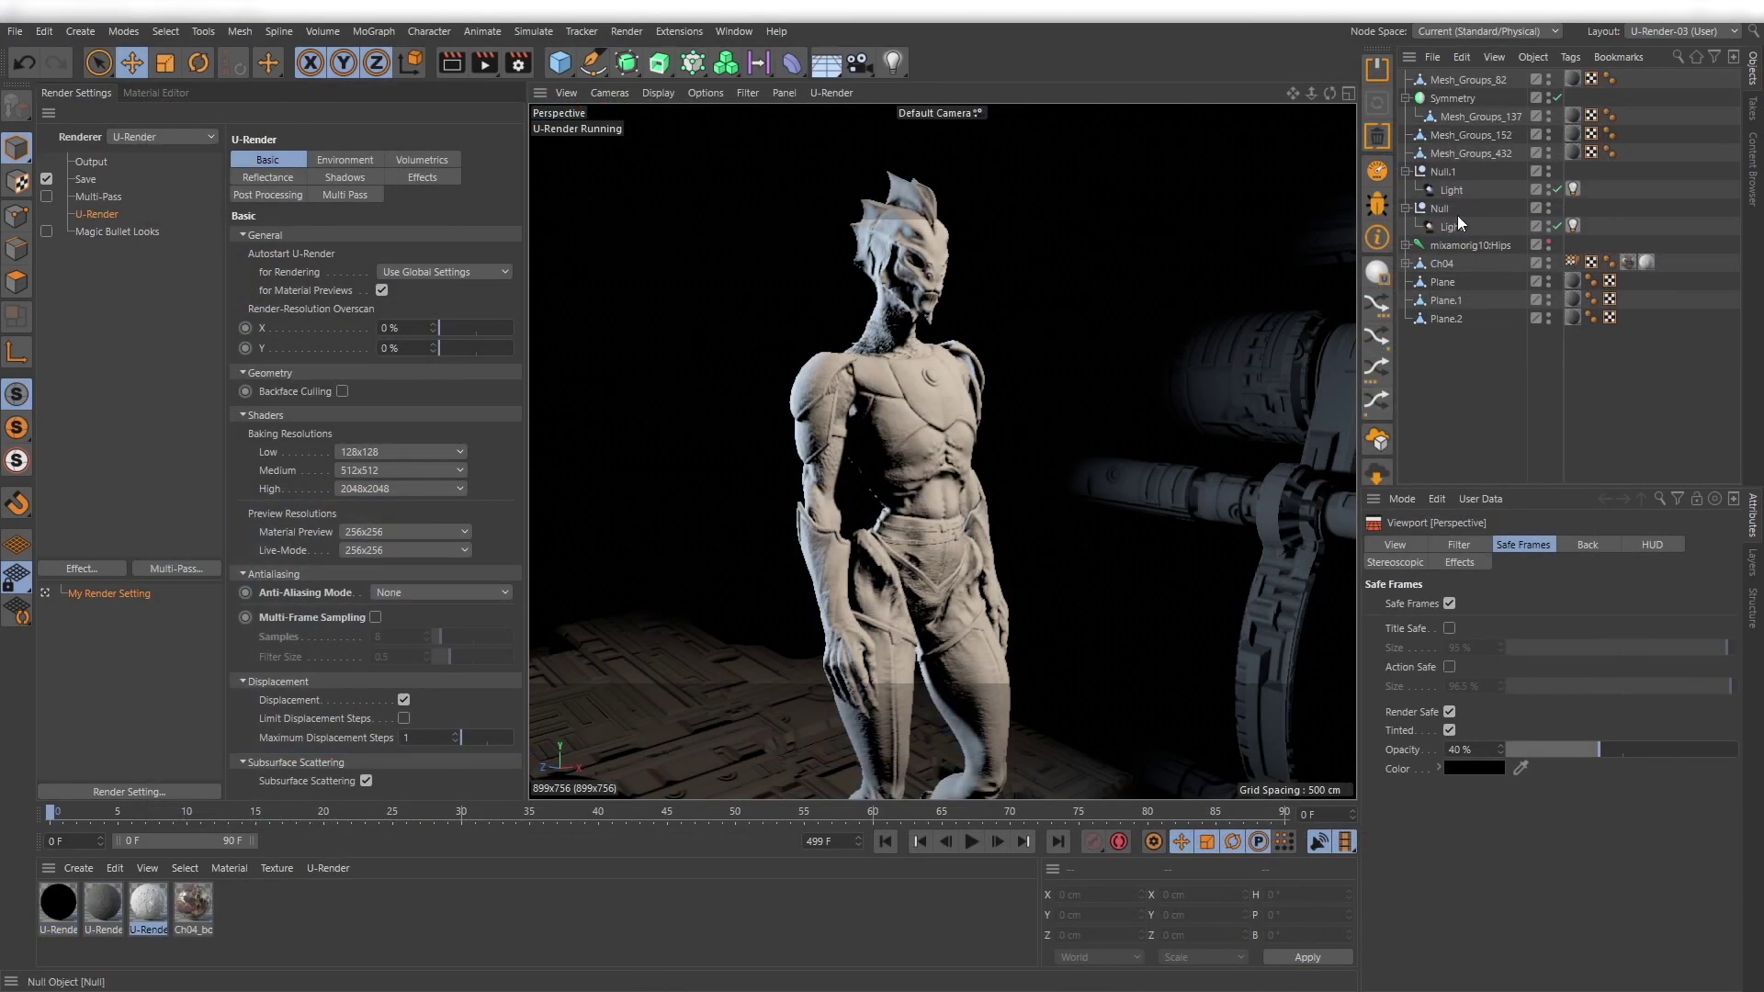
# In the alien character scene, load hdr_01.hdr as the global map of U-Render's environment.
pyautogui.moveTo(913, 473)
pyautogui.keyDown('alt'); pyautogui.mouseDown()
pyautogui.moveTo(836, 465)
pyautogui.moveTo(1150, 469)
pyautogui.moveTo(860, 458)
pyautogui.moveTo(937, 463)
pyautogui.mouseUp(); pyautogui.keyUp('alt')
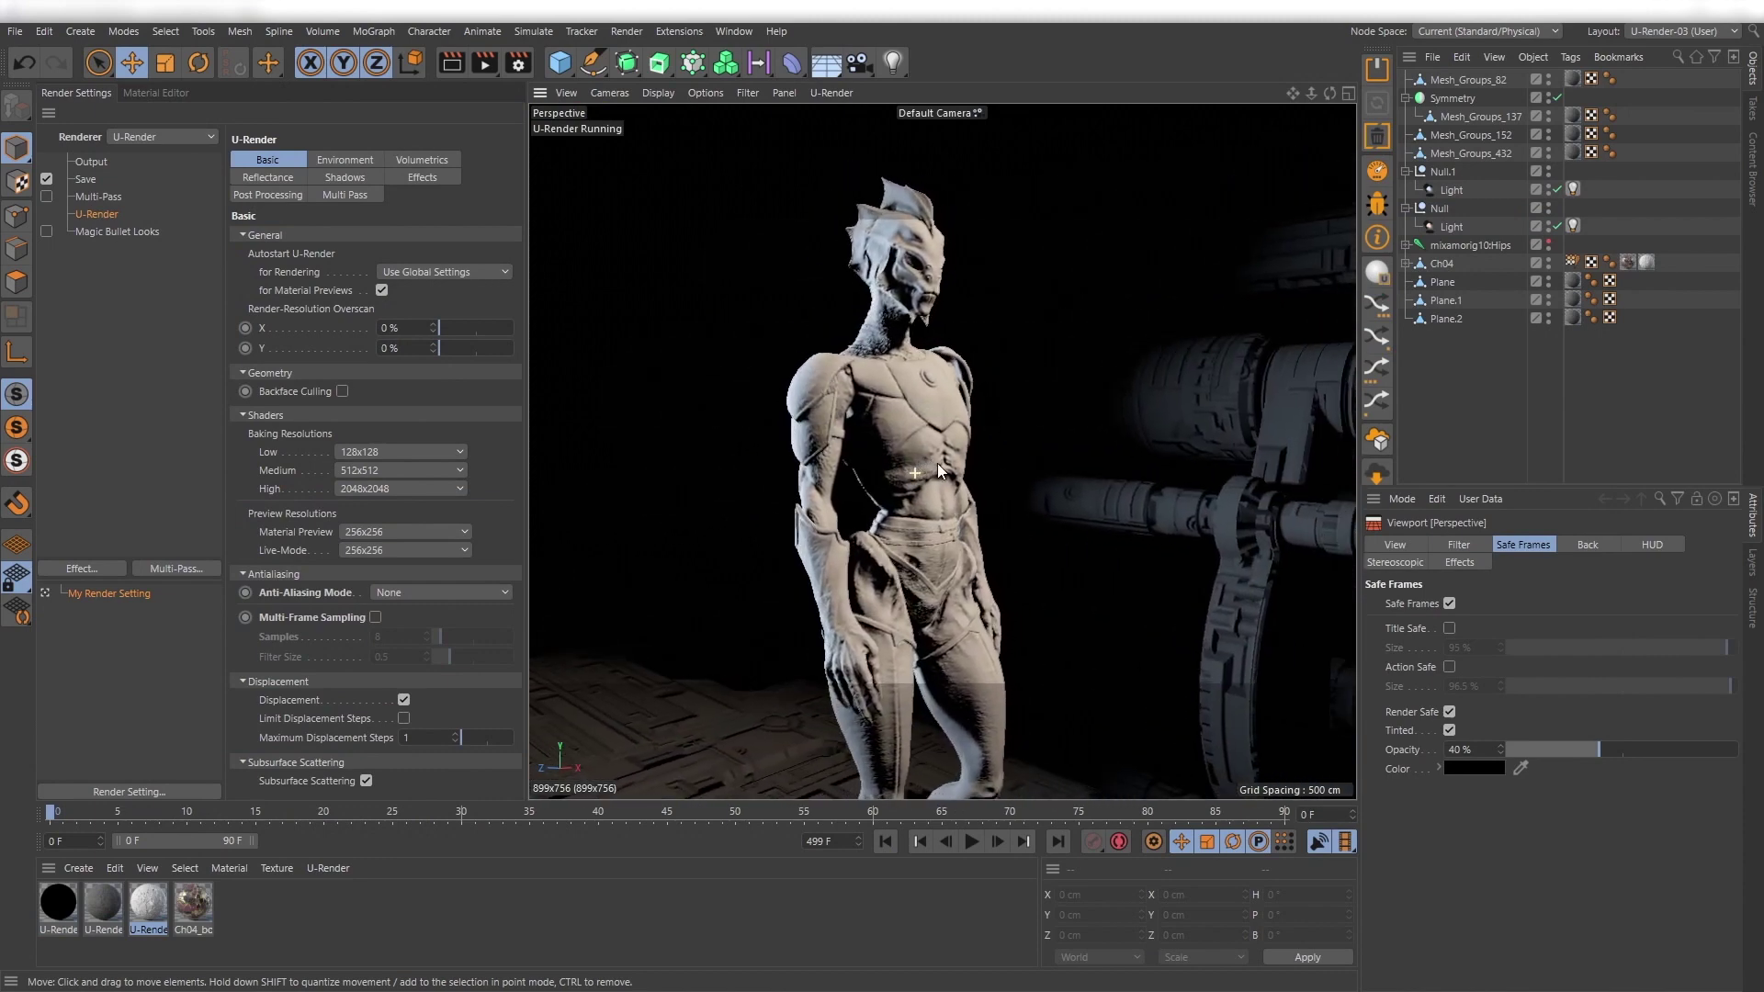
pyautogui.click(350, 158)
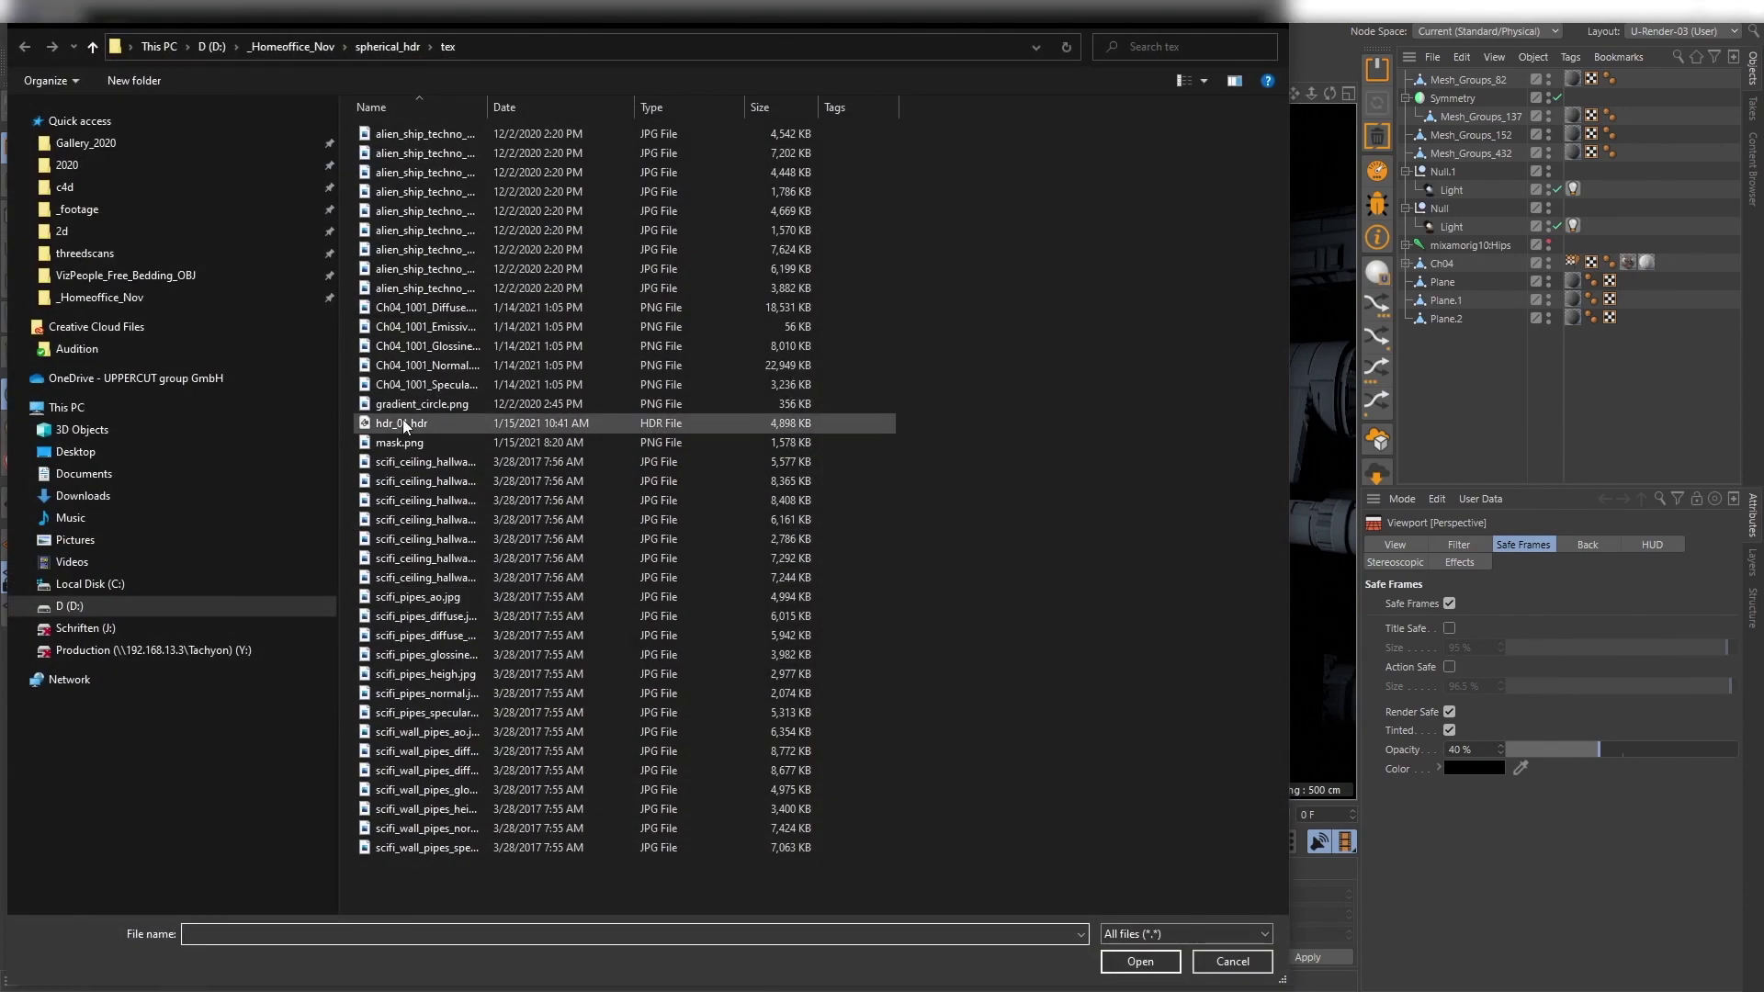
pyautogui.doubleClick(404, 424)
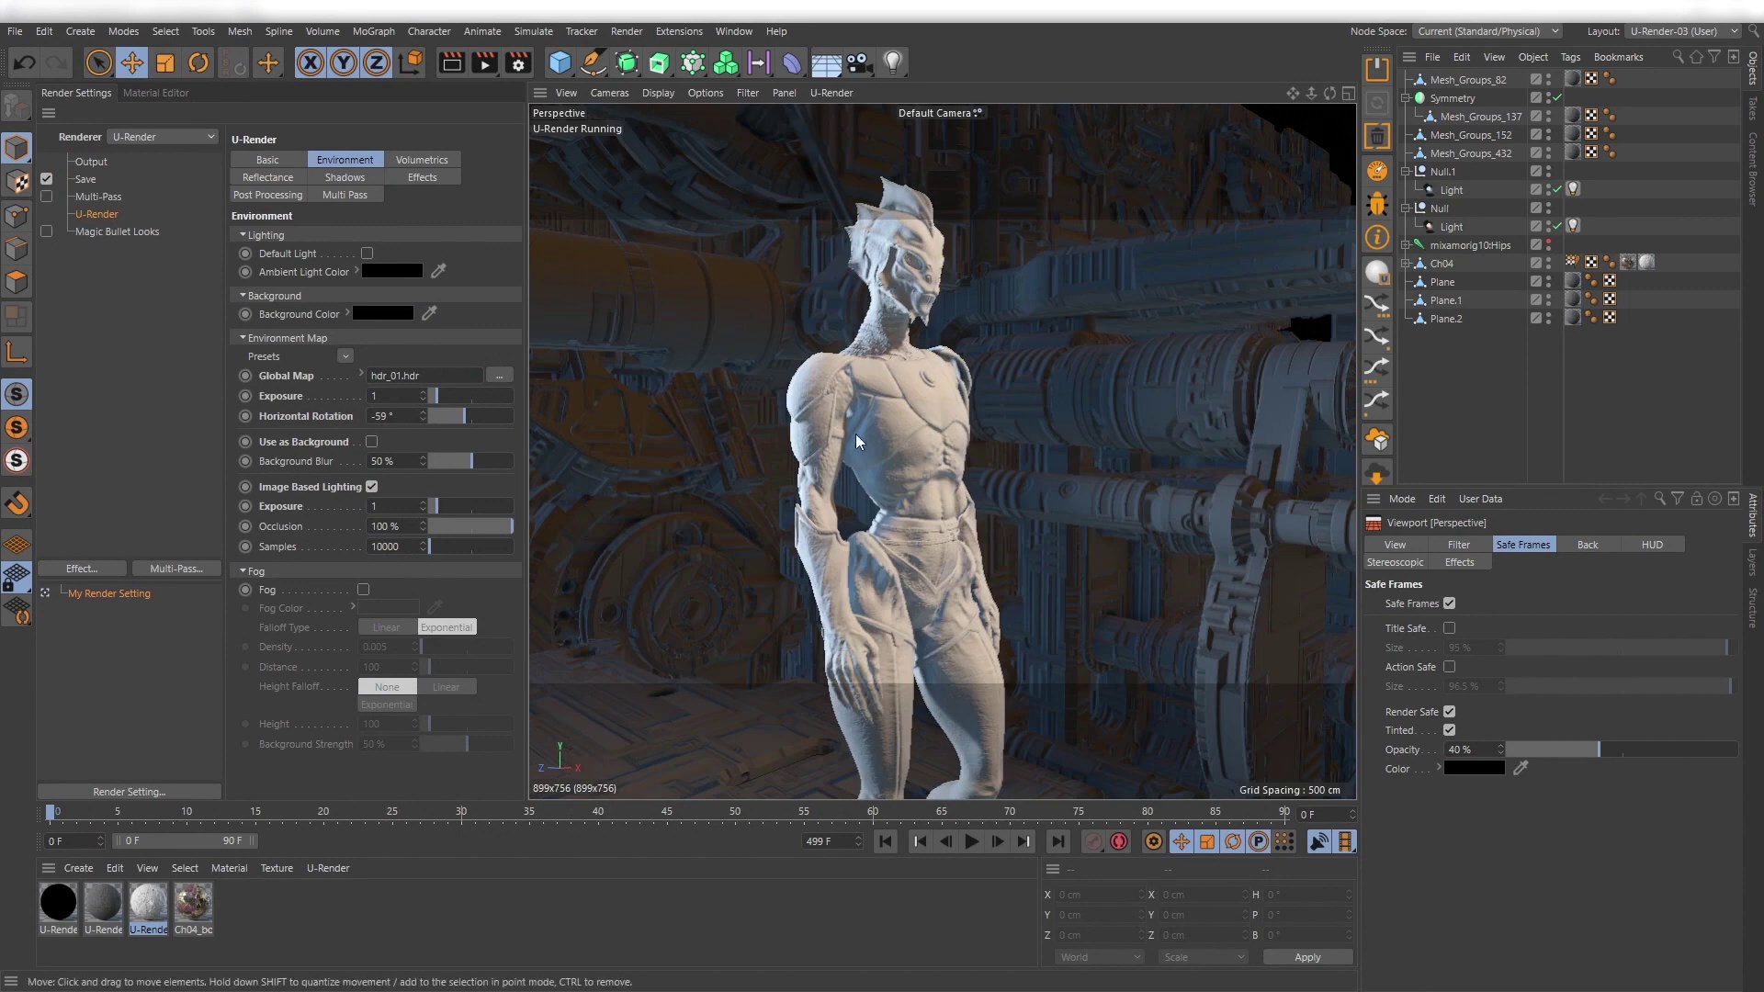
# Rotate the environment map horizontally to about -85° and inspect the lighting on the character.
pyautogui.moveTo(903, 457)
pyautogui.keyDown('alt'); pyautogui.mouseDown()
pyautogui.moveTo(833, 418)
pyautogui.moveTo(916, 439)
pyautogui.mouseUp(); pyautogui.keyUp('alt')
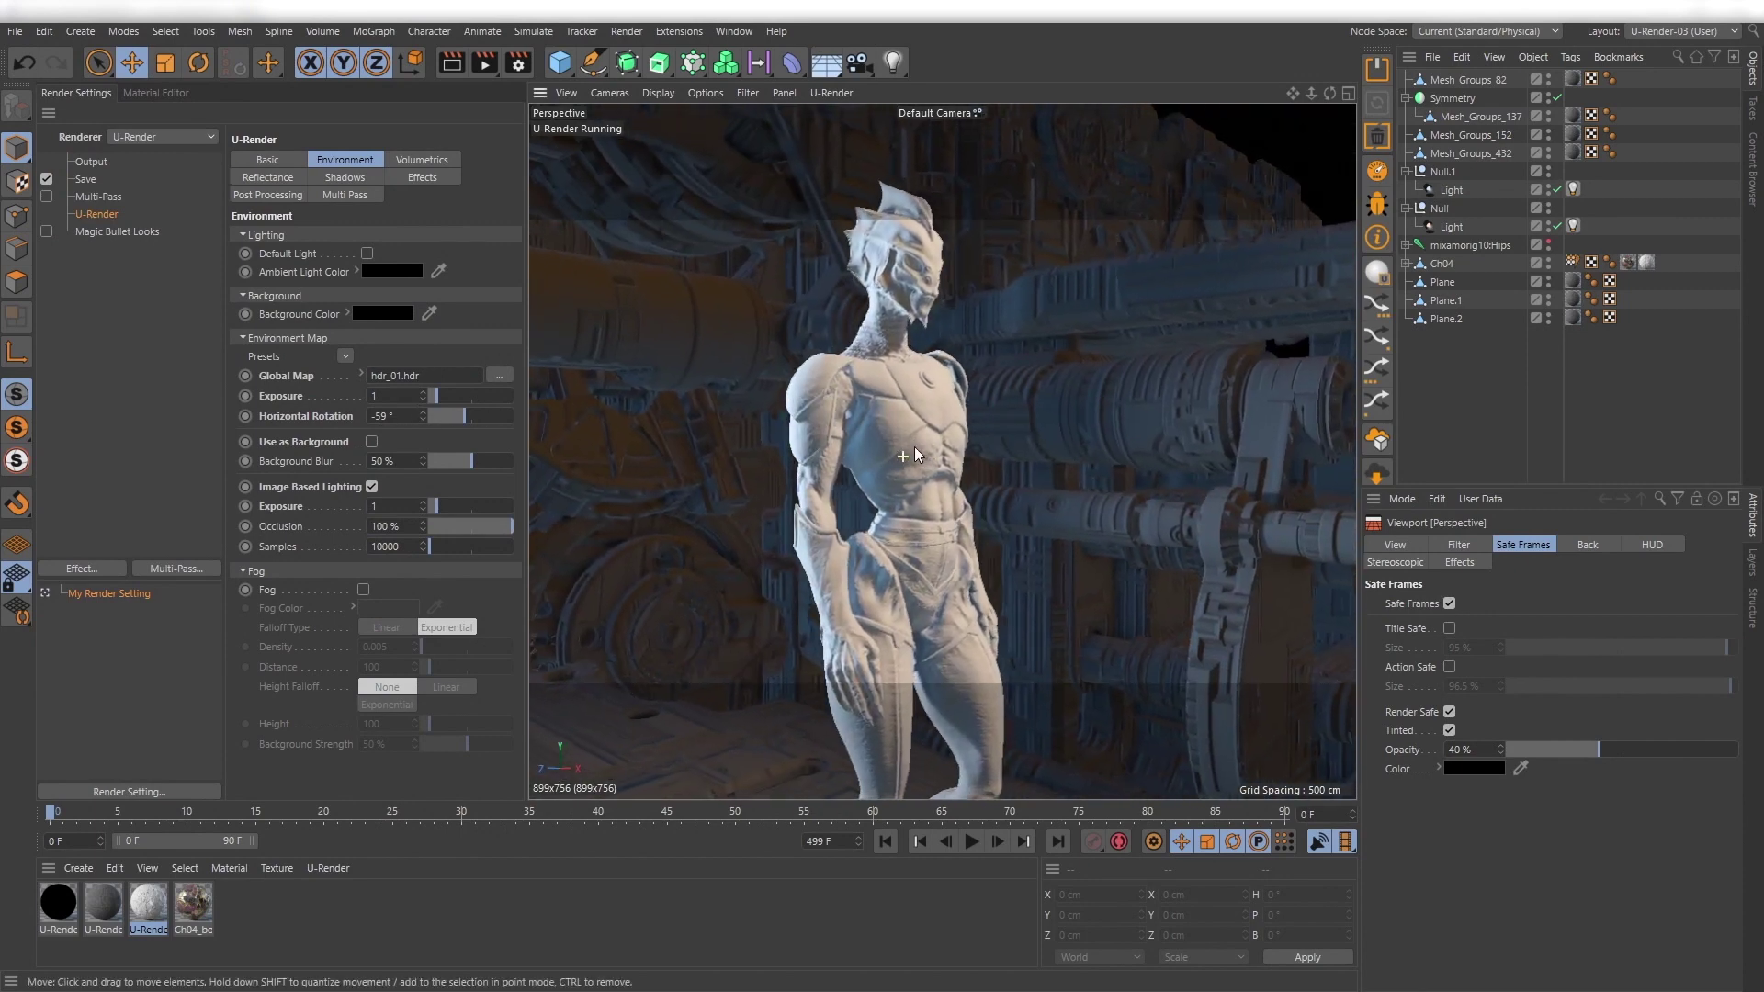
pyautogui.moveTo(467, 416)
pyautogui.mouseDown()
pyautogui.moveTo(449, 417)
pyautogui.moveTo(505, 422)
pyautogui.moveTo(461, 422)
pyautogui.mouseUp()
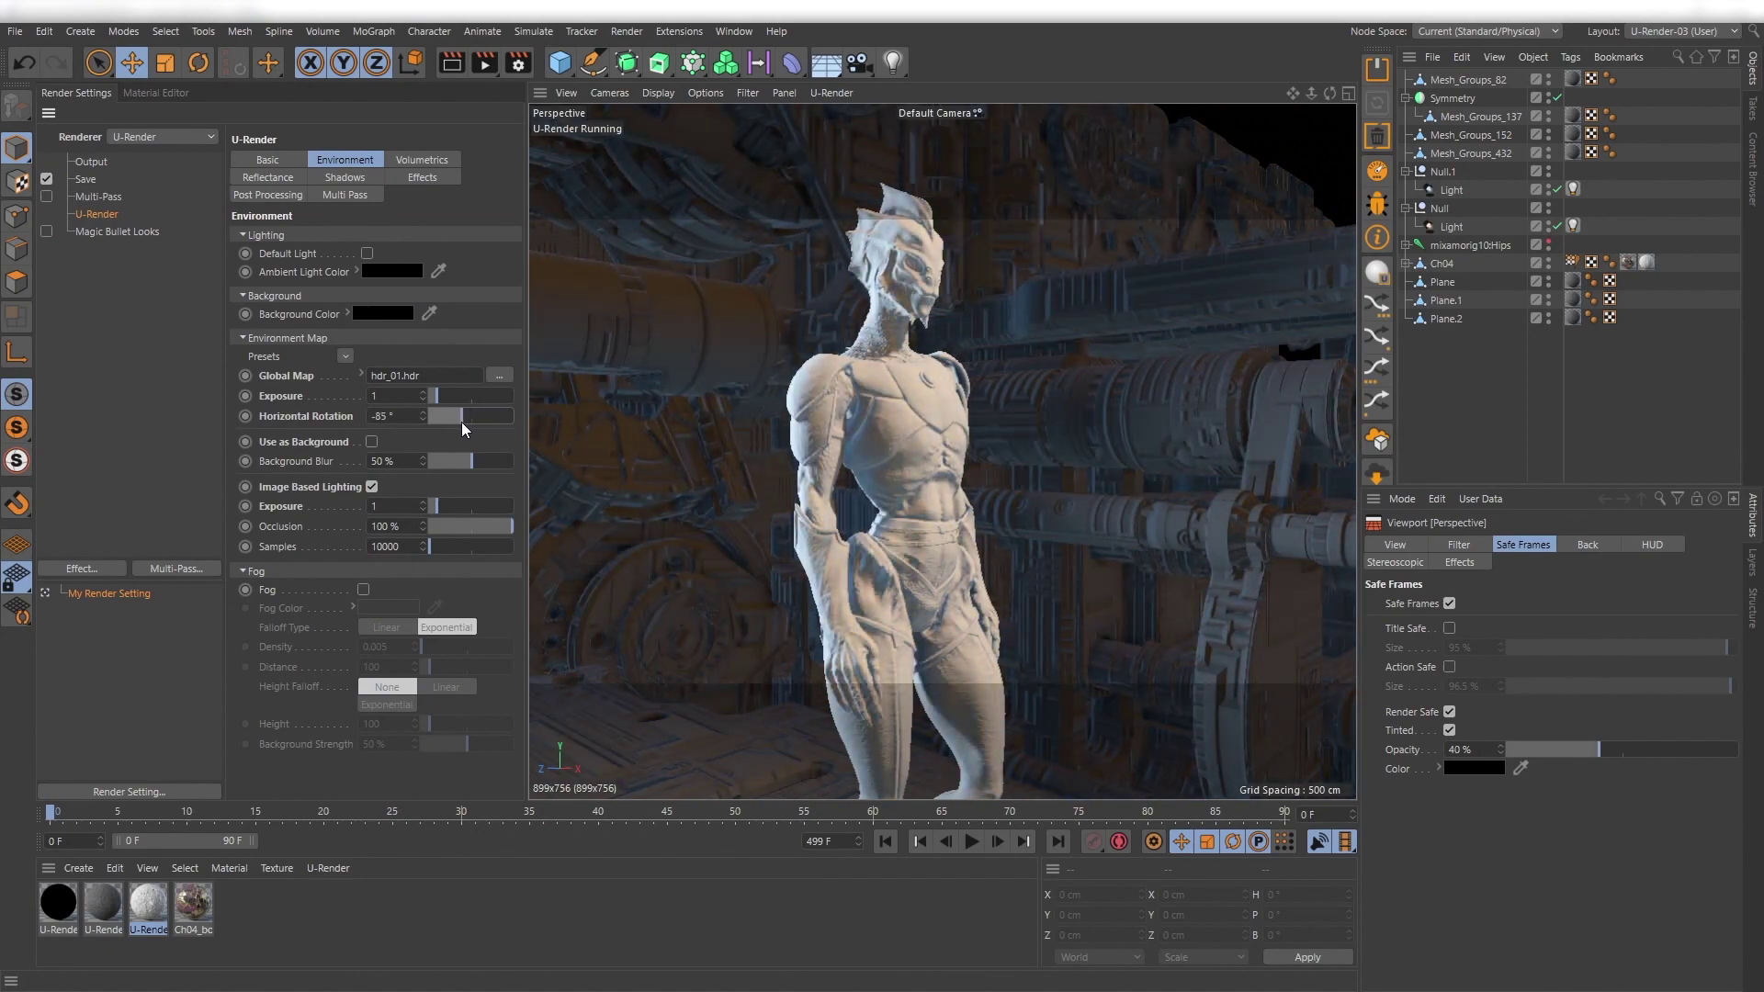
pyautogui.keyDown('alt'); pyautogui.moveTo(941, 446); pyautogui.dragTo(894, 481); pyautogui.keyUp('alt')
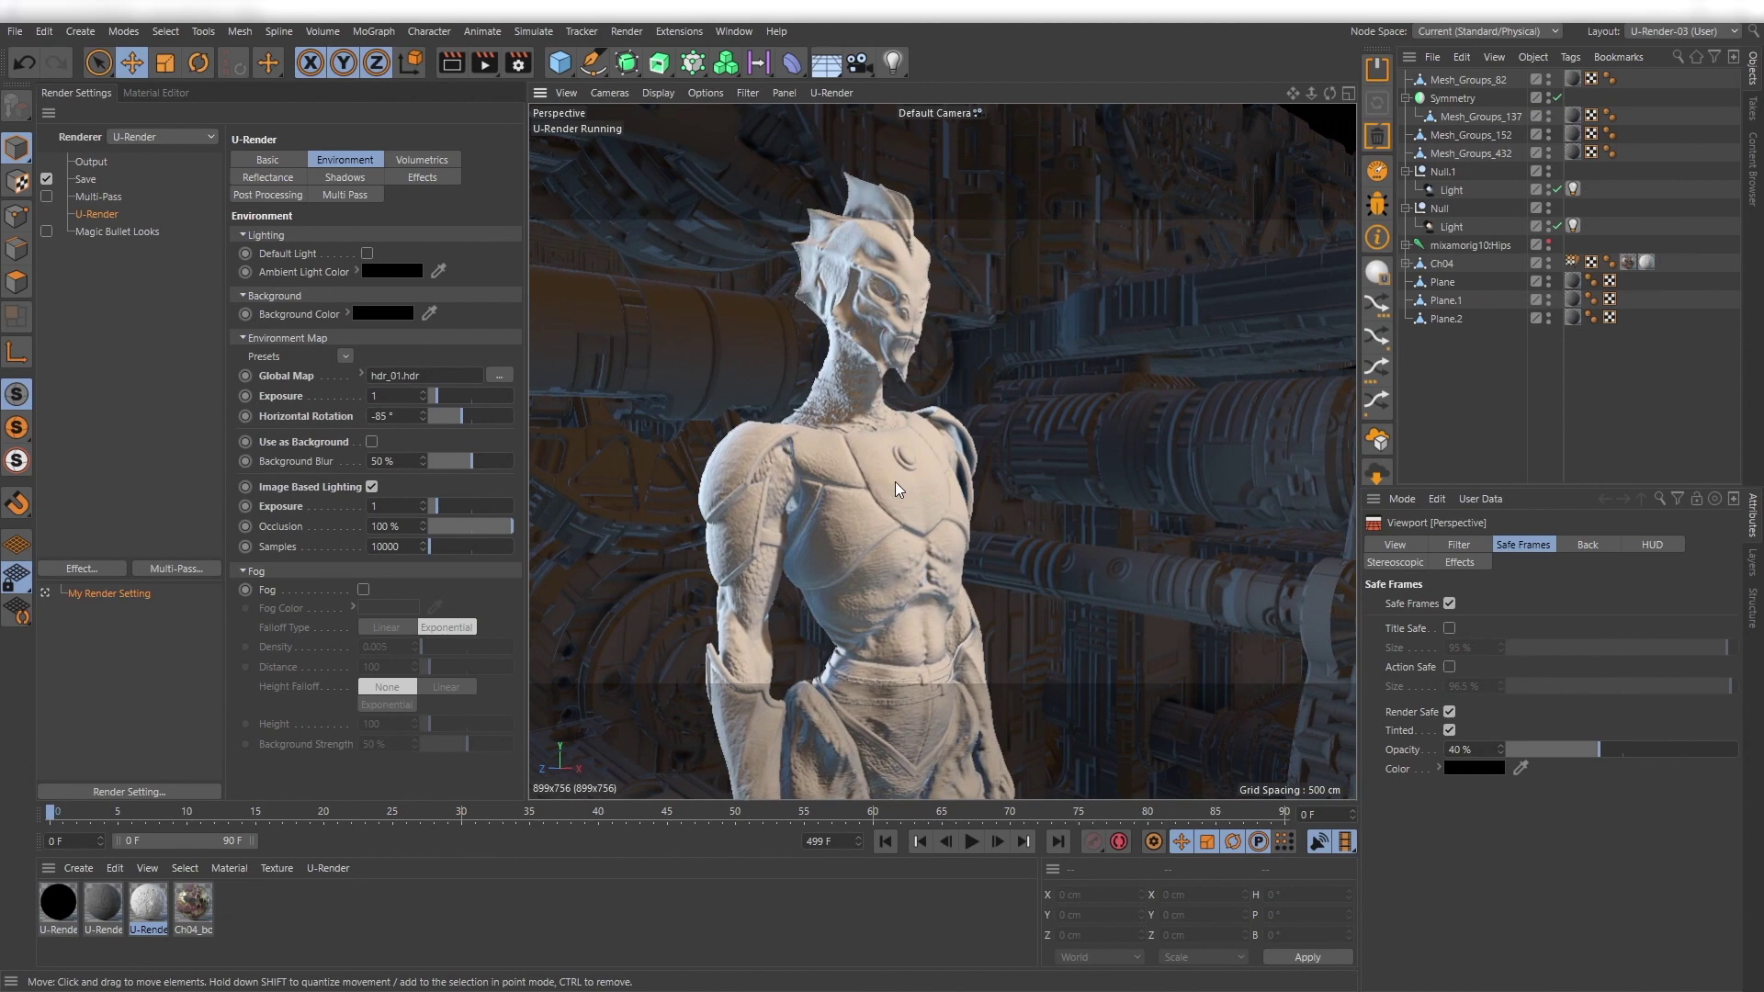
# Enable multi-frame sampling and render the character scene to the Picture Viewer.
pyautogui.click(267, 162)
pyautogui.click(374, 616)
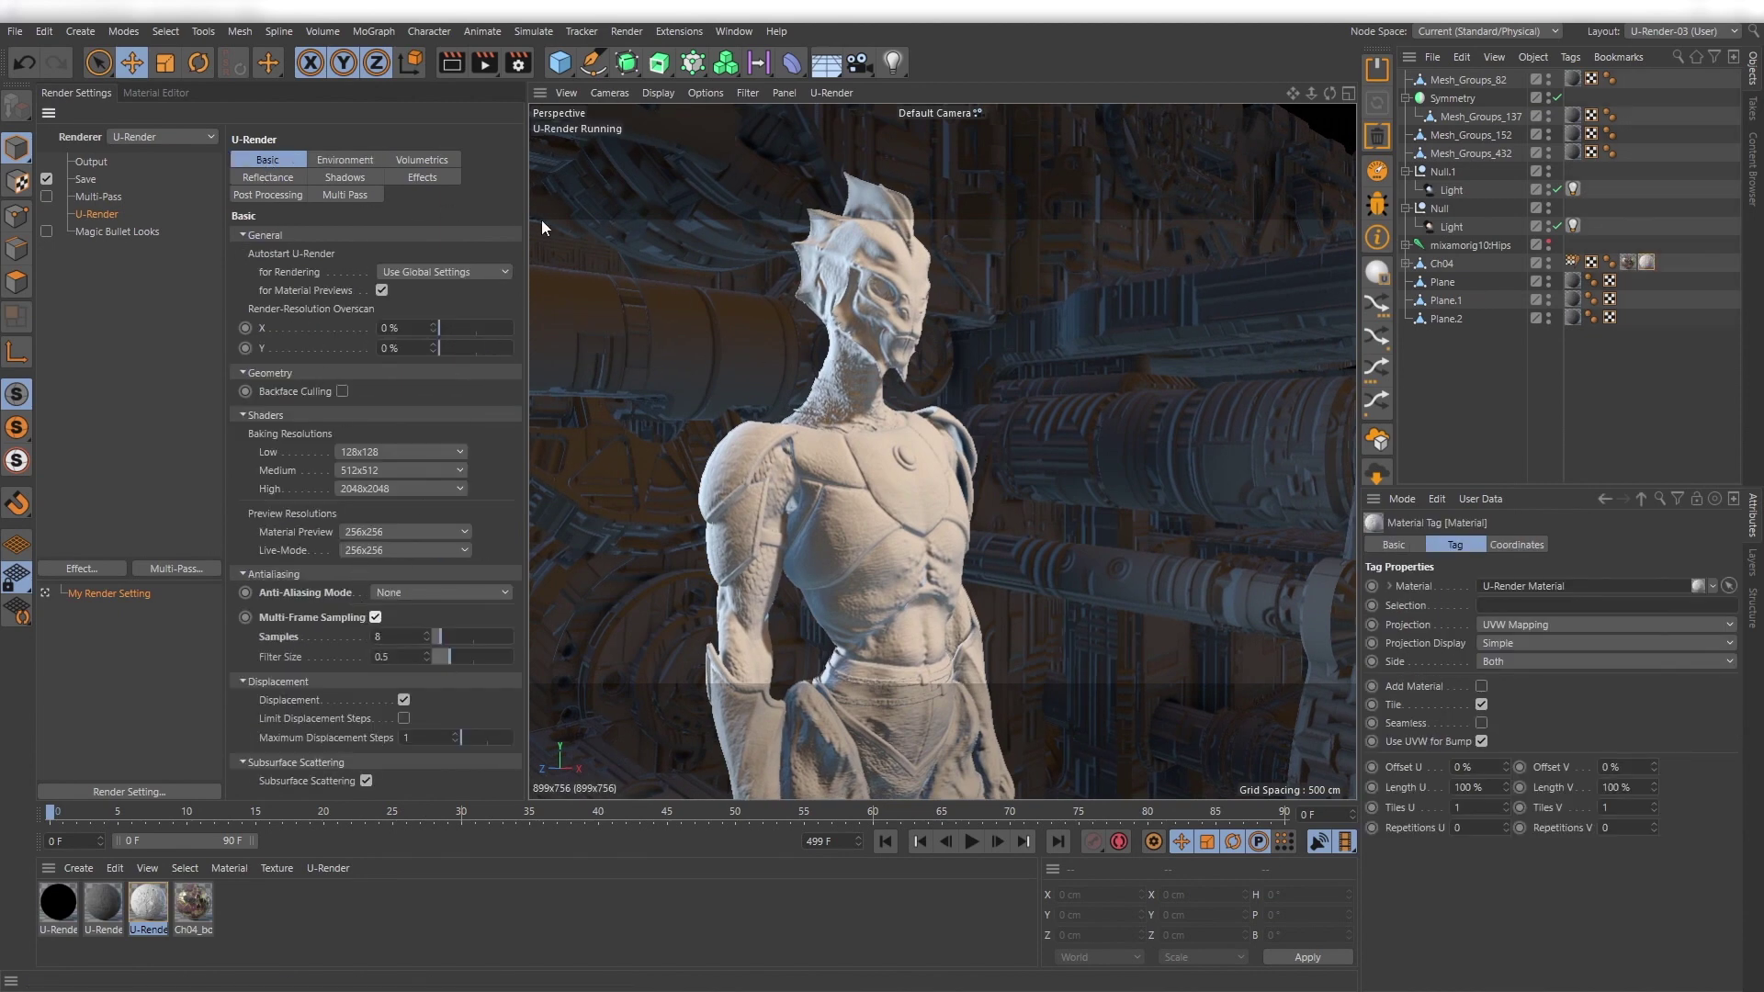
pyautogui.click(483, 70)
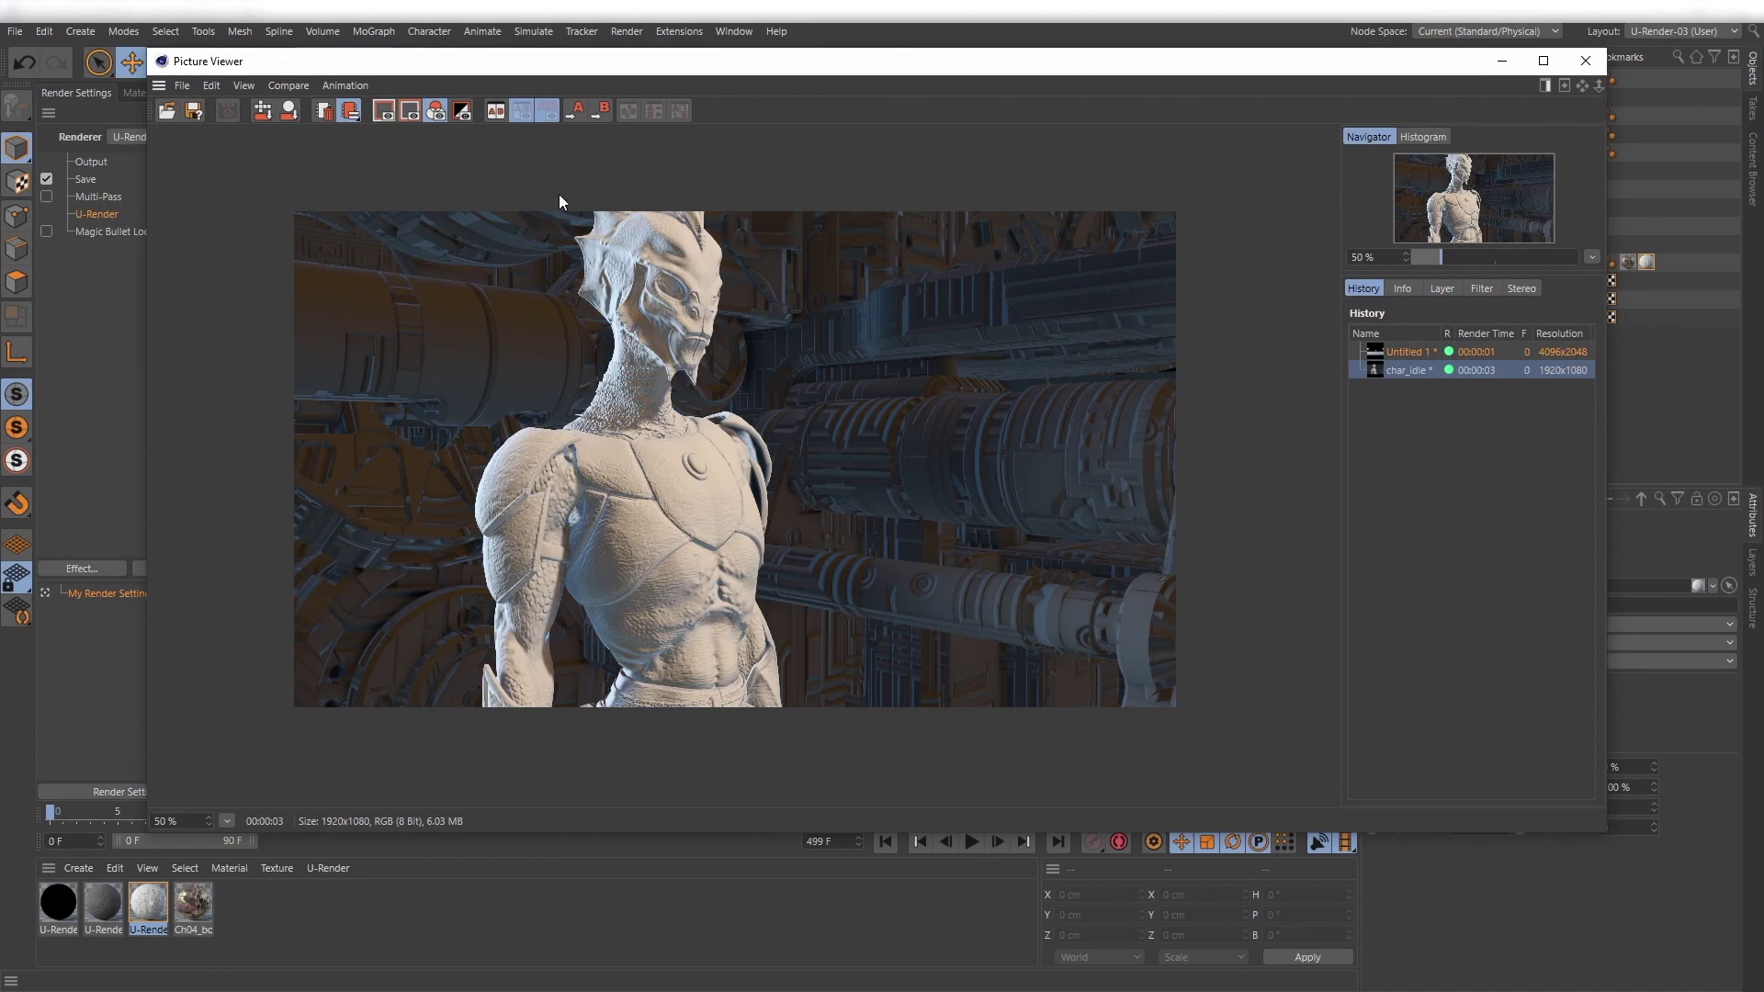
# Examine the HDR-lit character render up close and as a whole, and close the Picture Viewer.
pyautogui.scroll(2, 614, 366)
pyautogui.moveTo(588, 345); pyautogui.dragTo(658, 479)
pyautogui.scroll(-1, 660, 477)
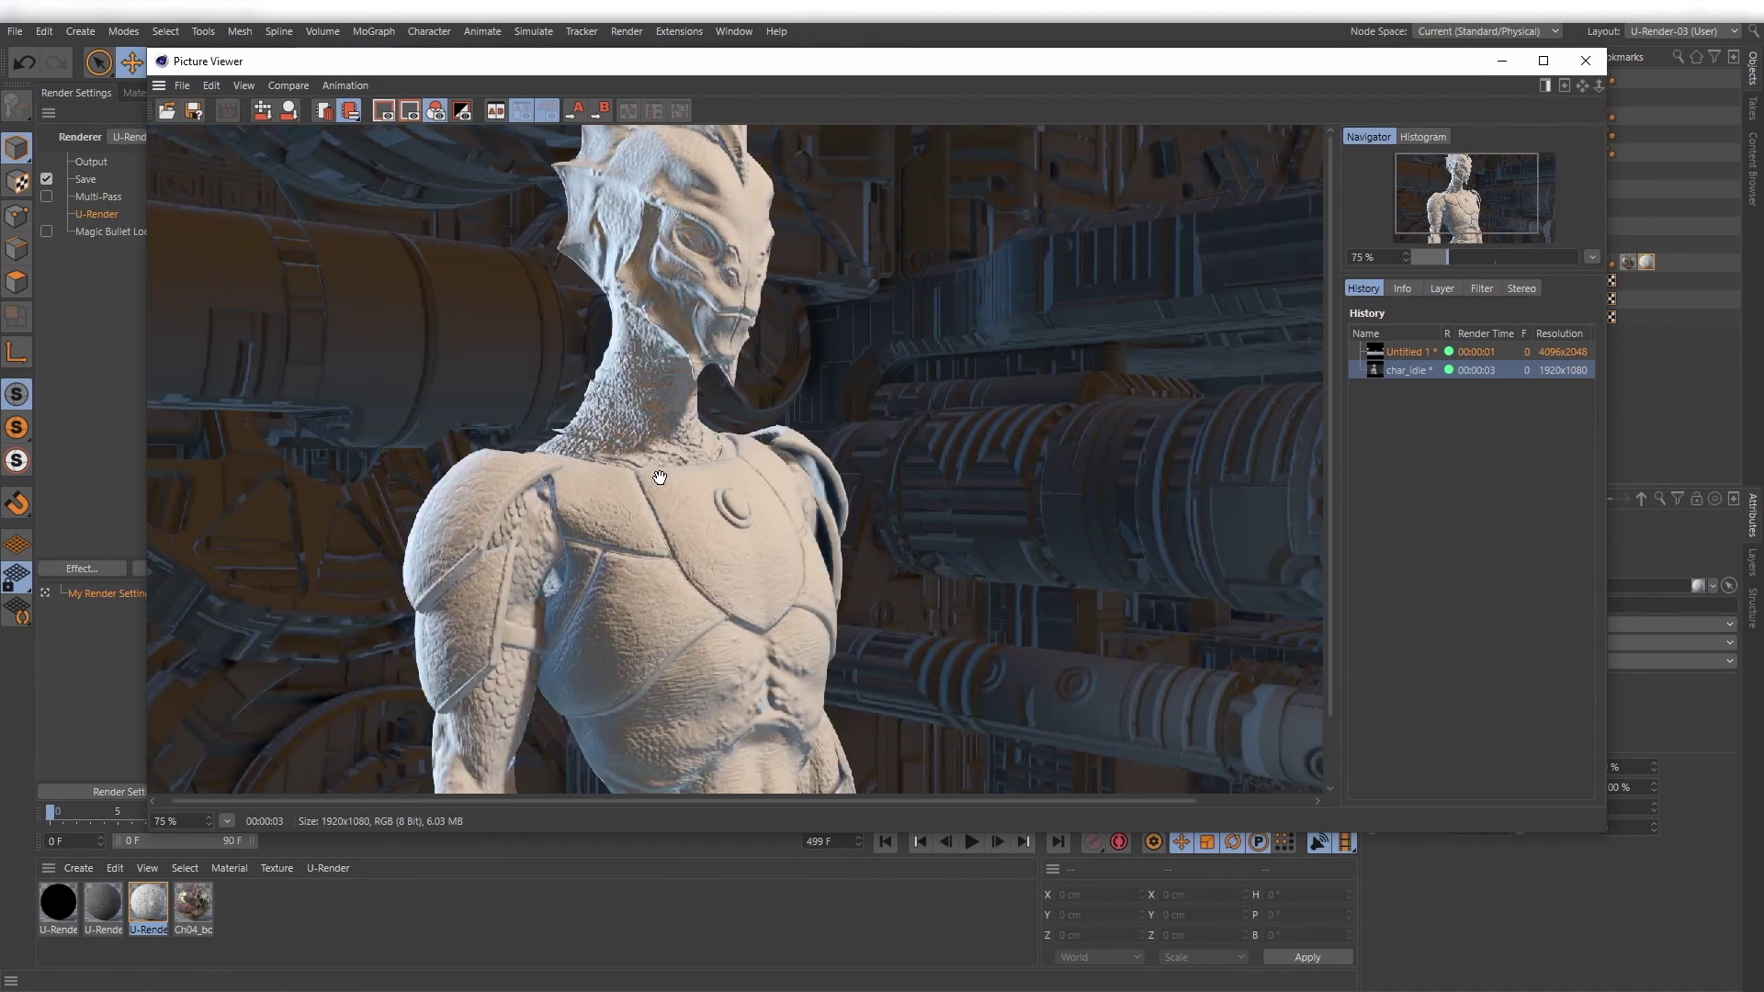
pyautogui.scroll(-2, 660, 478)
pyautogui.scroll(1, 660, 478)
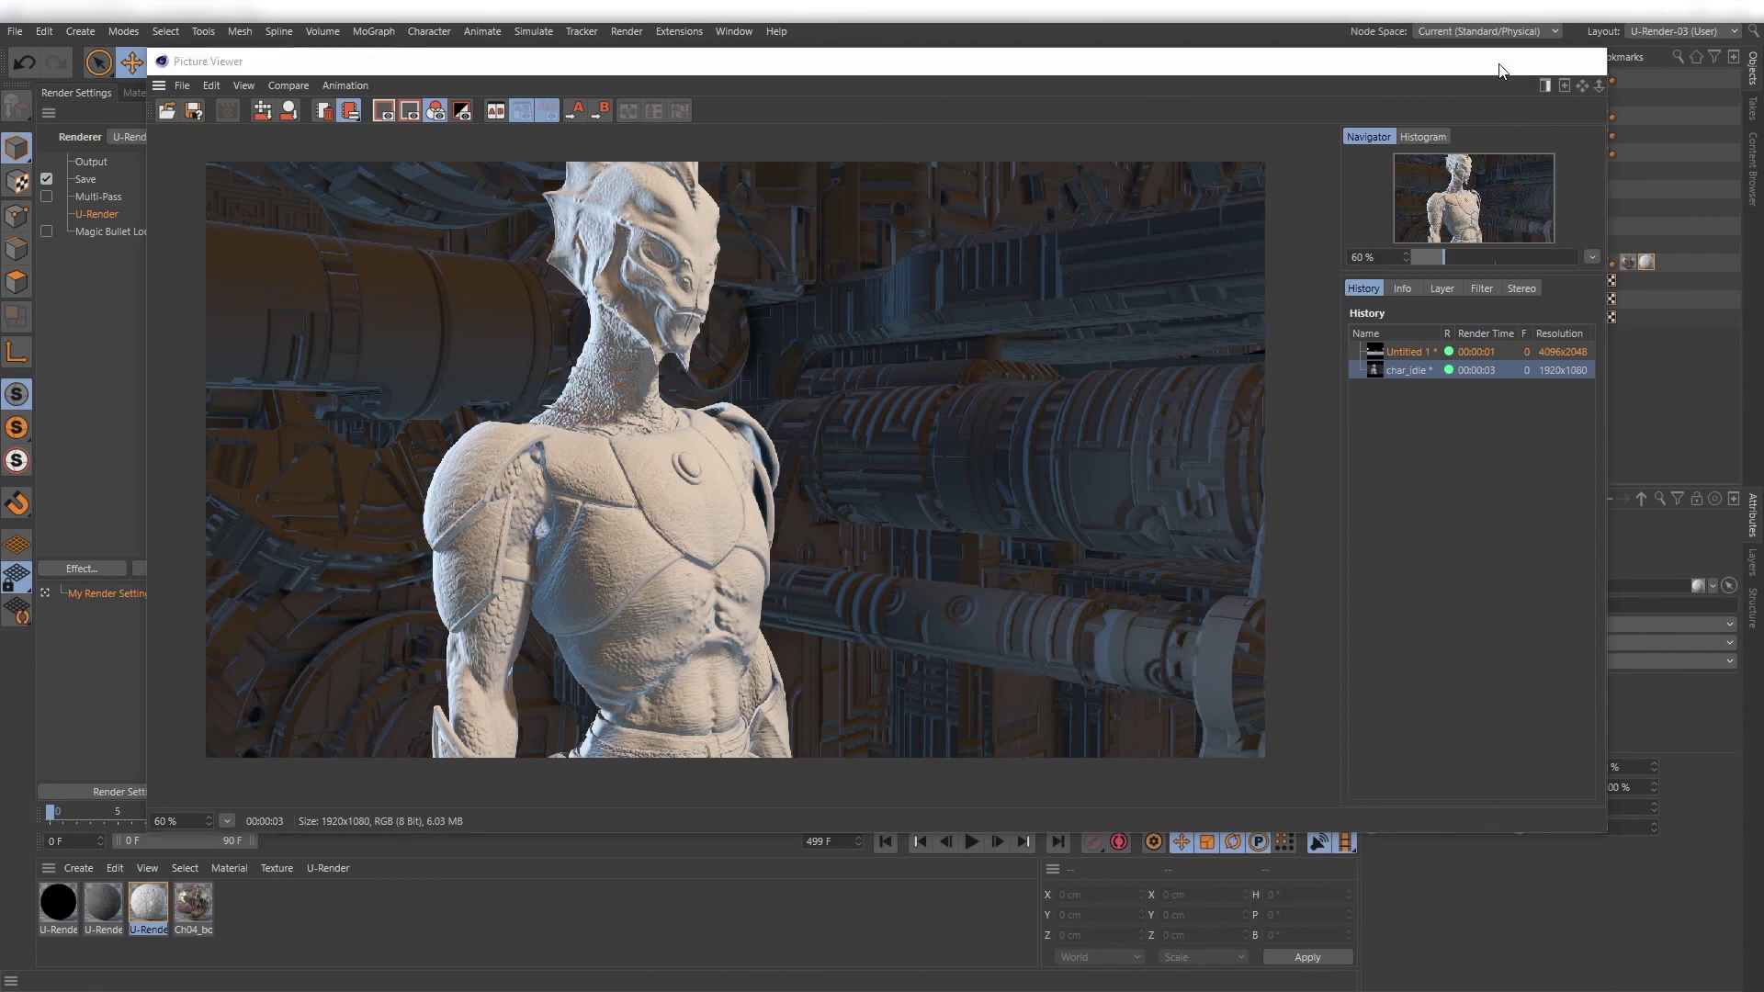
pyautogui.click(1501, 64)
# Switch back to the HDR light-studio project and start U-Render in its camera view.
pyautogui.press('v')
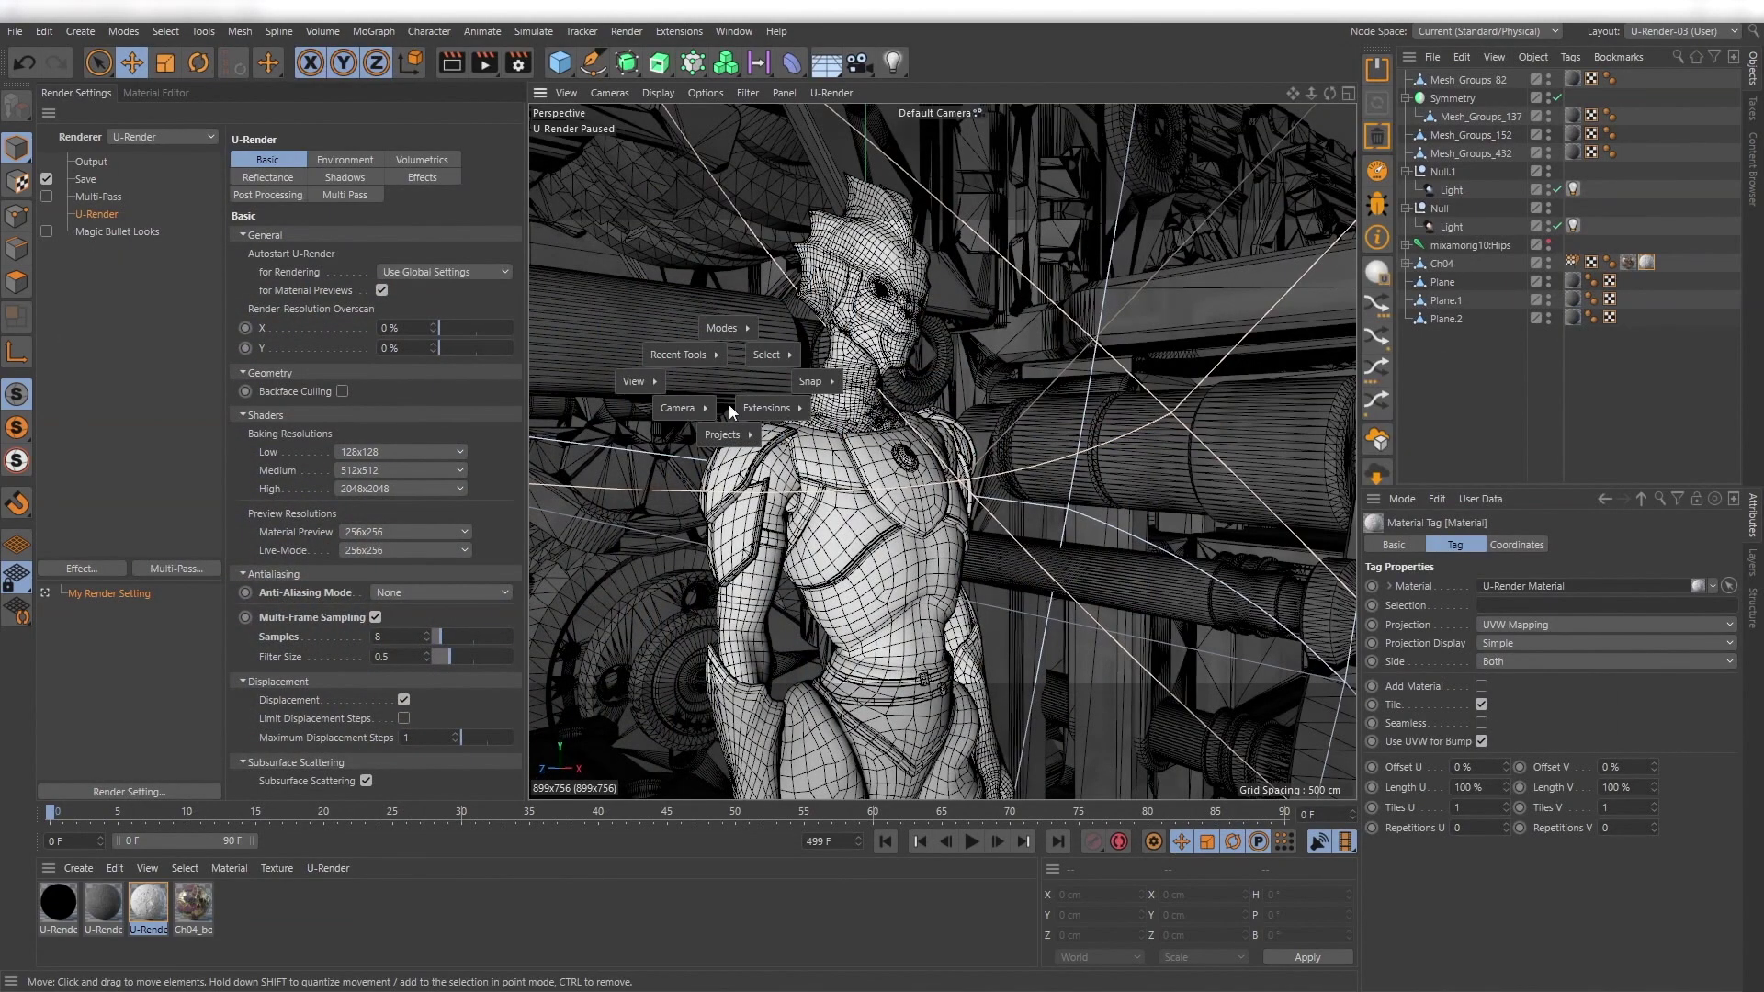
pyautogui.click(730, 476)
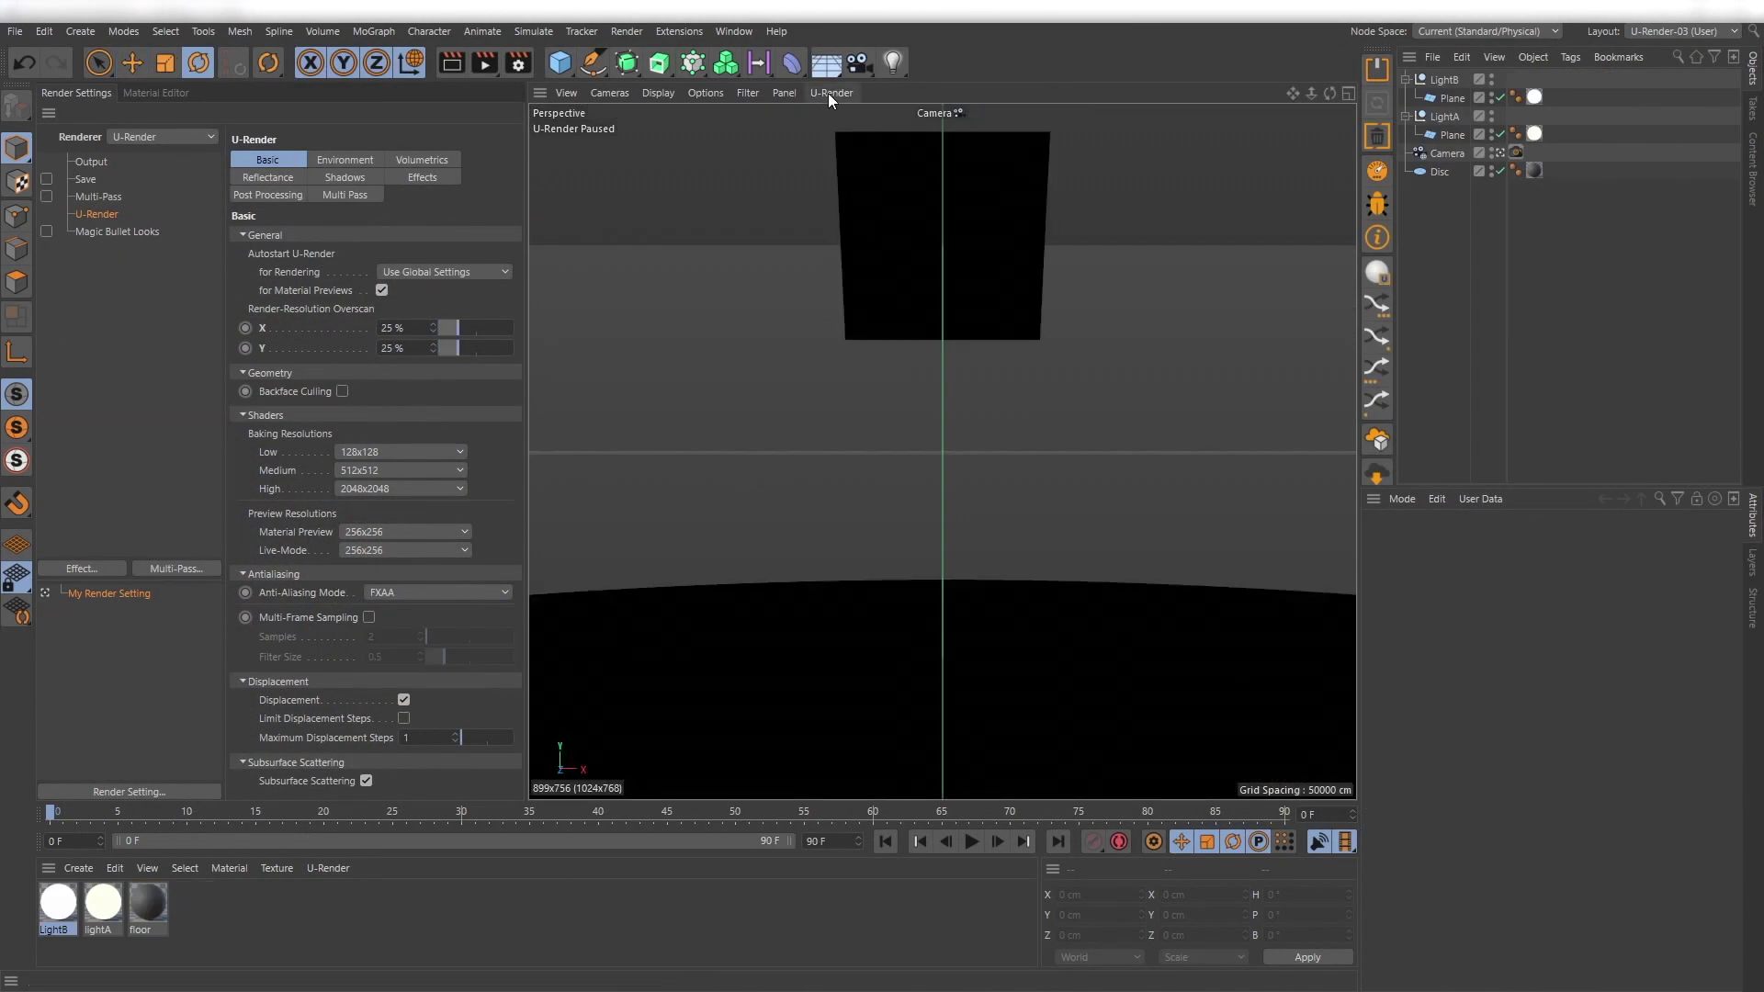
pyautogui.click(831, 92)
pyautogui.click(837, 143)
# Arrange the viewport as two side-by-side views and widen the viewport area.
pyautogui.click(785, 92)
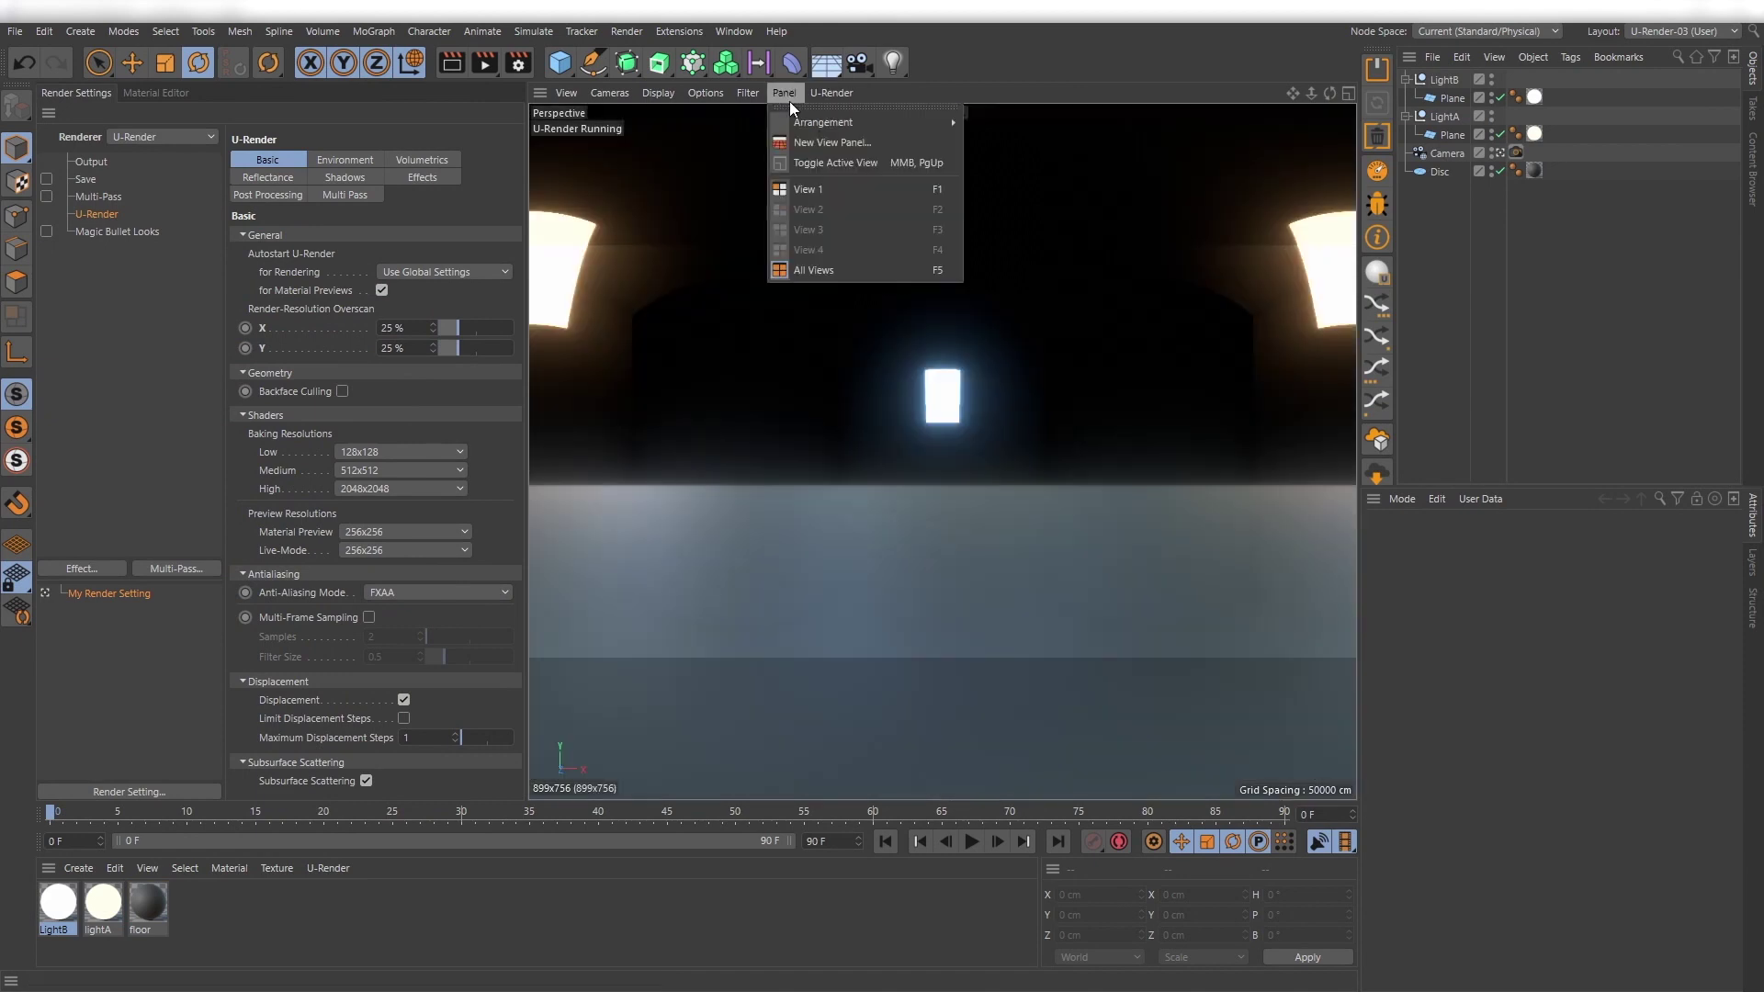
pyautogui.moveTo(809, 121)
pyautogui.click(1006, 175)
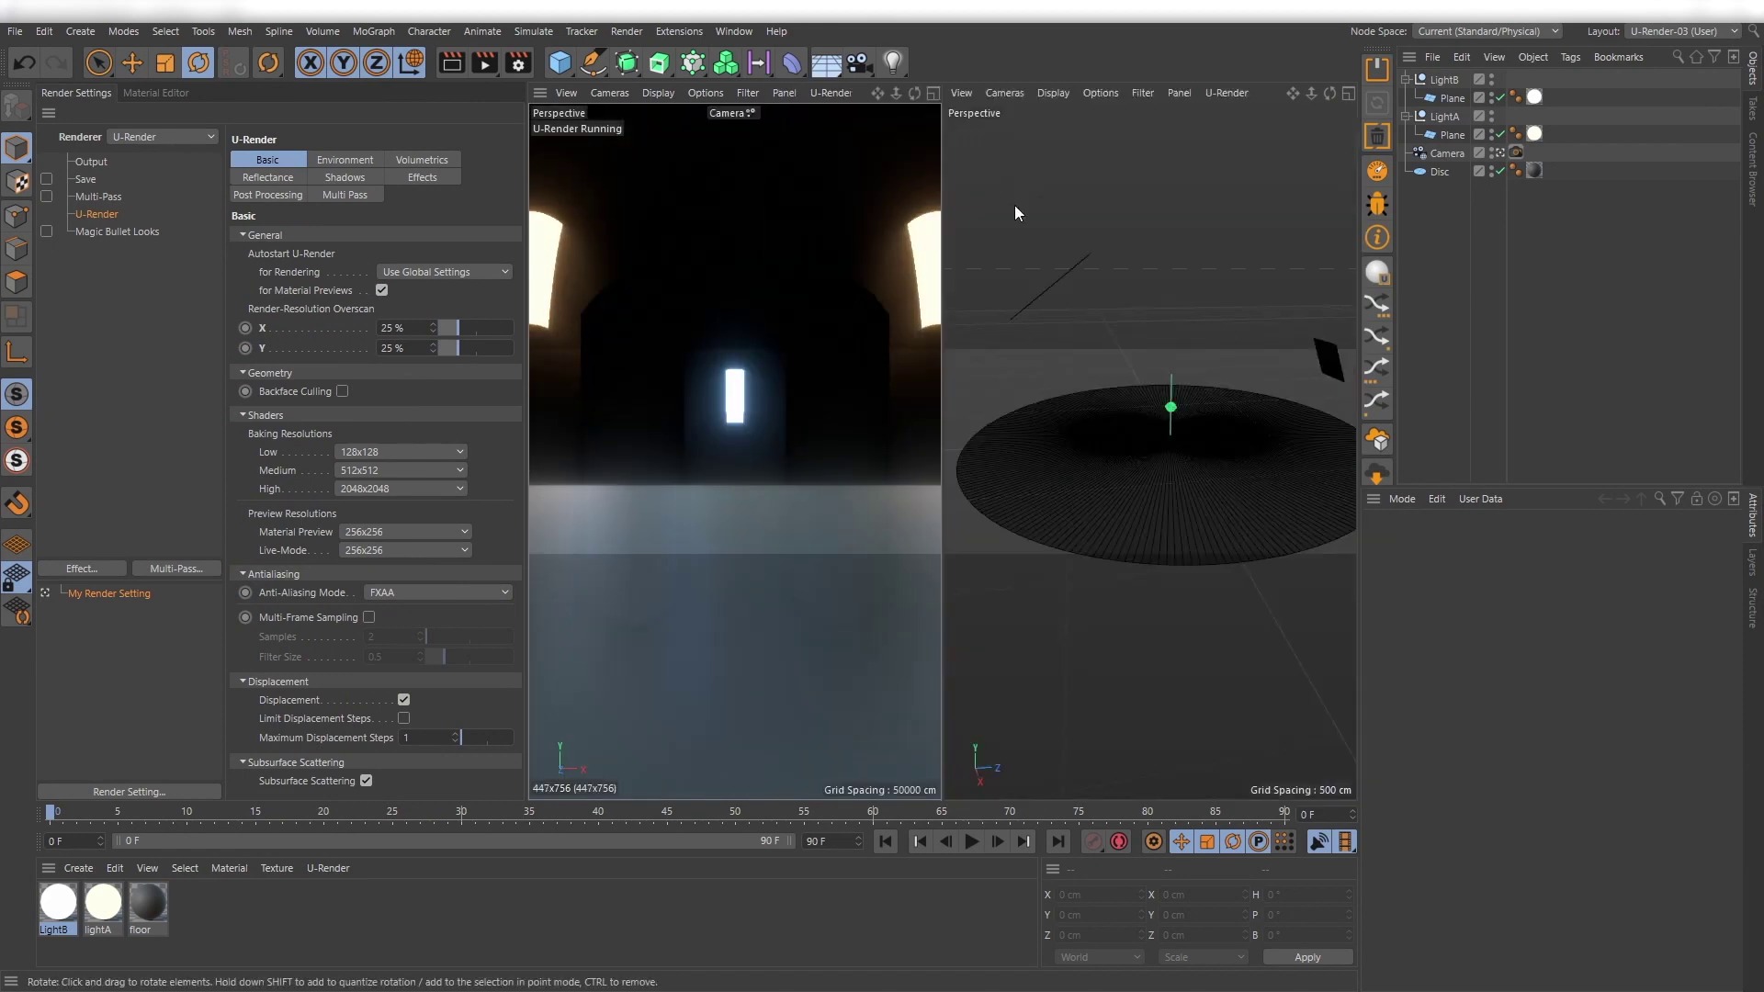
pyautogui.moveTo(1360, 544); pyautogui.dragTo(1516, 544)
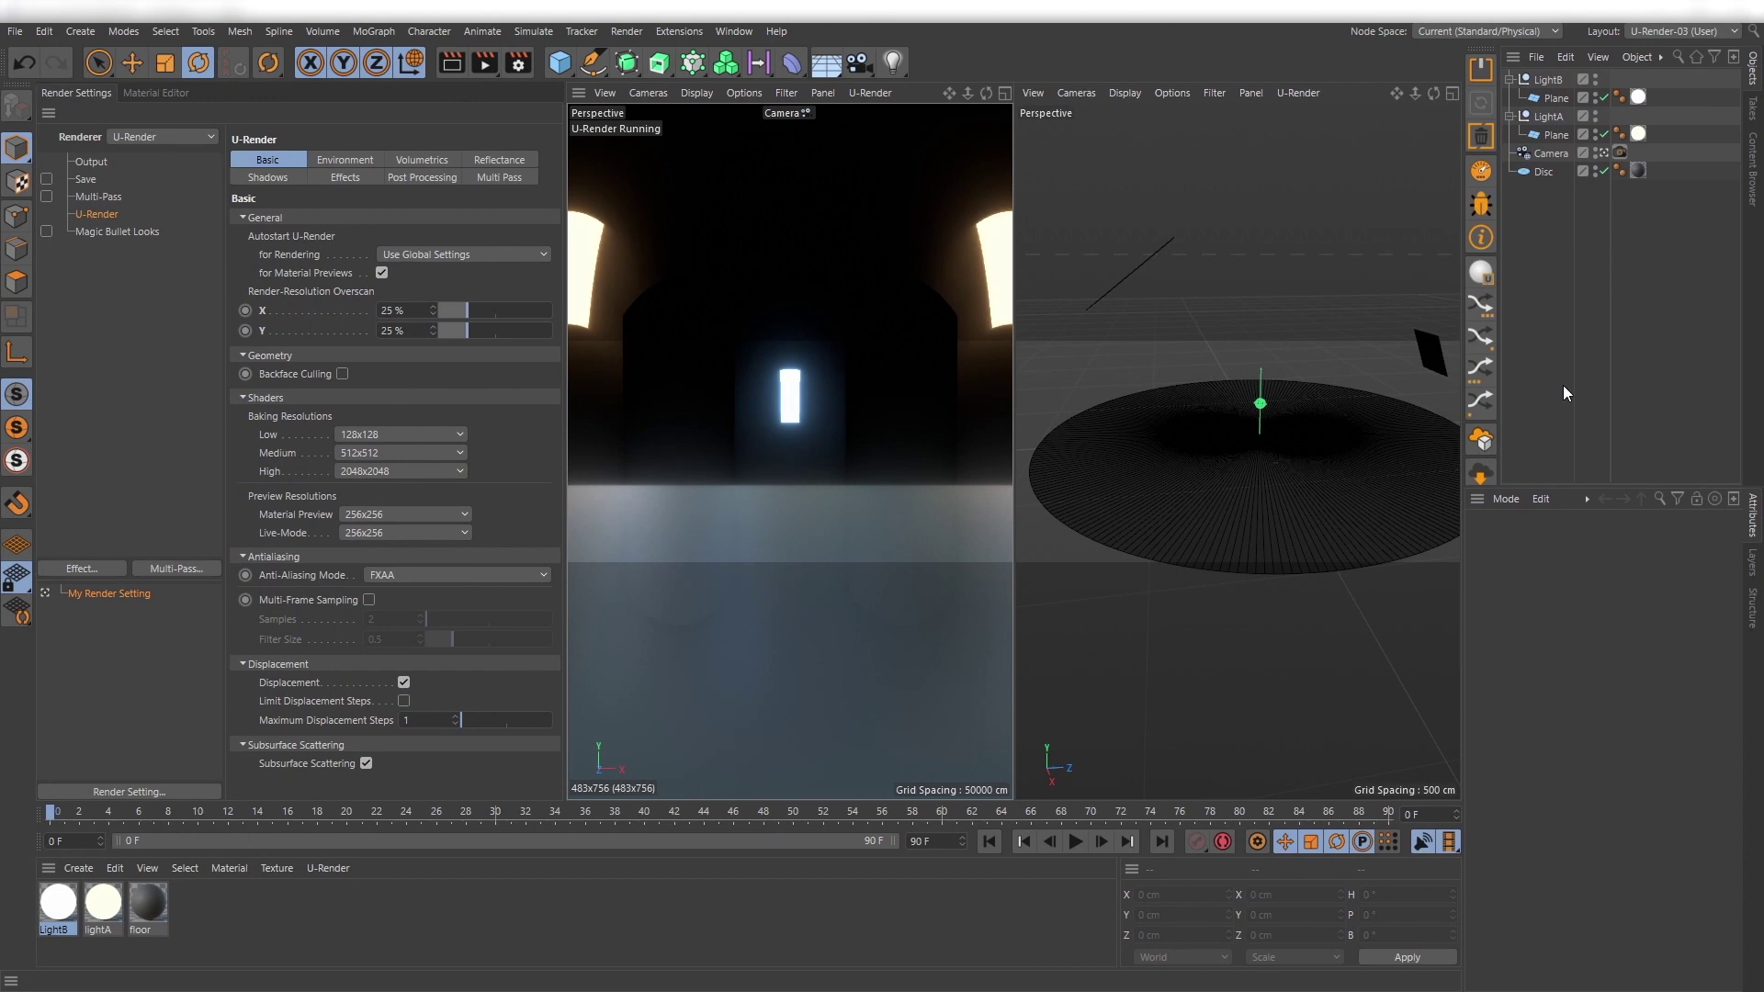
# Add a sphere primitive to the scene and set its type to Hemisphere.
pyautogui.click(562, 63)
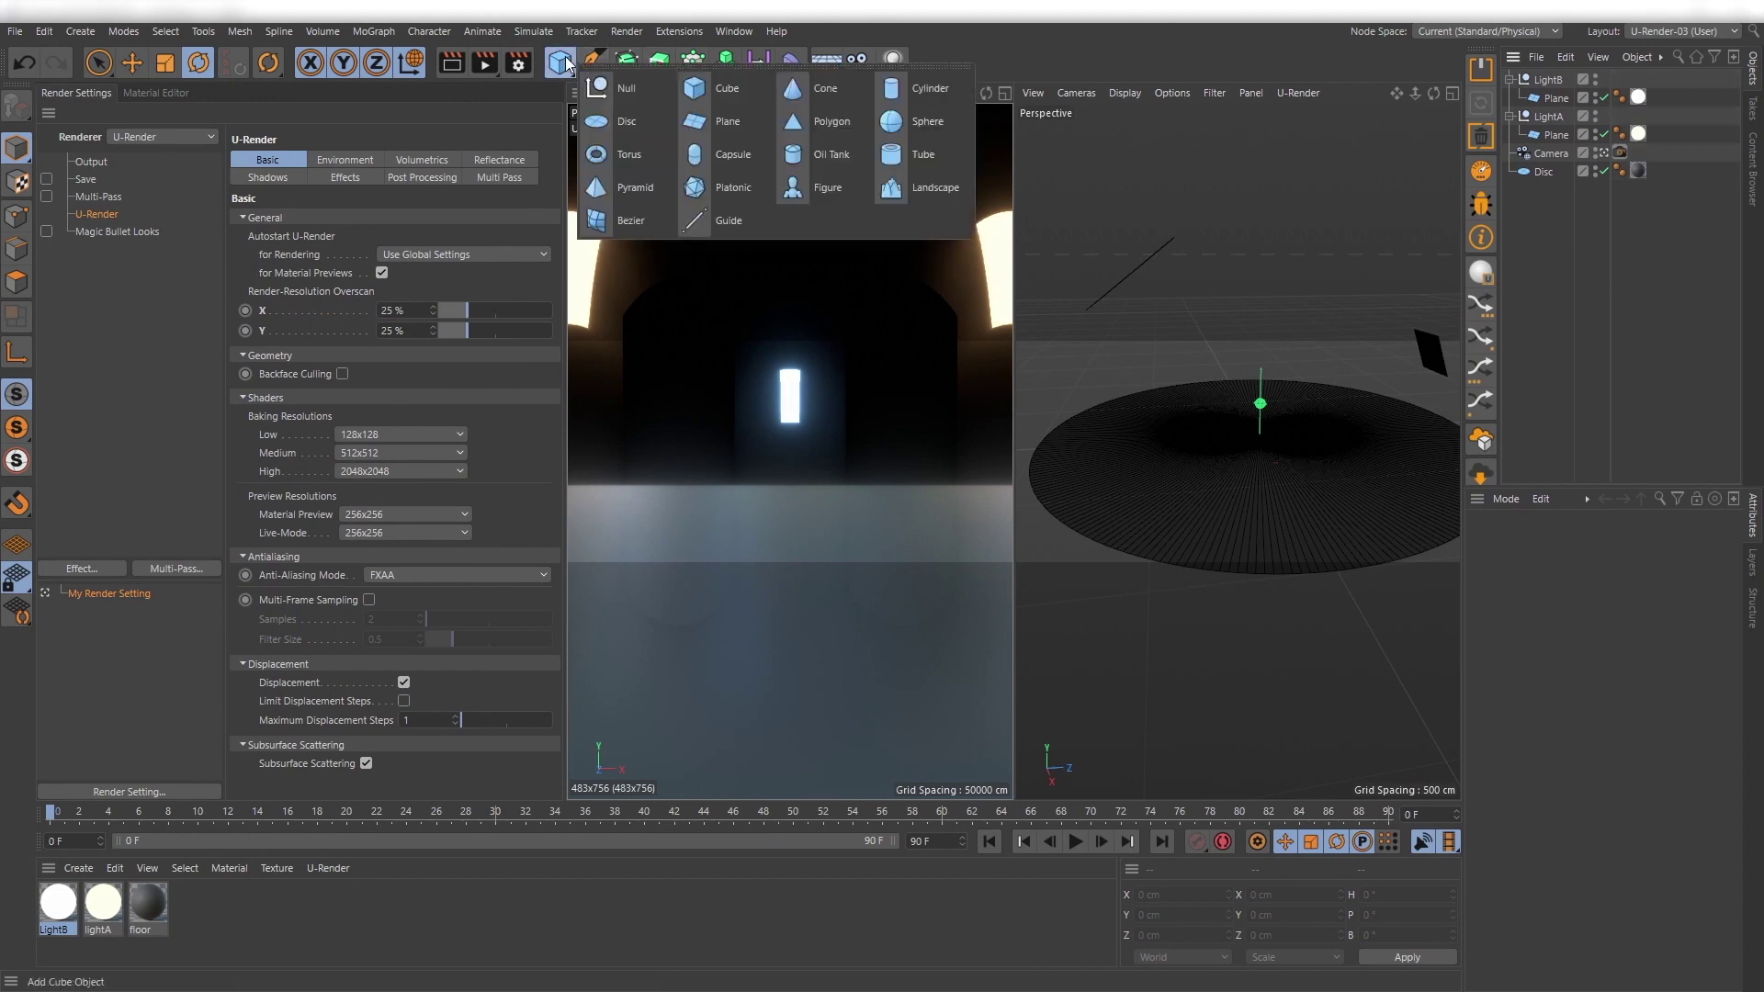
pyautogui.click(928, 124)
pyautogui.click(1599, 627)
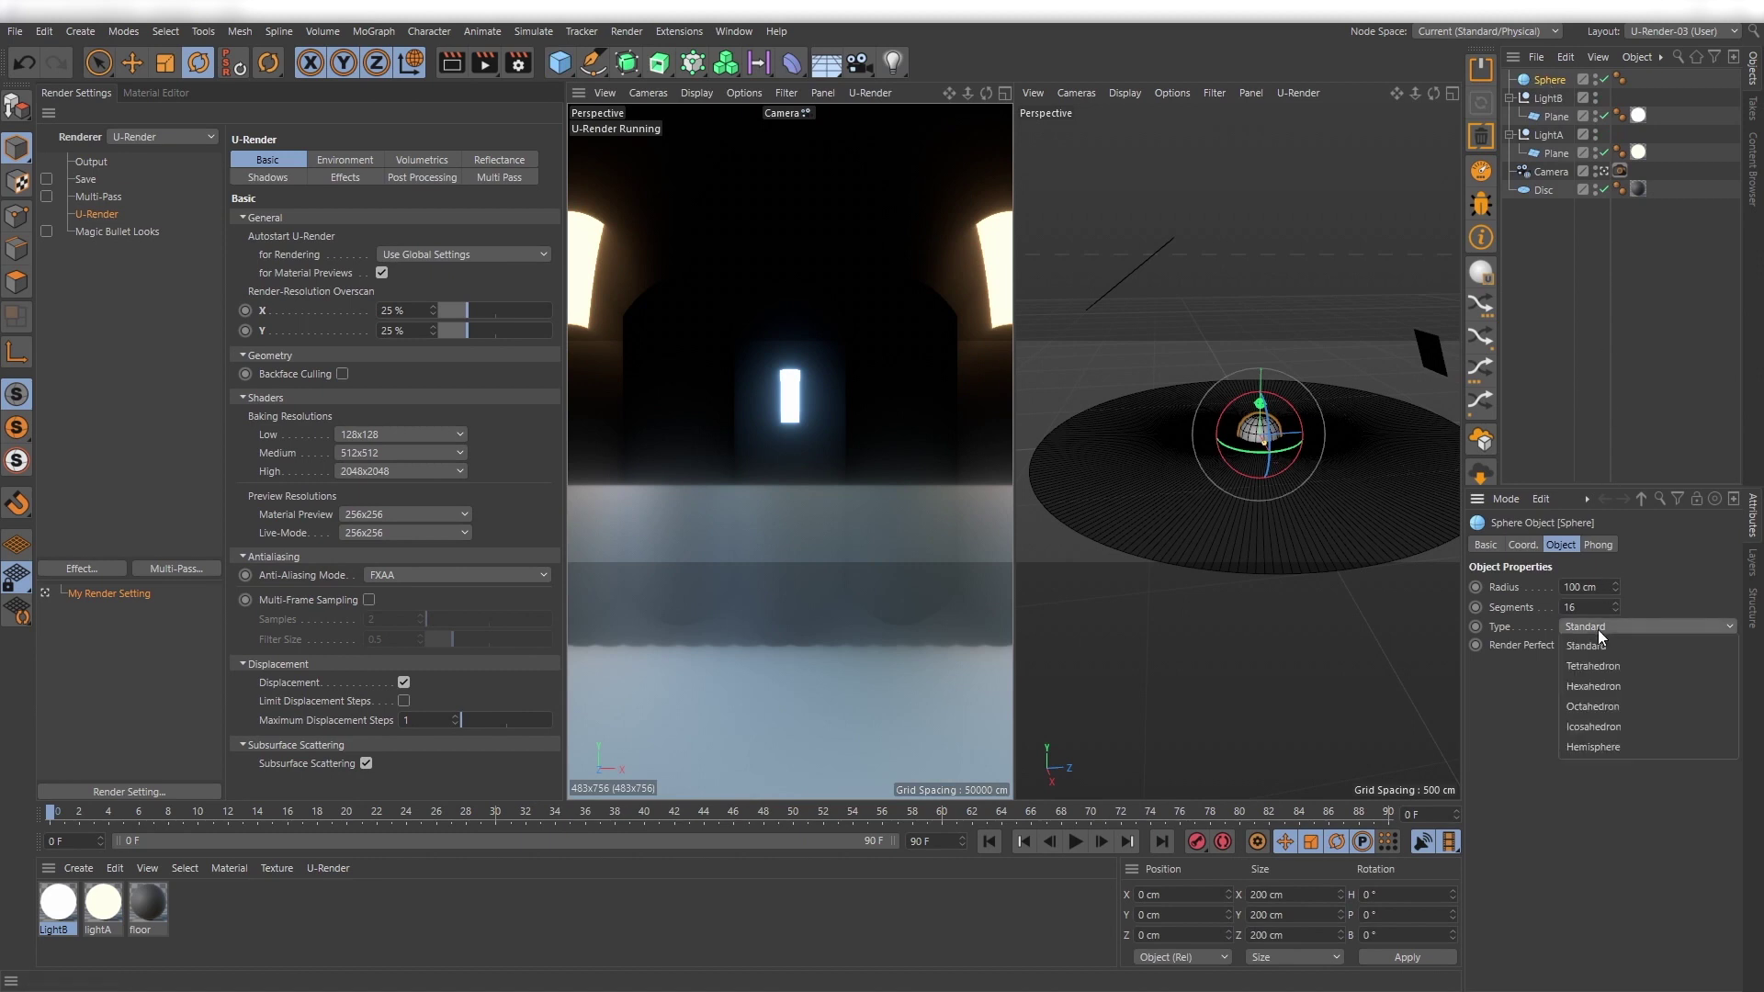
pyautogui.click(1596, 746)
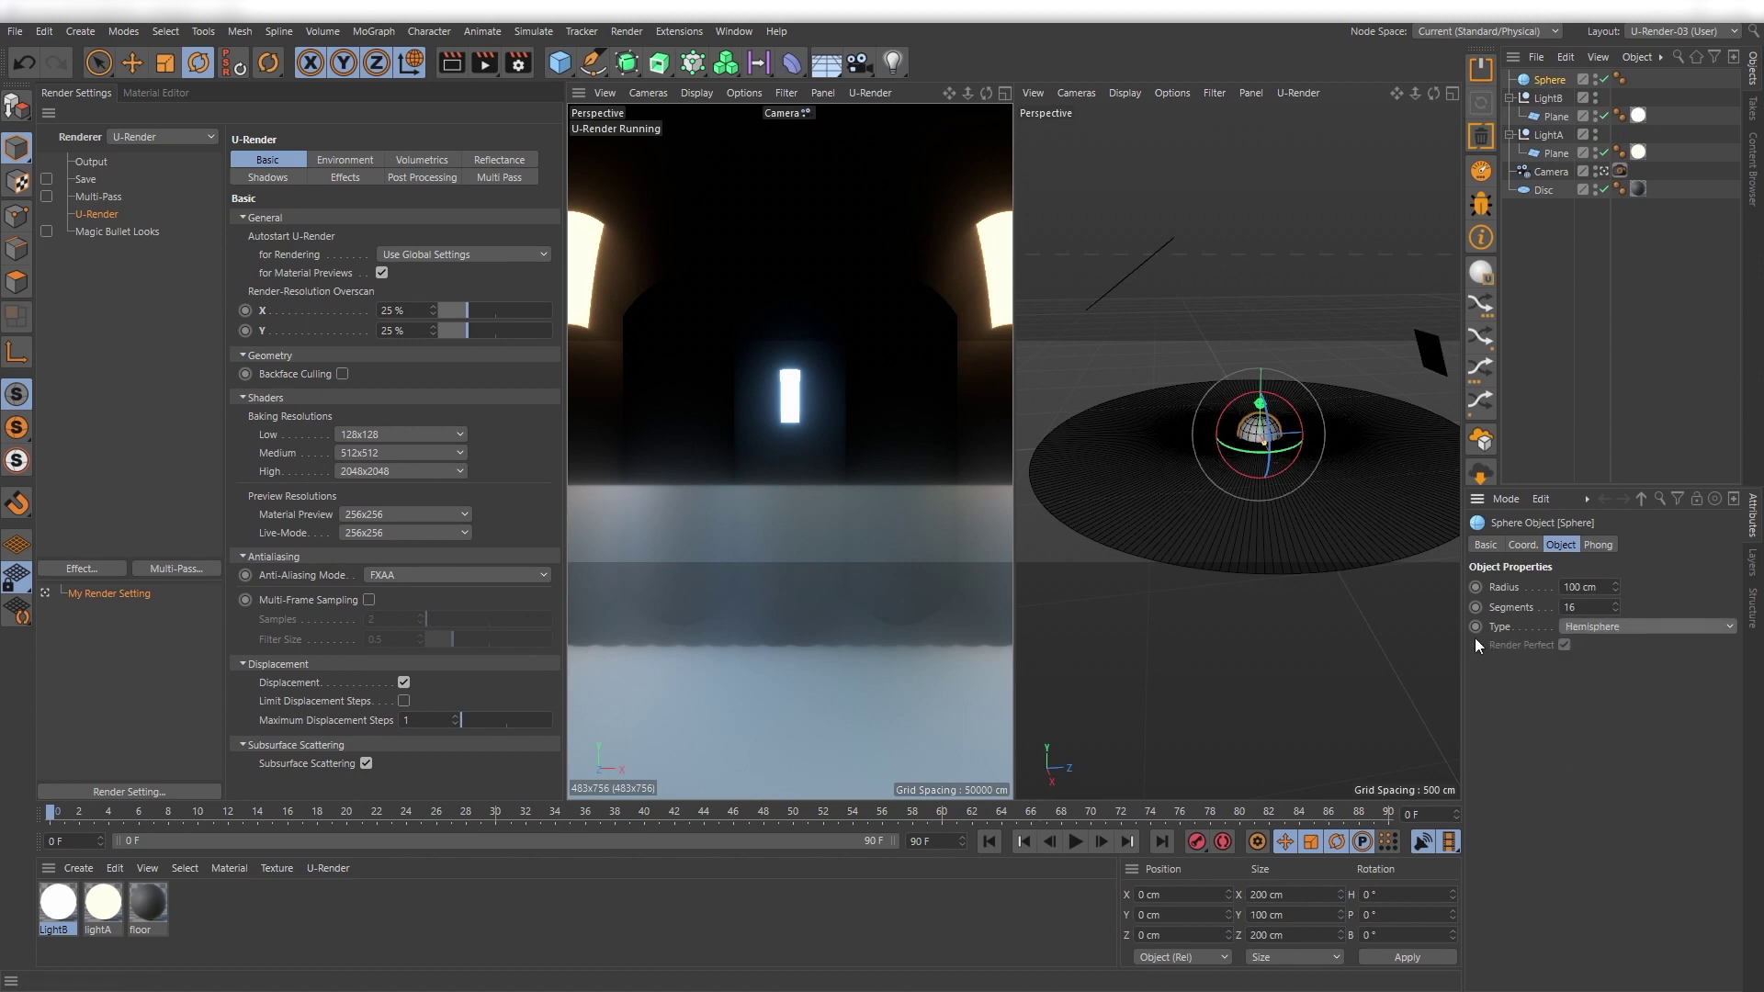
# Scale the hemisphere up to a radius of about 1016 cm and set its segments to 256.
pyautogui.press('t')
pyautogui.moveTo(1159, 601); pyautogui.dragTo(1462, 786)
pyautogui.click(1550, 80)
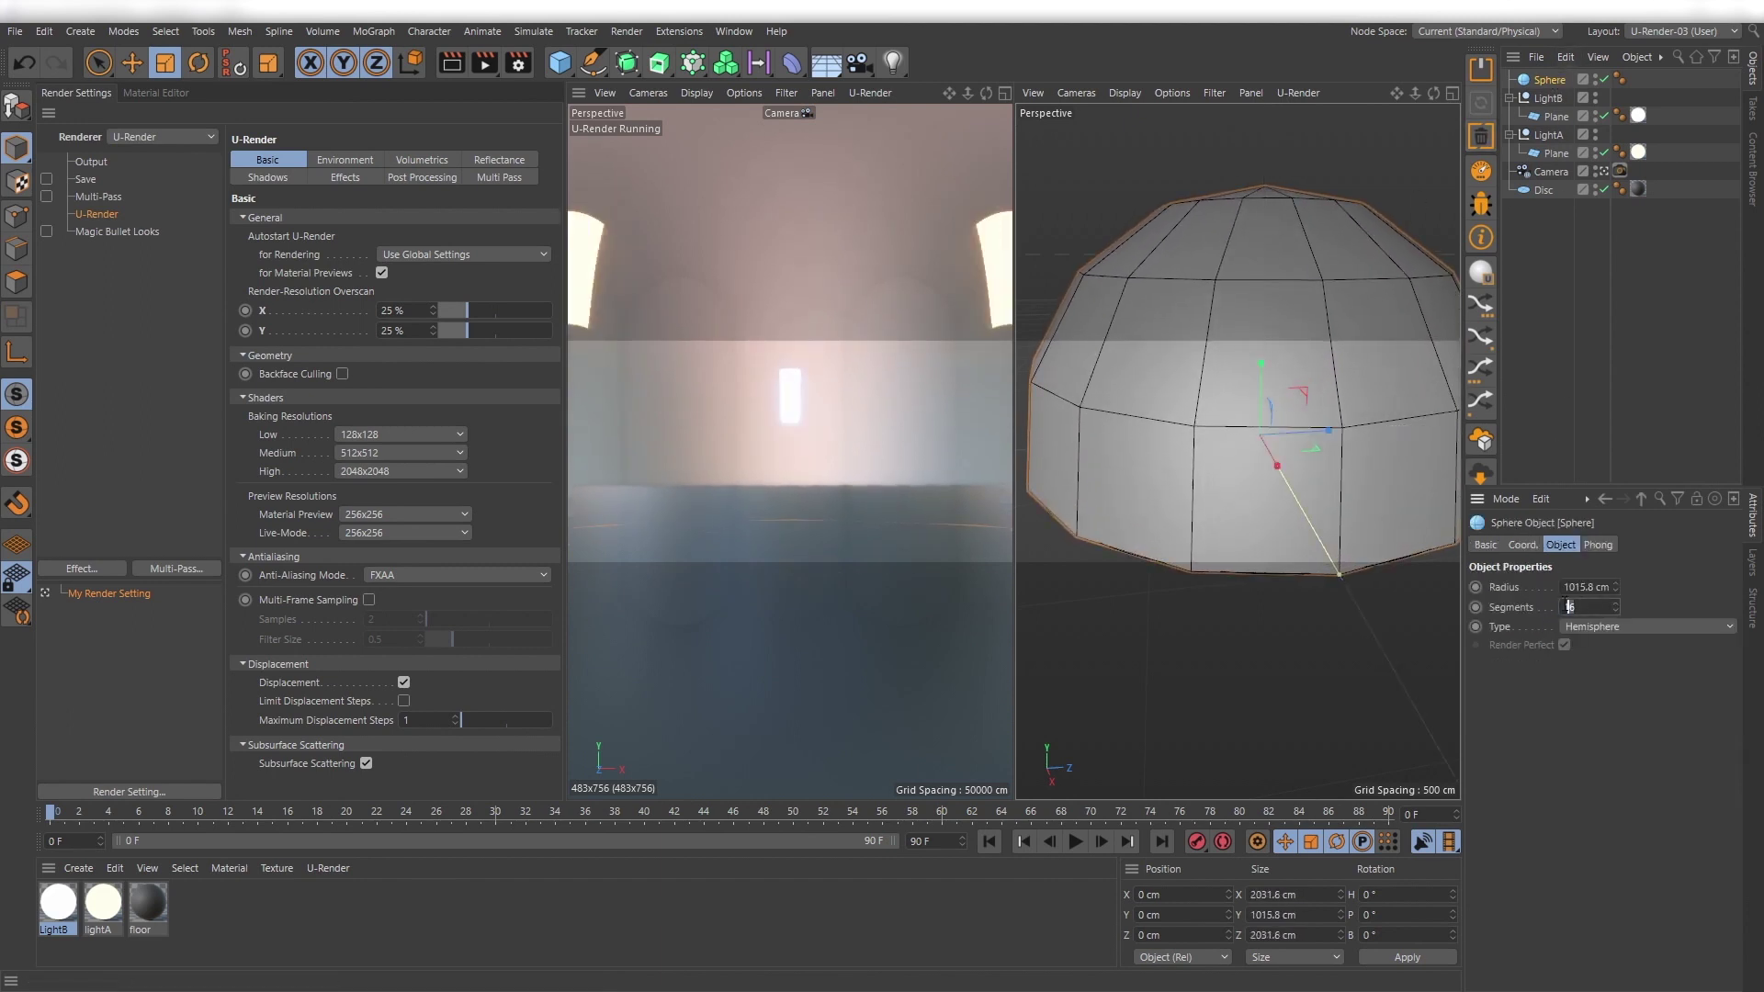
pyautogui.write('256')
pyautogui.press('Return')
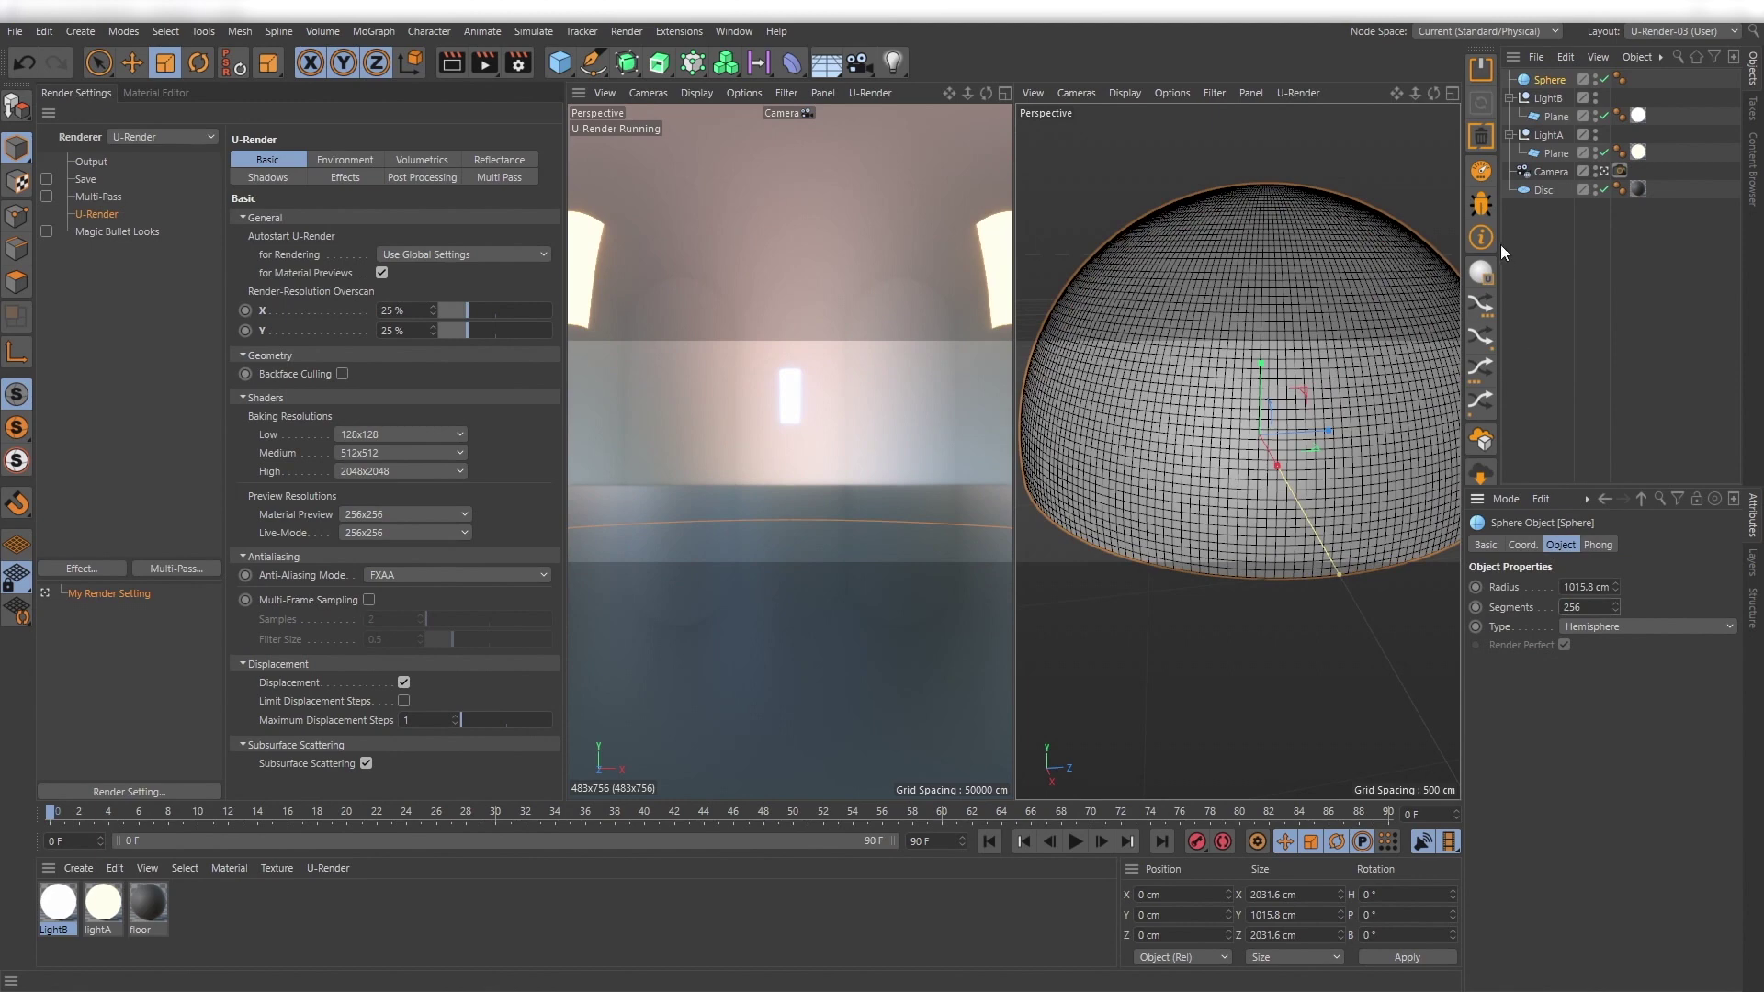
# Create a U-Render material named sphere and apply it to the hemisphere.
pyautogui.click(1481, 274)
pyautogui.doubleClick(55, 895)
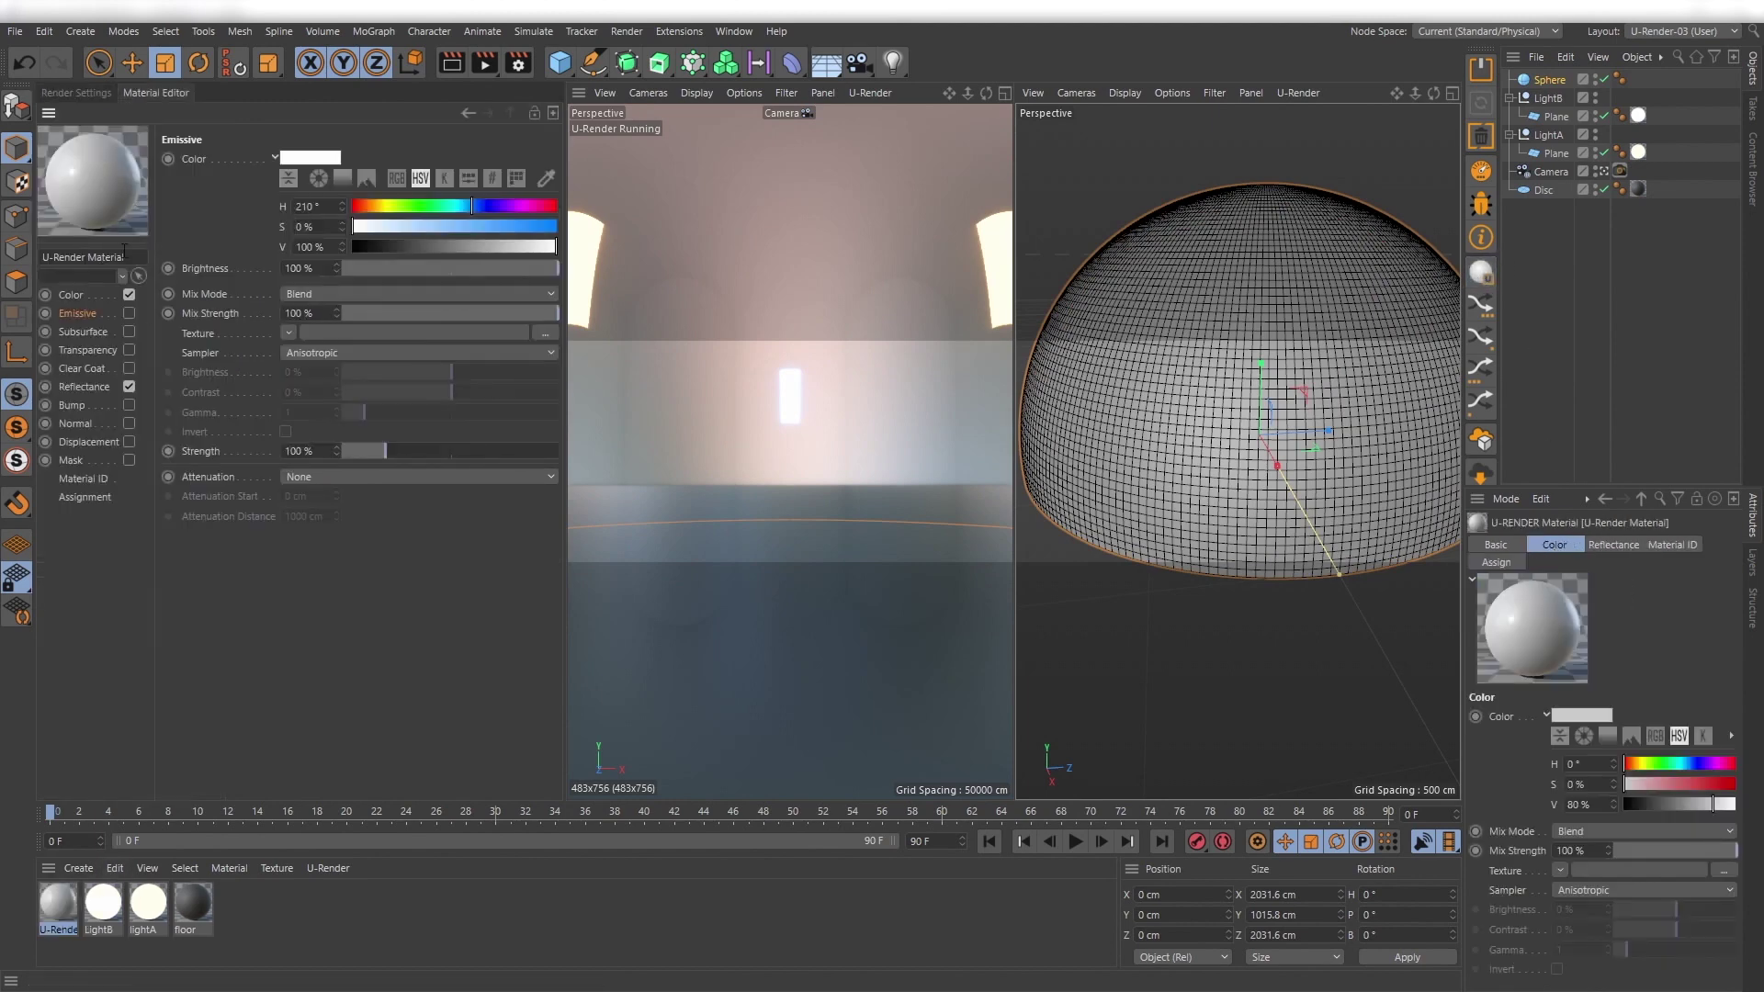
pyautogui.write('sphere')
pyautogui.moveTo(442, 734); pyautogui.dragTo(1552, 80)
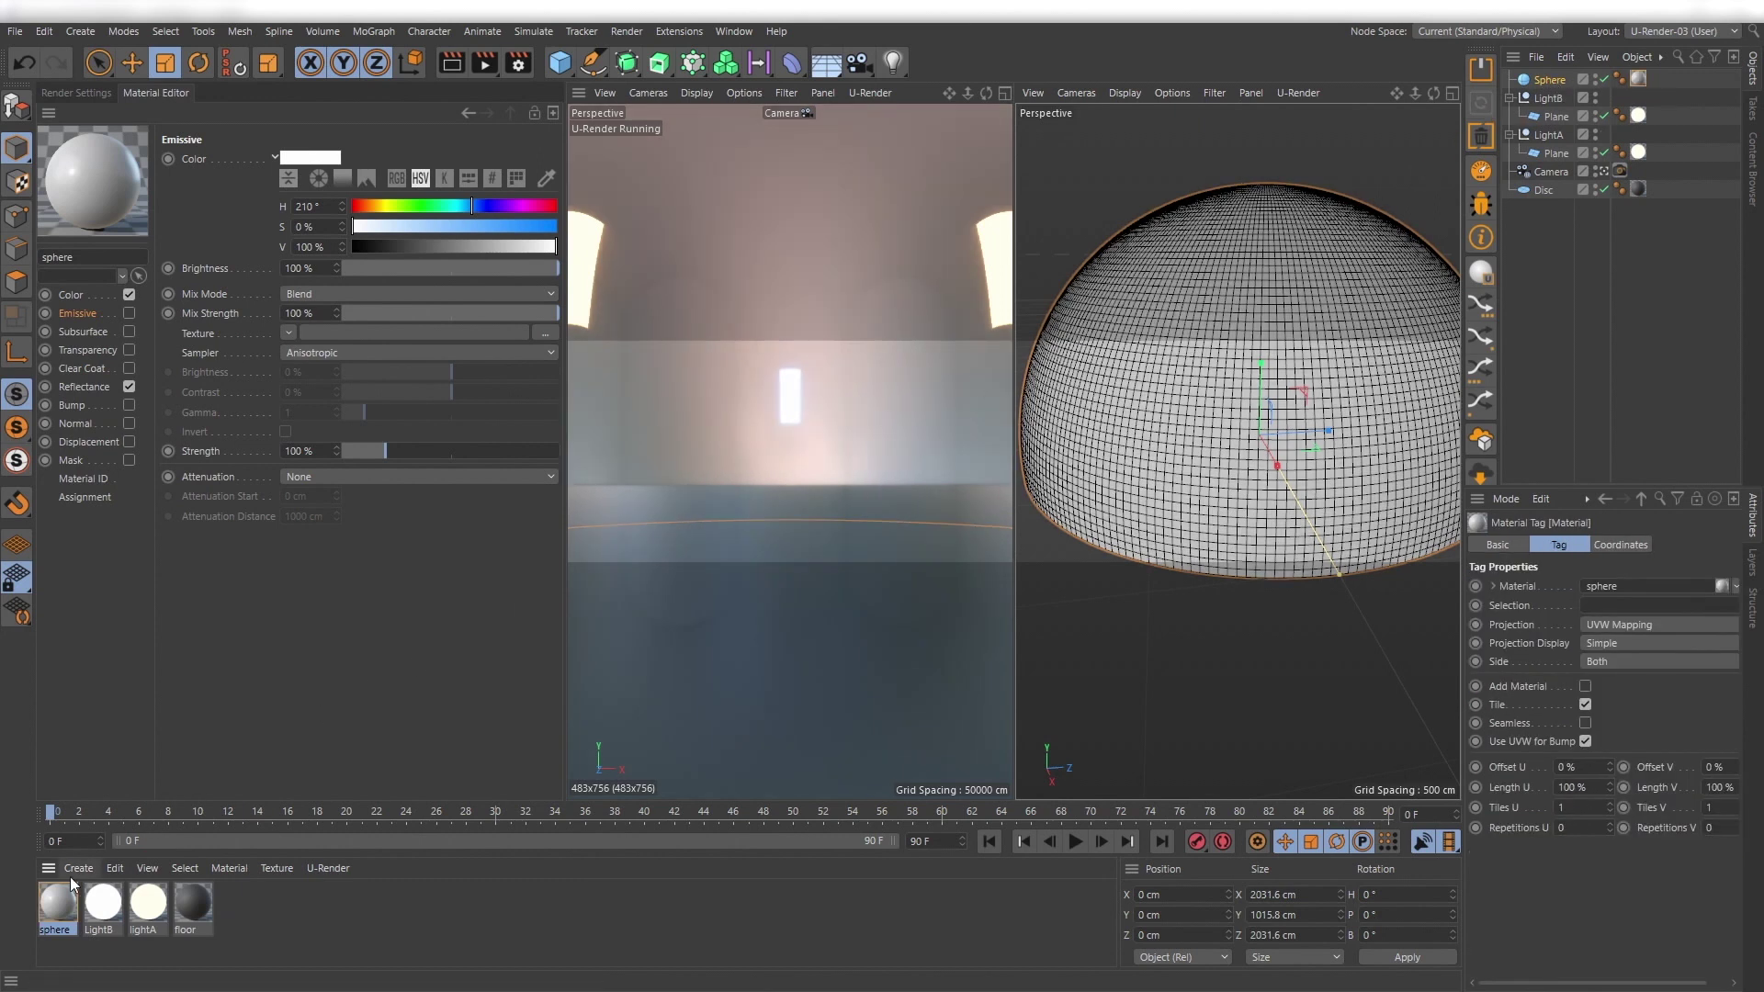
# Disable the sphere material's Color and Reflectance channels, enable Emissive, and load a Layer shader as the emissive texture.
pyautogui.click(129, 294)
pyautogui.click(129, 313)
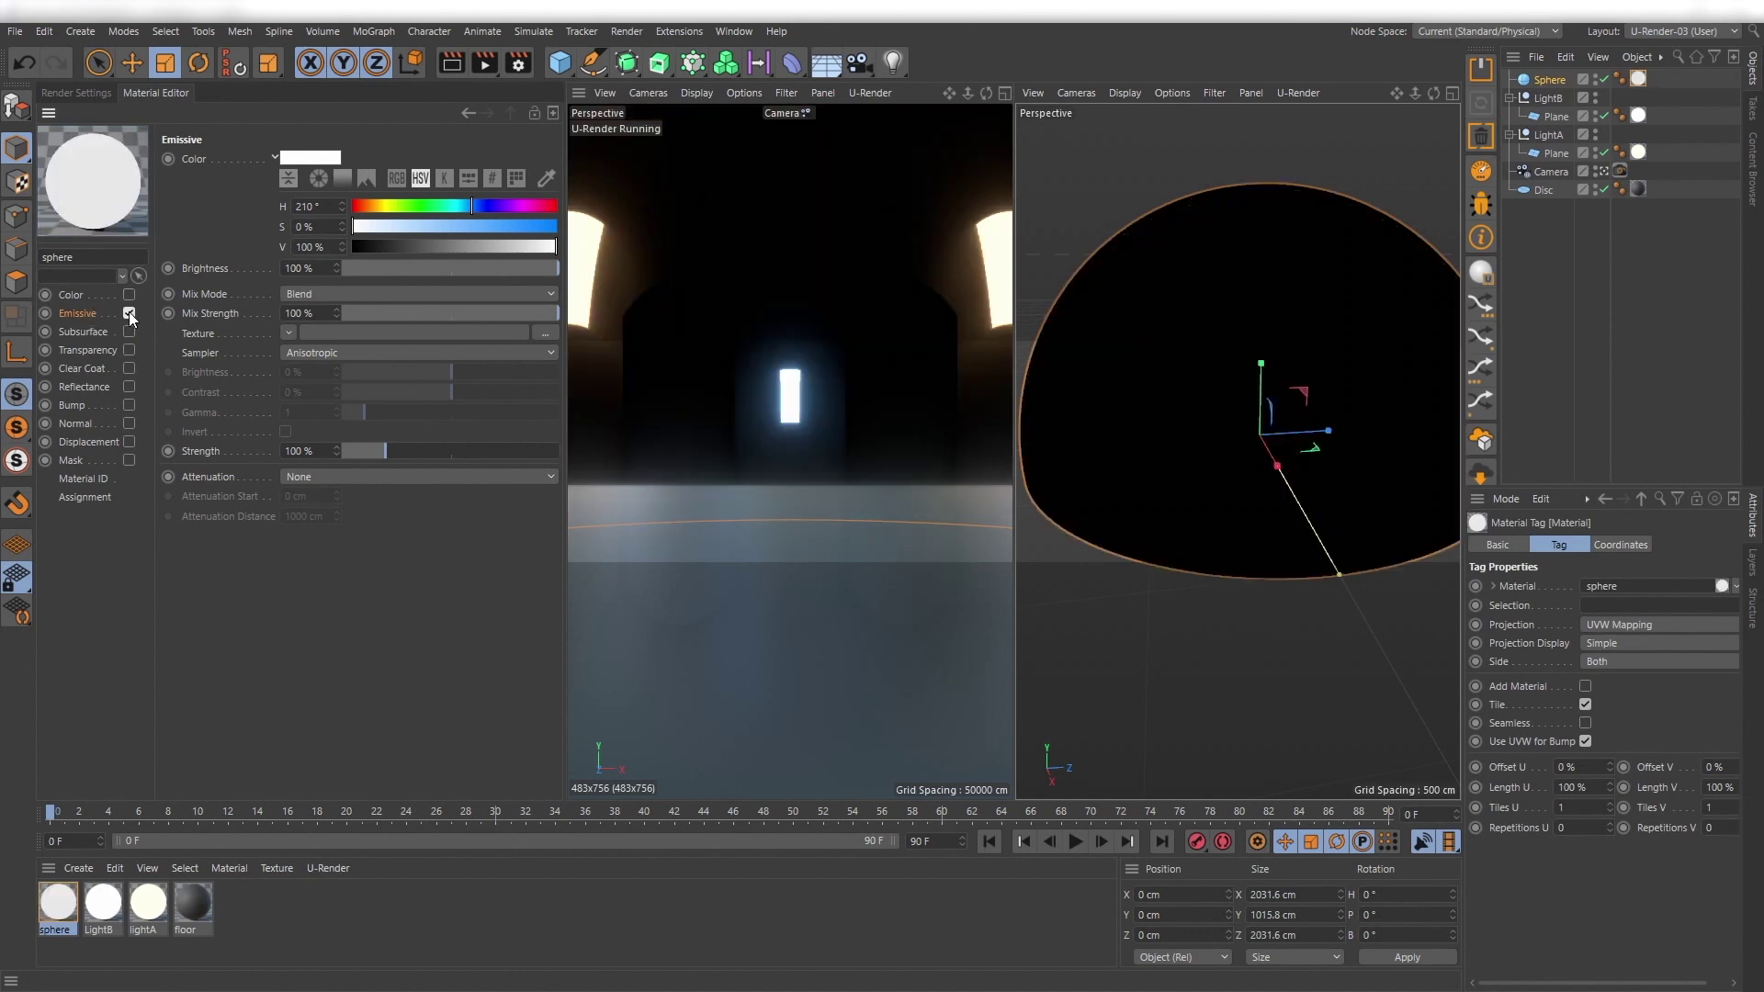
pyautogui.click(280, 332)
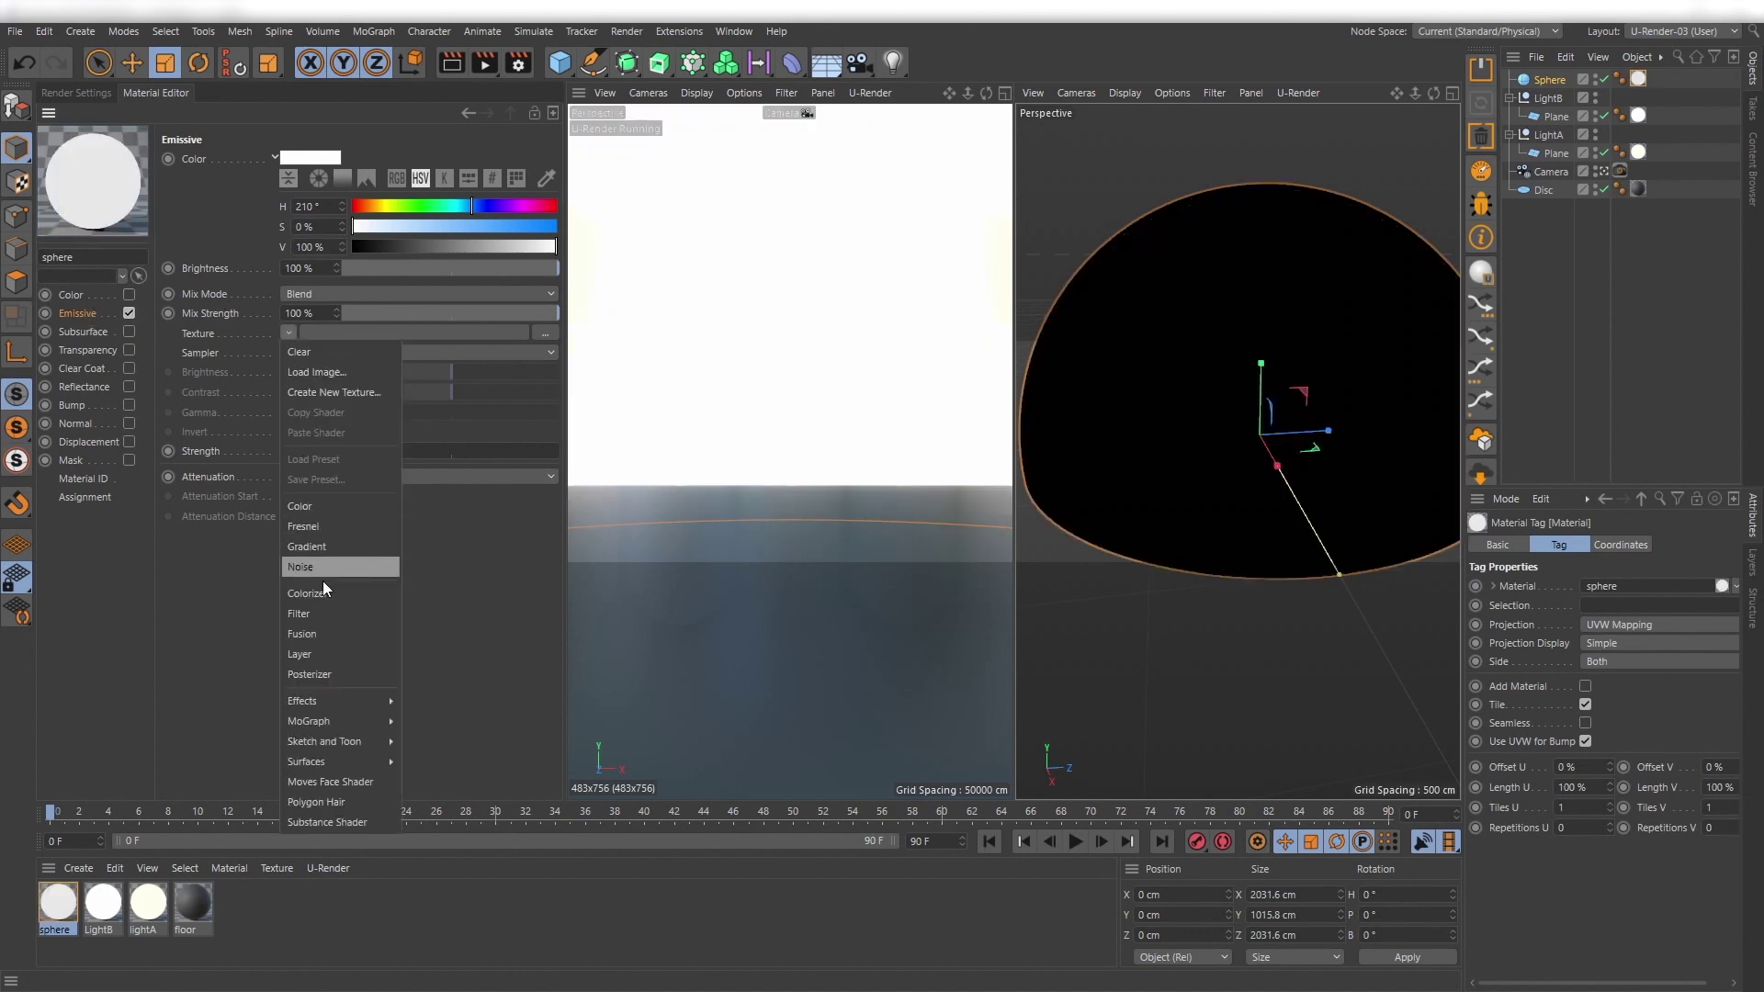
pyautogui.click(336, 658)
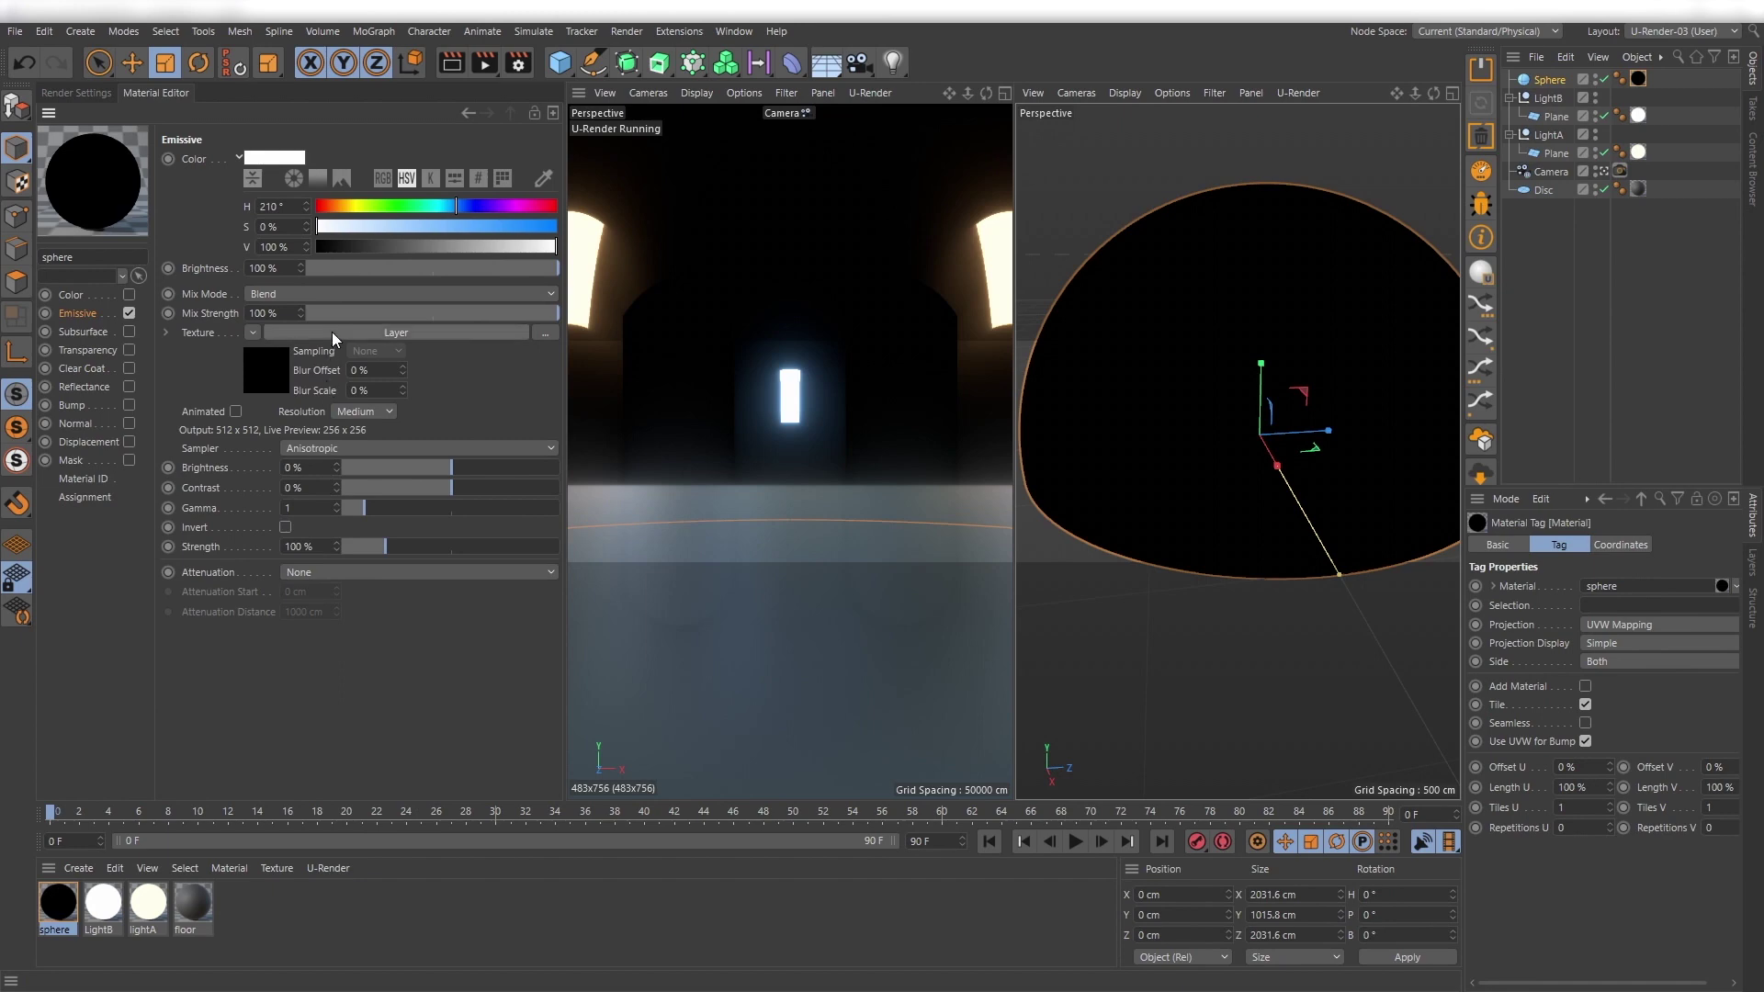
# Add a Noise shader to the emissive Layer shader, using Cell Noise with a global scale of 200 %.
pyautogui.click(333, 333)
pyautogui.click(248, 310)
pyautogui.click(300, 419)
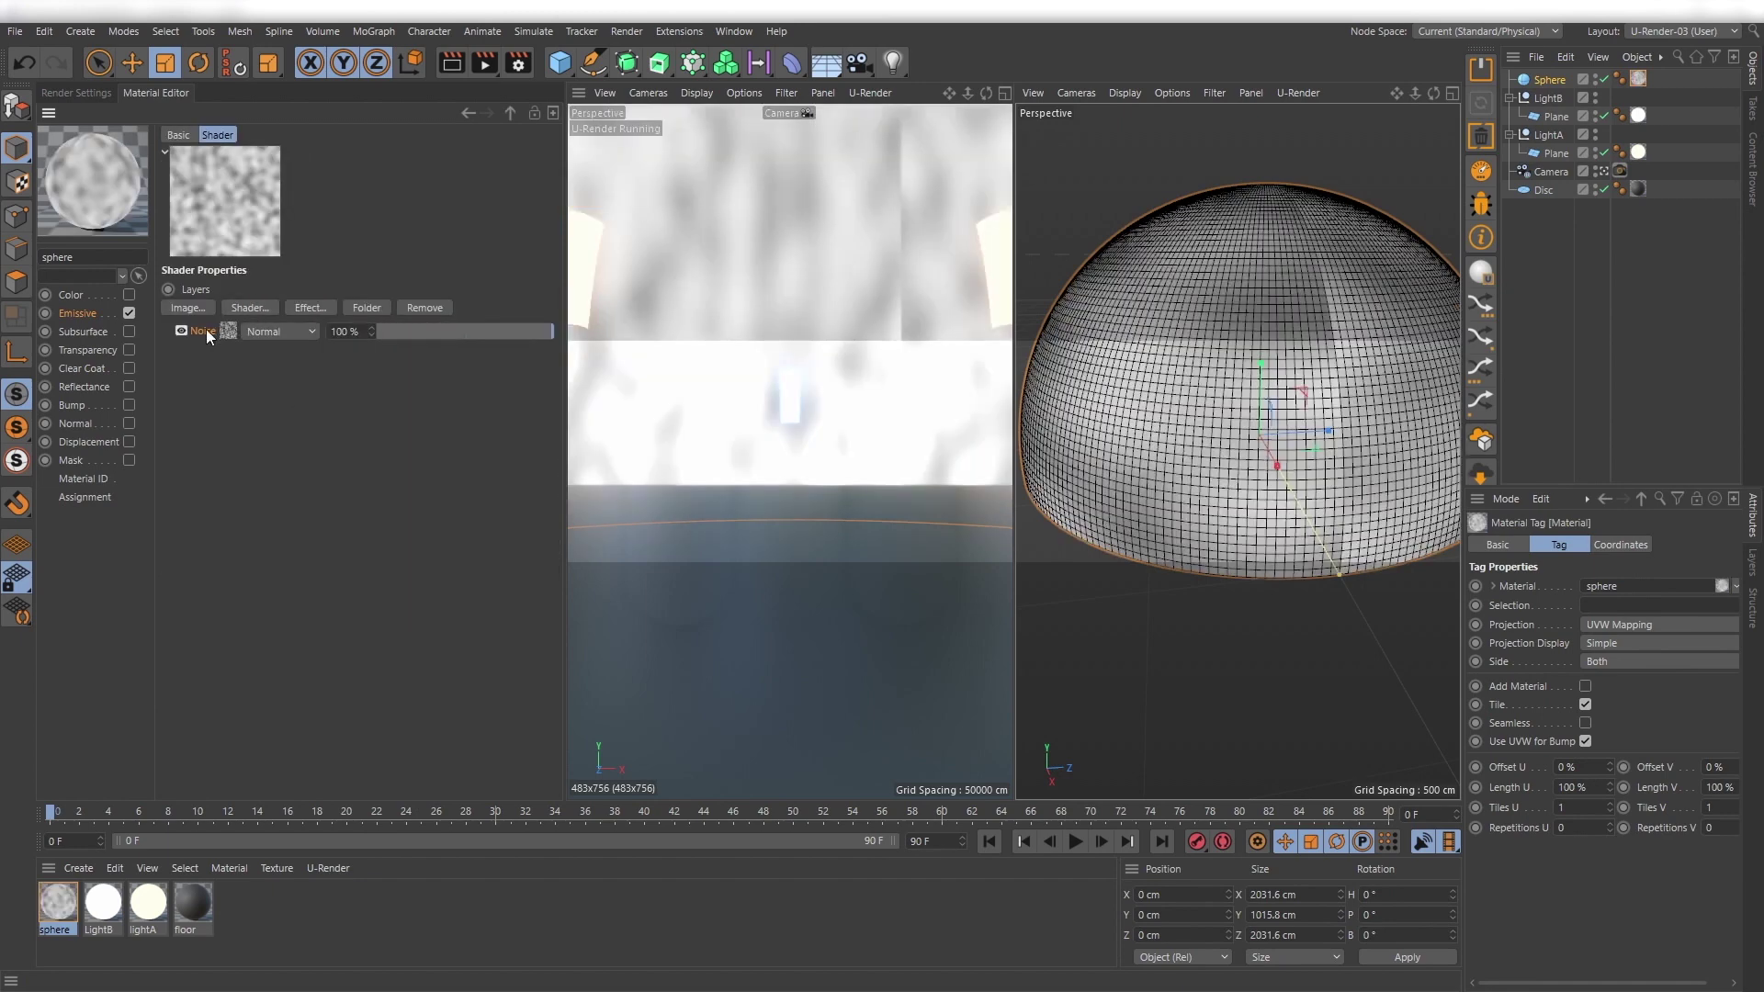
pyautogui.click(208, 329)
pyautogui.click(299, 346)
pyautogui.click(311, 405)
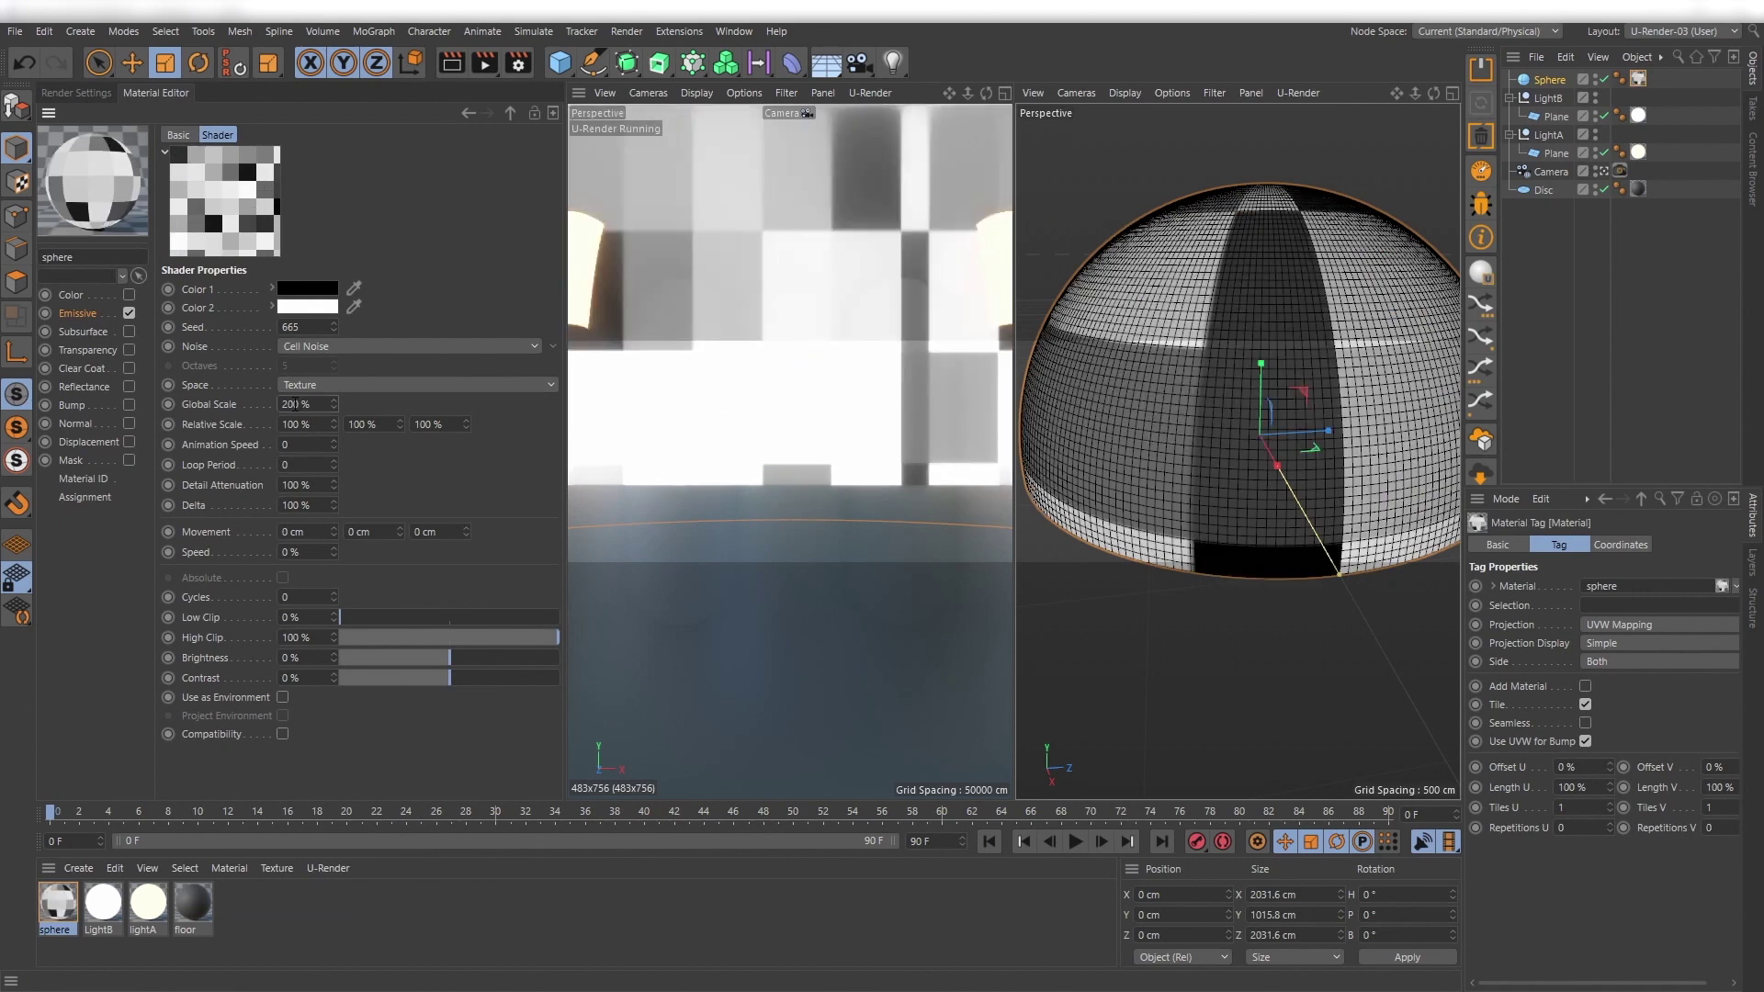
# Switch the viewport to a single view showing the spherical camera.
pyautogui.click(822, 93)
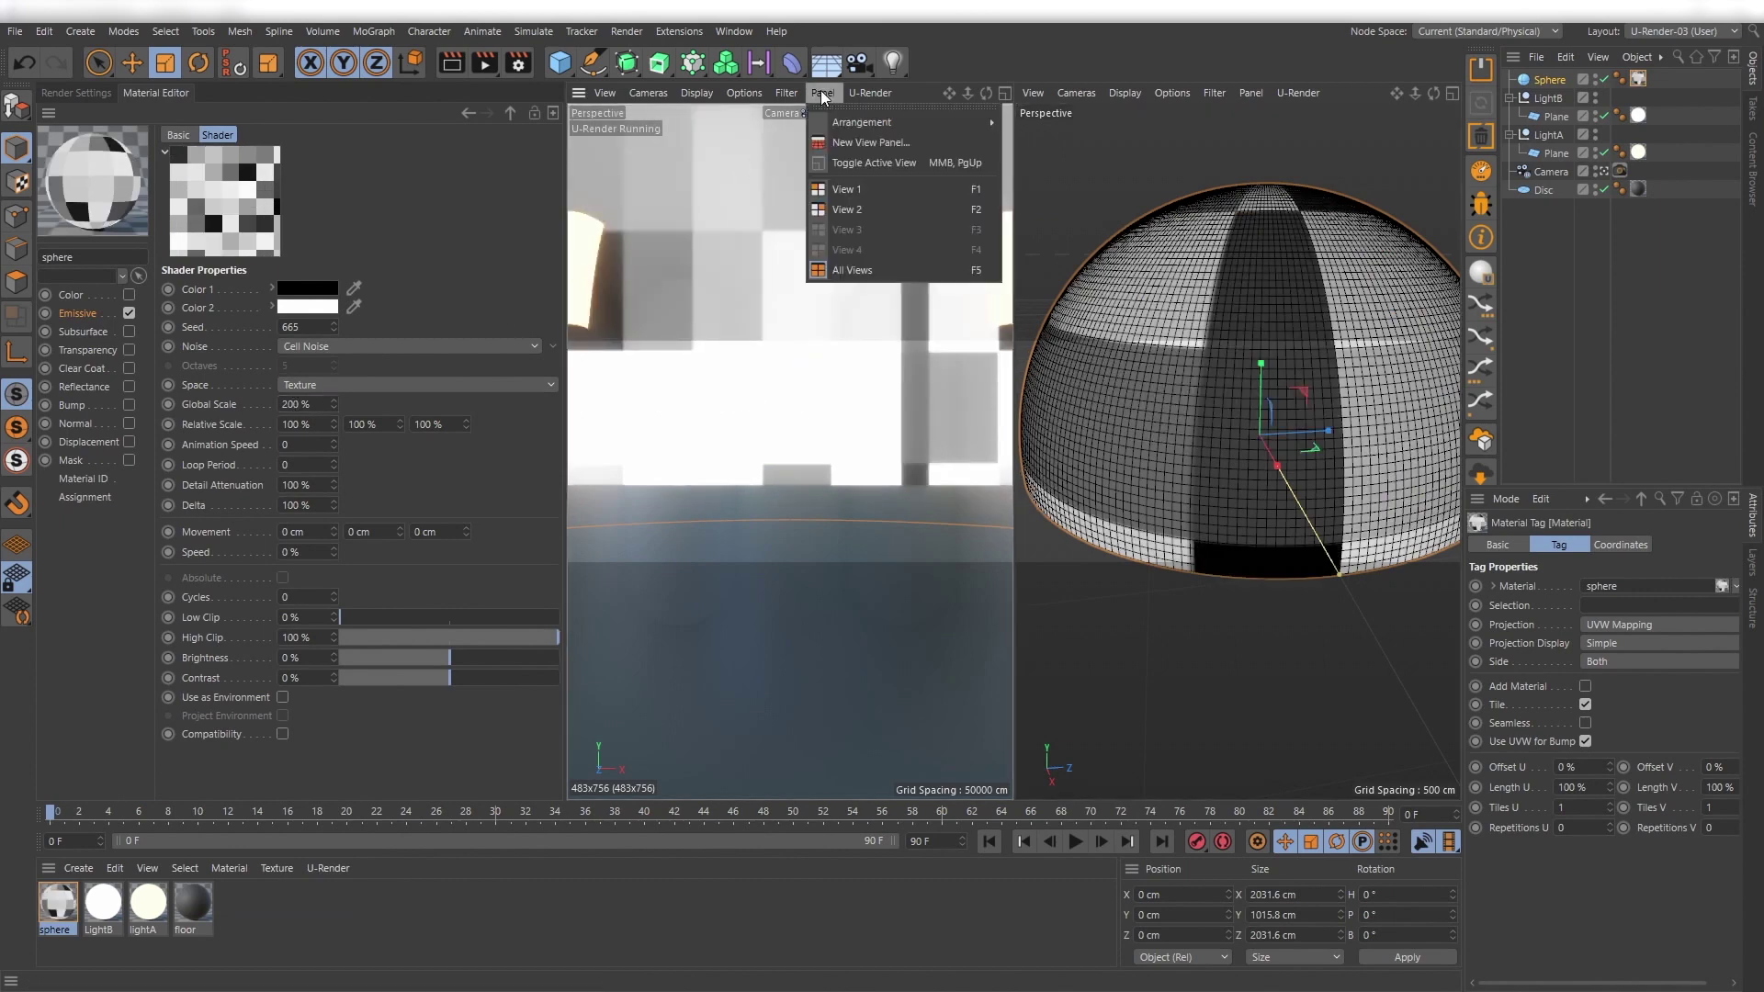
pyautogui.moveTo(847, 120)
pyautogui.click(1055, 136)
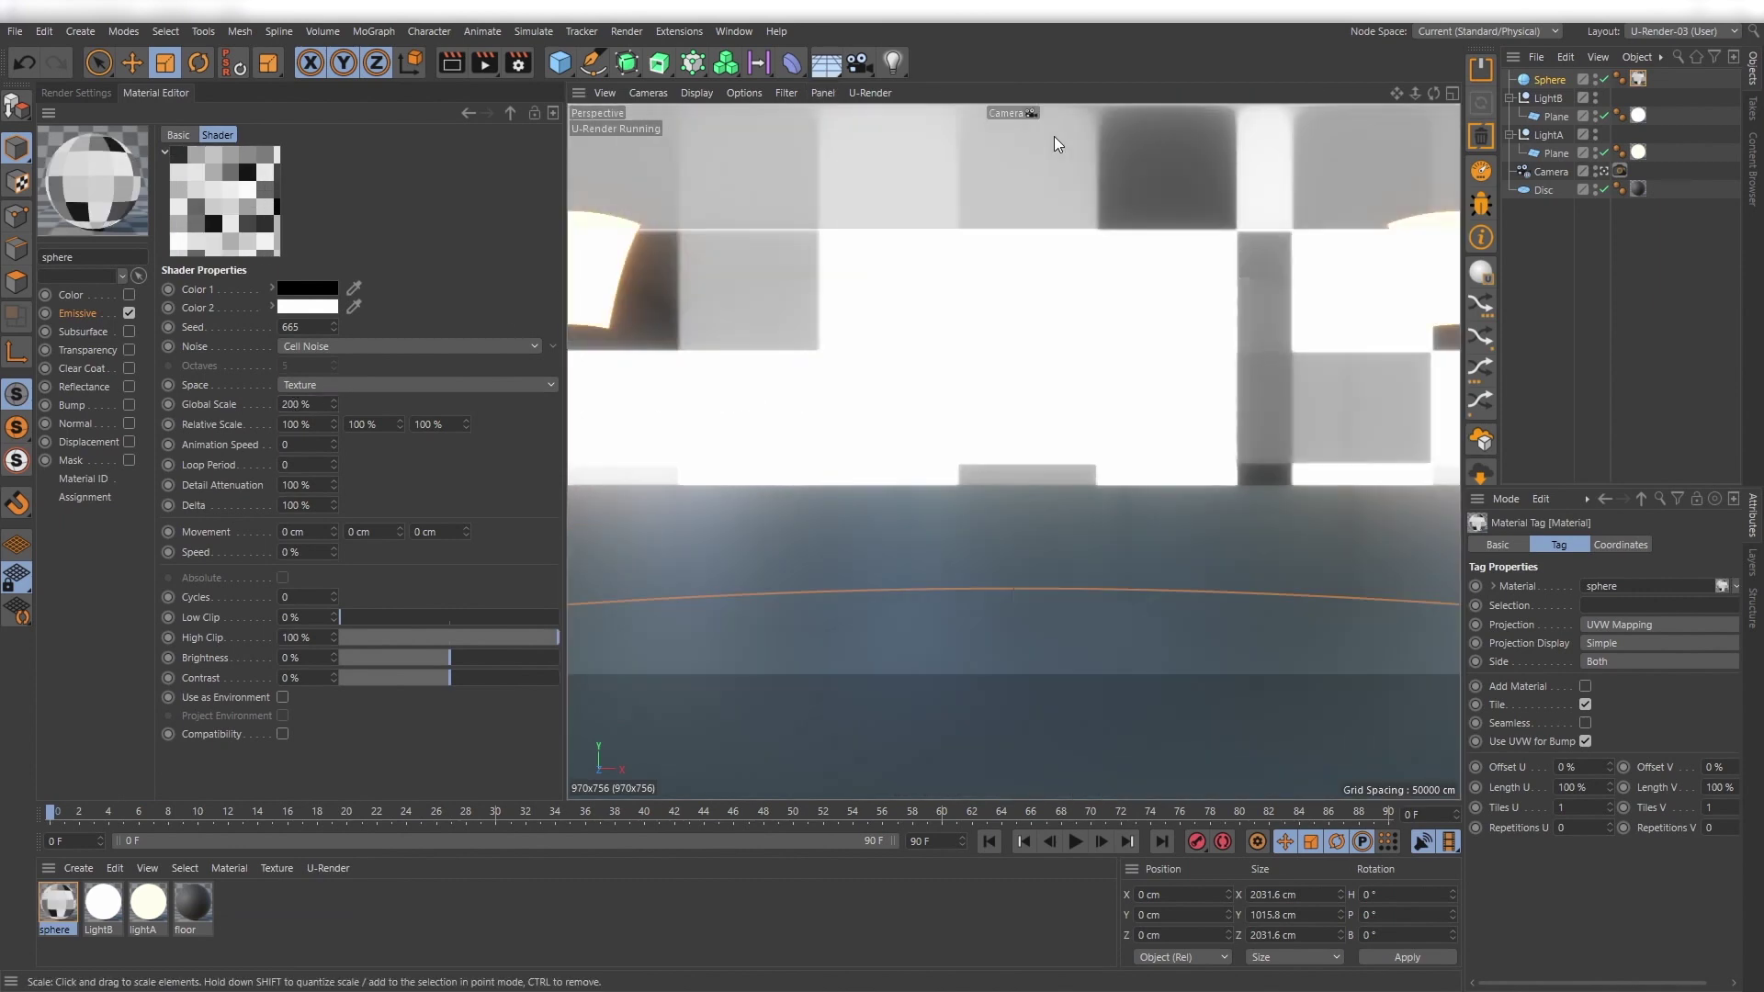
# Duplicate the Cell Noise layer in the emissive Layer shader.
pyautogui.click(511, 113)
pyautogui.click(204, 328)
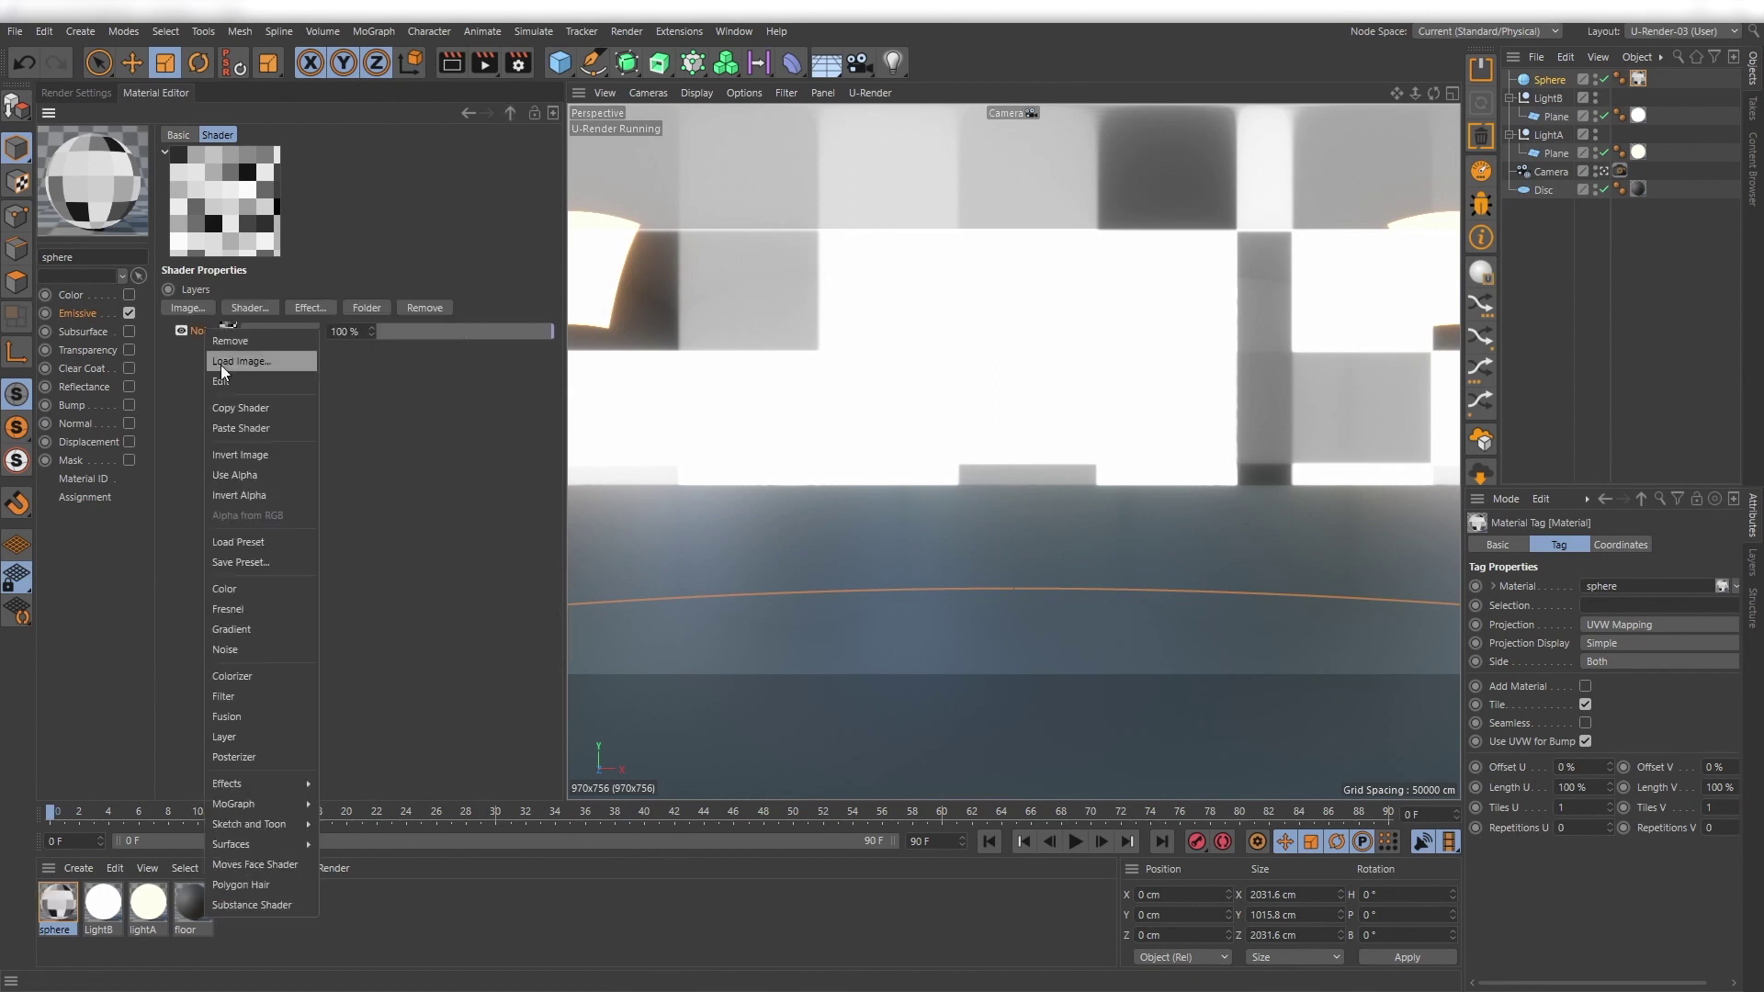
pyautogui.click(232, 428)
# In the duplicated noise, set Color 1 to a saturated blue with H 210°, S 100 % and V 100 %.
pyautogui.click(228, 333)
pyautogui.click(306, 288)
pyautogui.moveTo(137, 285); pyautogui.dragTo(183, 285)
pyautogui.write('210')
pyautogui.press('Tab')
pyautogui.write('100')
pyautogui.press('Tab')
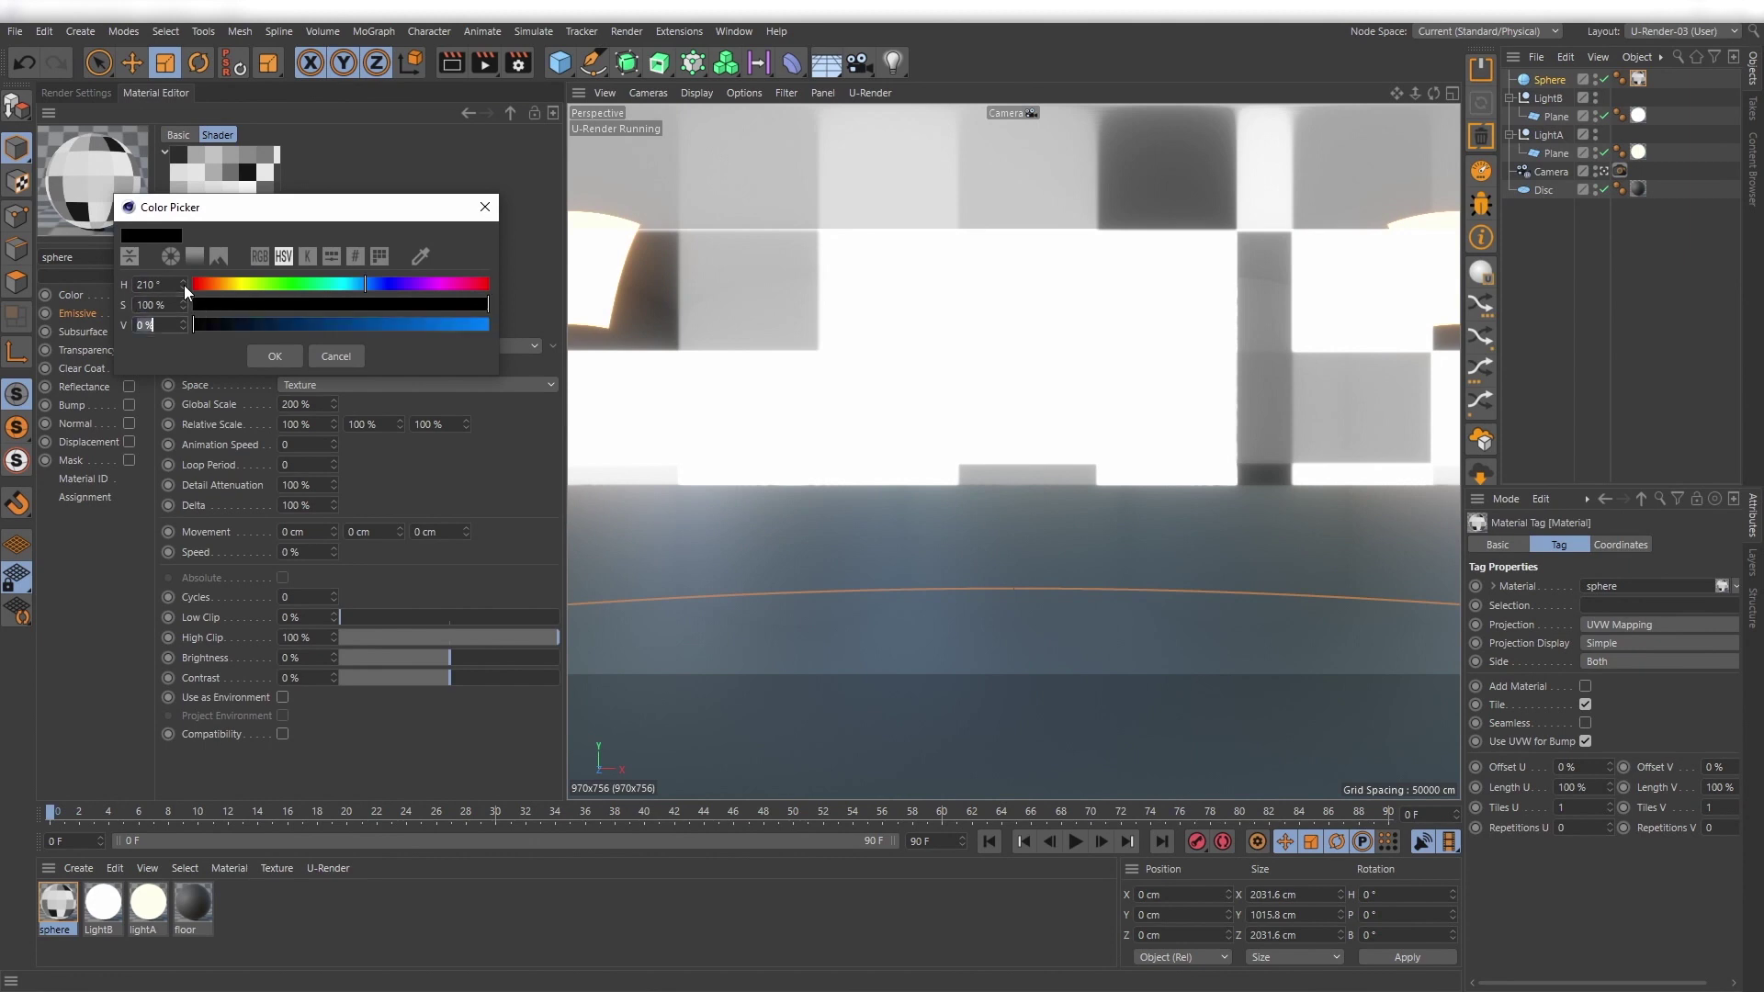
pyautogui.write('100')
pyautogui.press('Tab')
pyautogui.press('Return')
# Set the duplicated noise's Color 2 to a saturated yellow-orange with H 45° and S 100 %.
pyautogui.click(296, 308)
pyautogui.doubleClick(146, 304)
pyautogui.write('45')
pyautogui.press('Tab')
pyautogui.write('100')
pyautogui.press('Return')
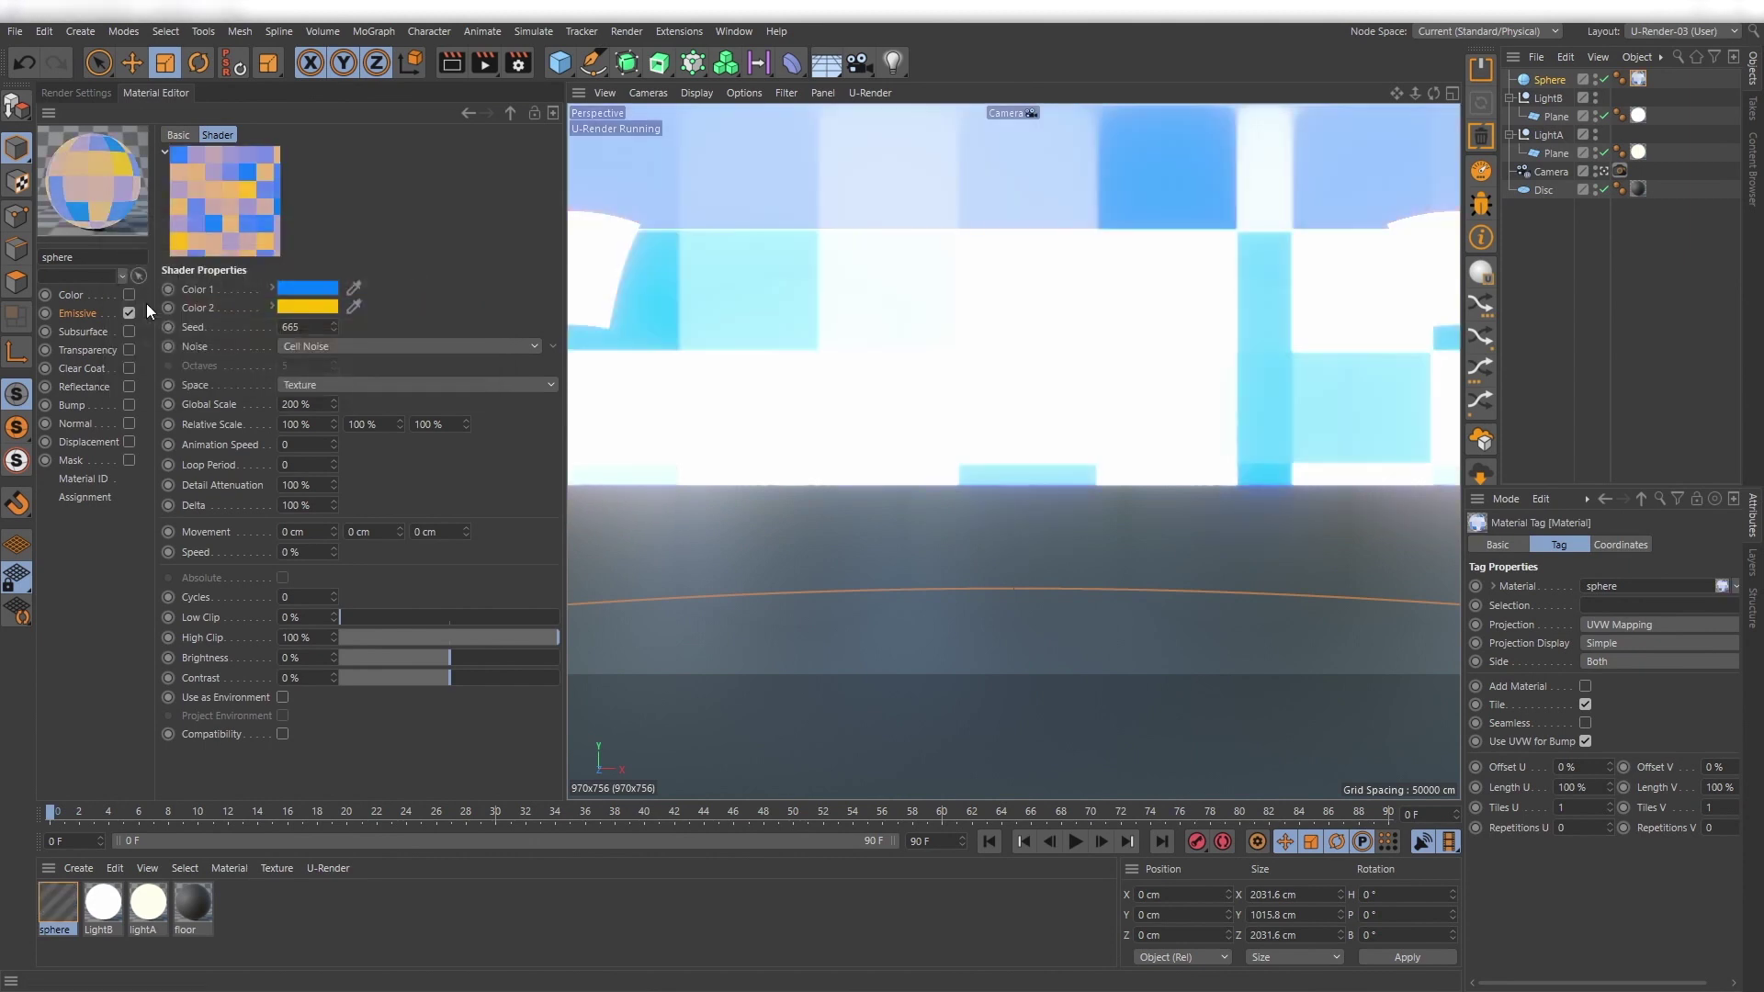
# Set the coloured noise layer's blend mode to Multiply and its opacity to about 12 %.
pyautogui.click(510, 114)
pyautogui.click(310, 327)
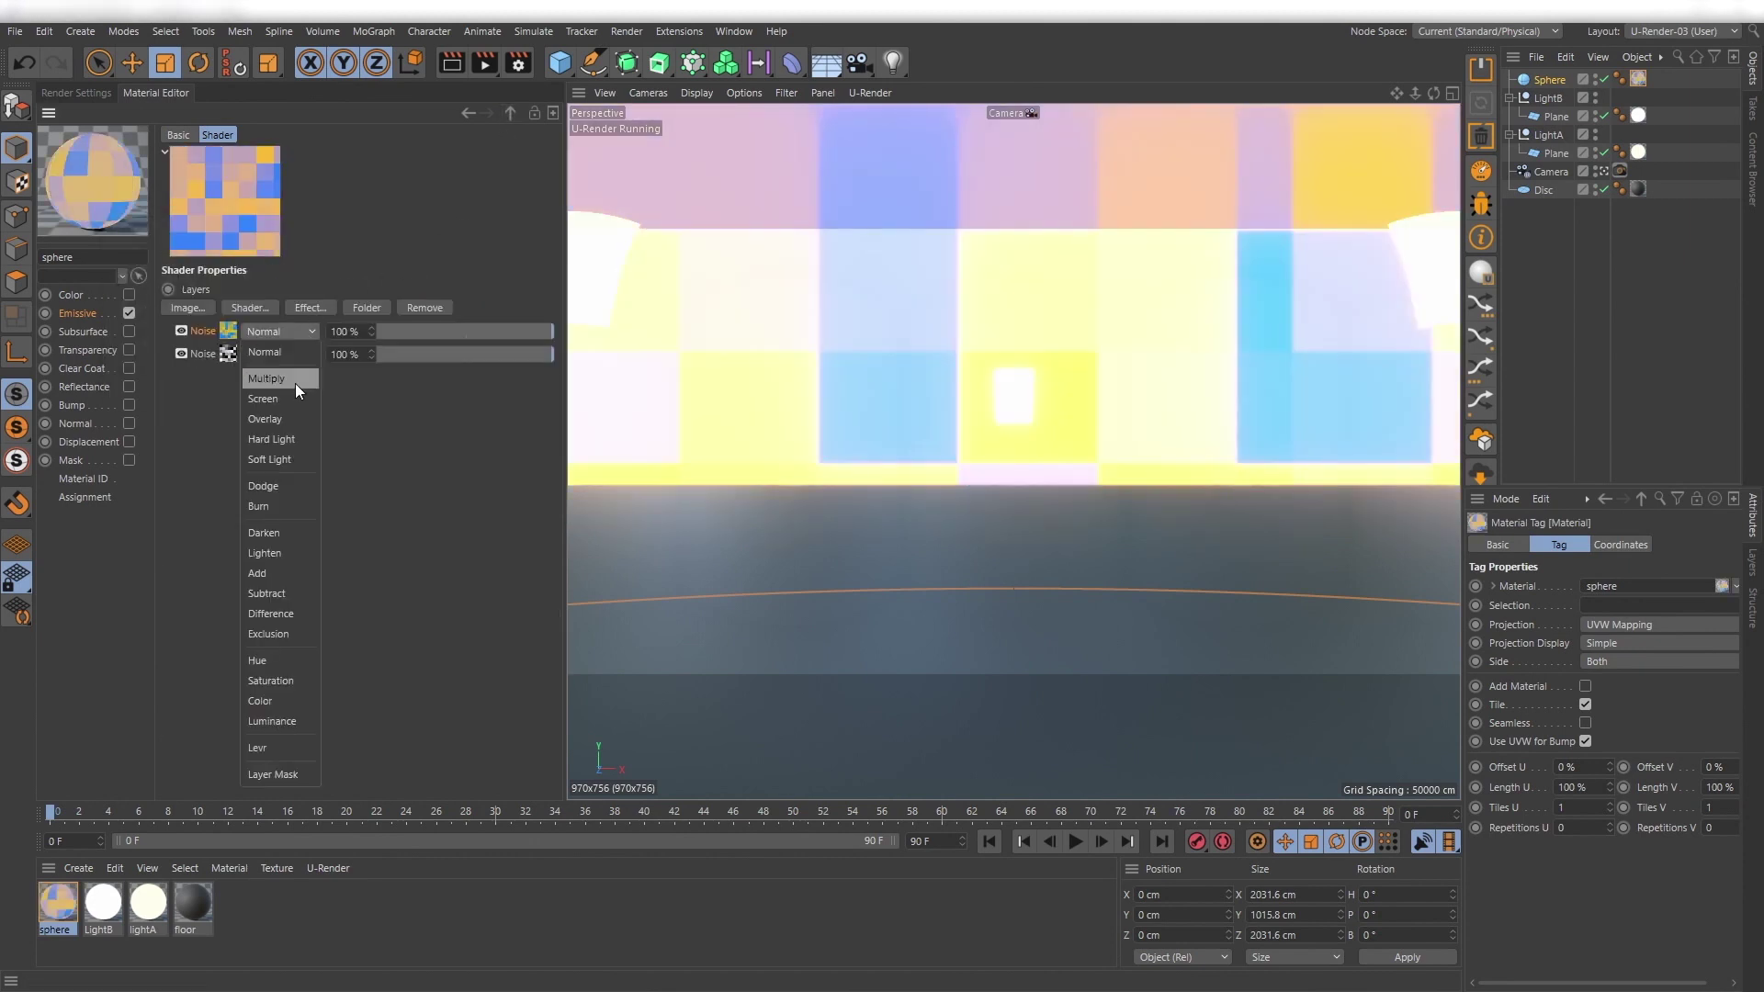
pyautogui.click(296, 376)
pyautogui.moveTo(461, 331); pyautogui.dragTo(398, 333)
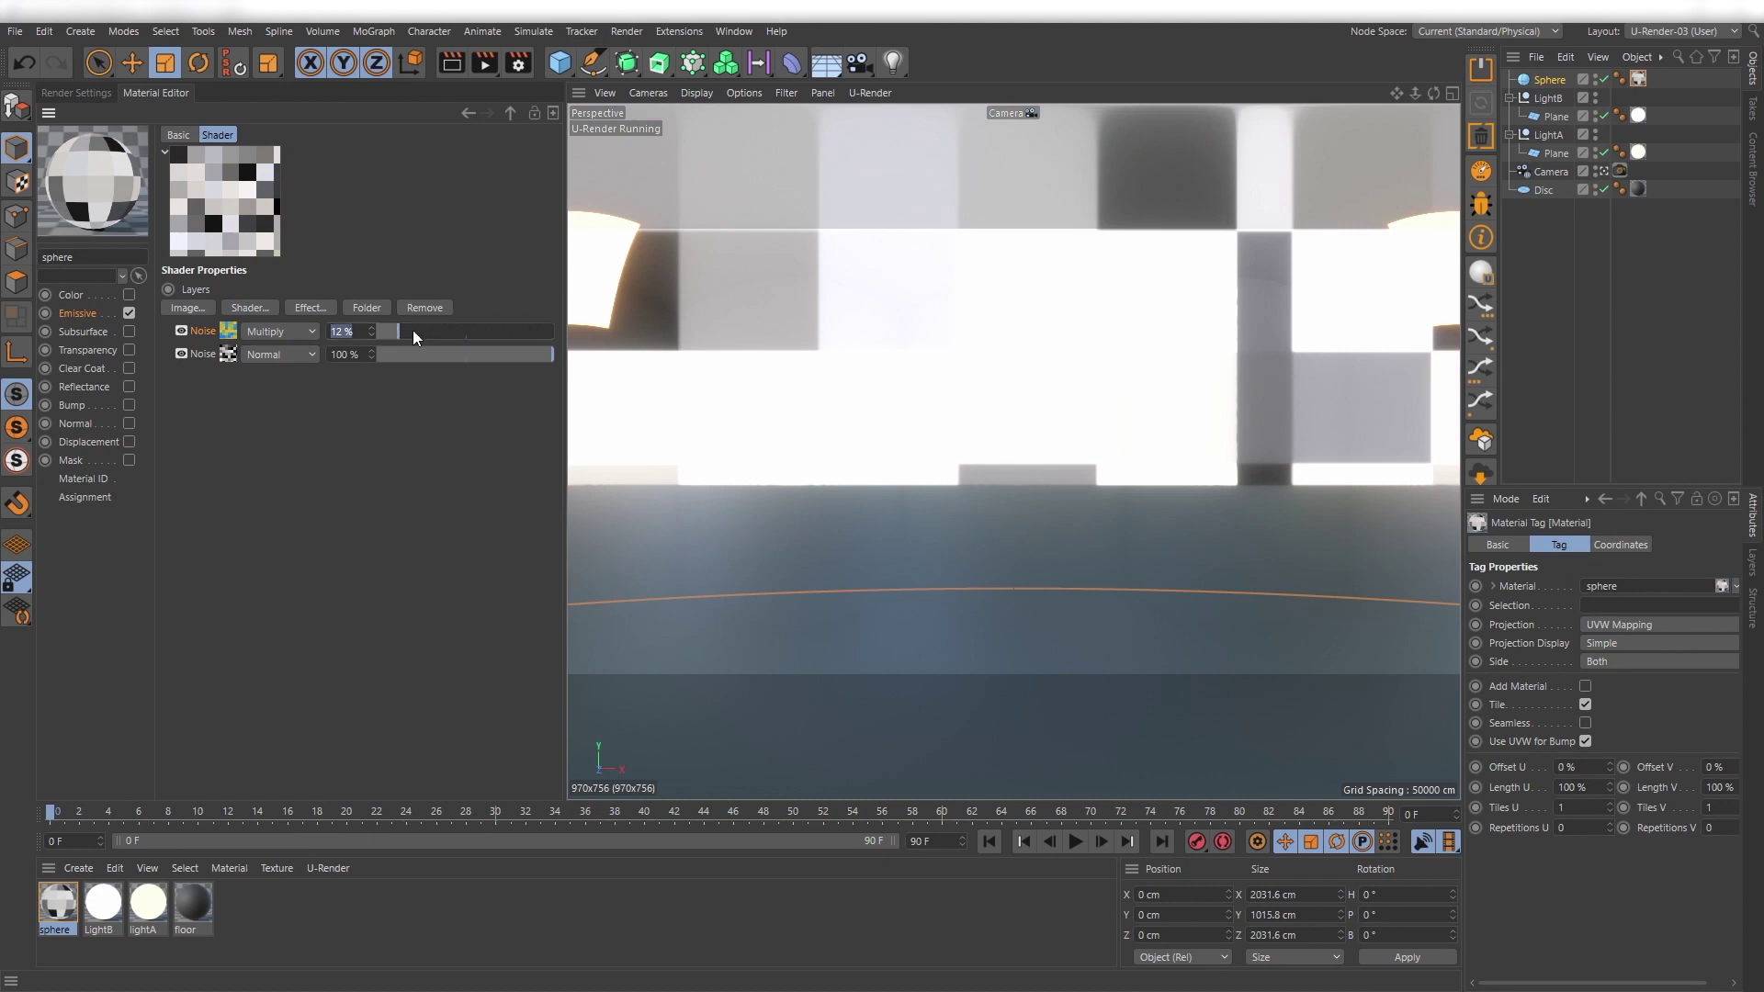
# Set the emissive texture's gamma to 0.07.
pyautogui.click(505, 115)
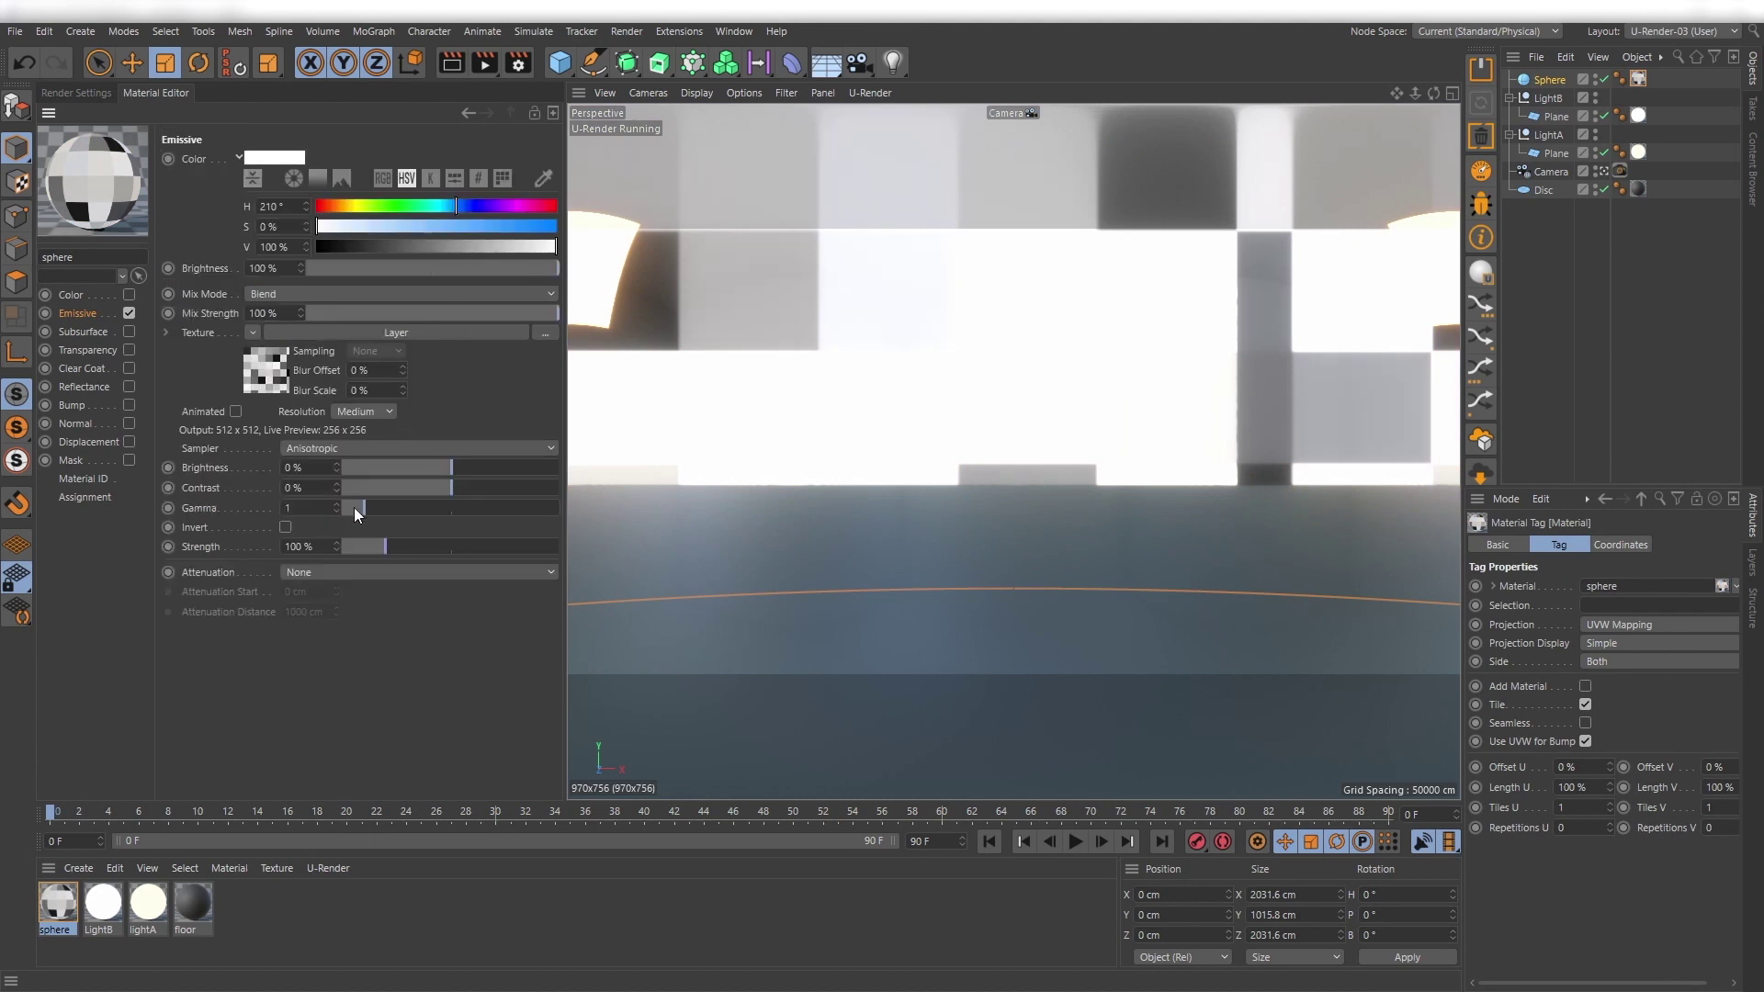
pyautogui.moveTo(354, 507); pyautogui.dragTo(345, 509)
pyautogui.scroll(-9, 320, 511)
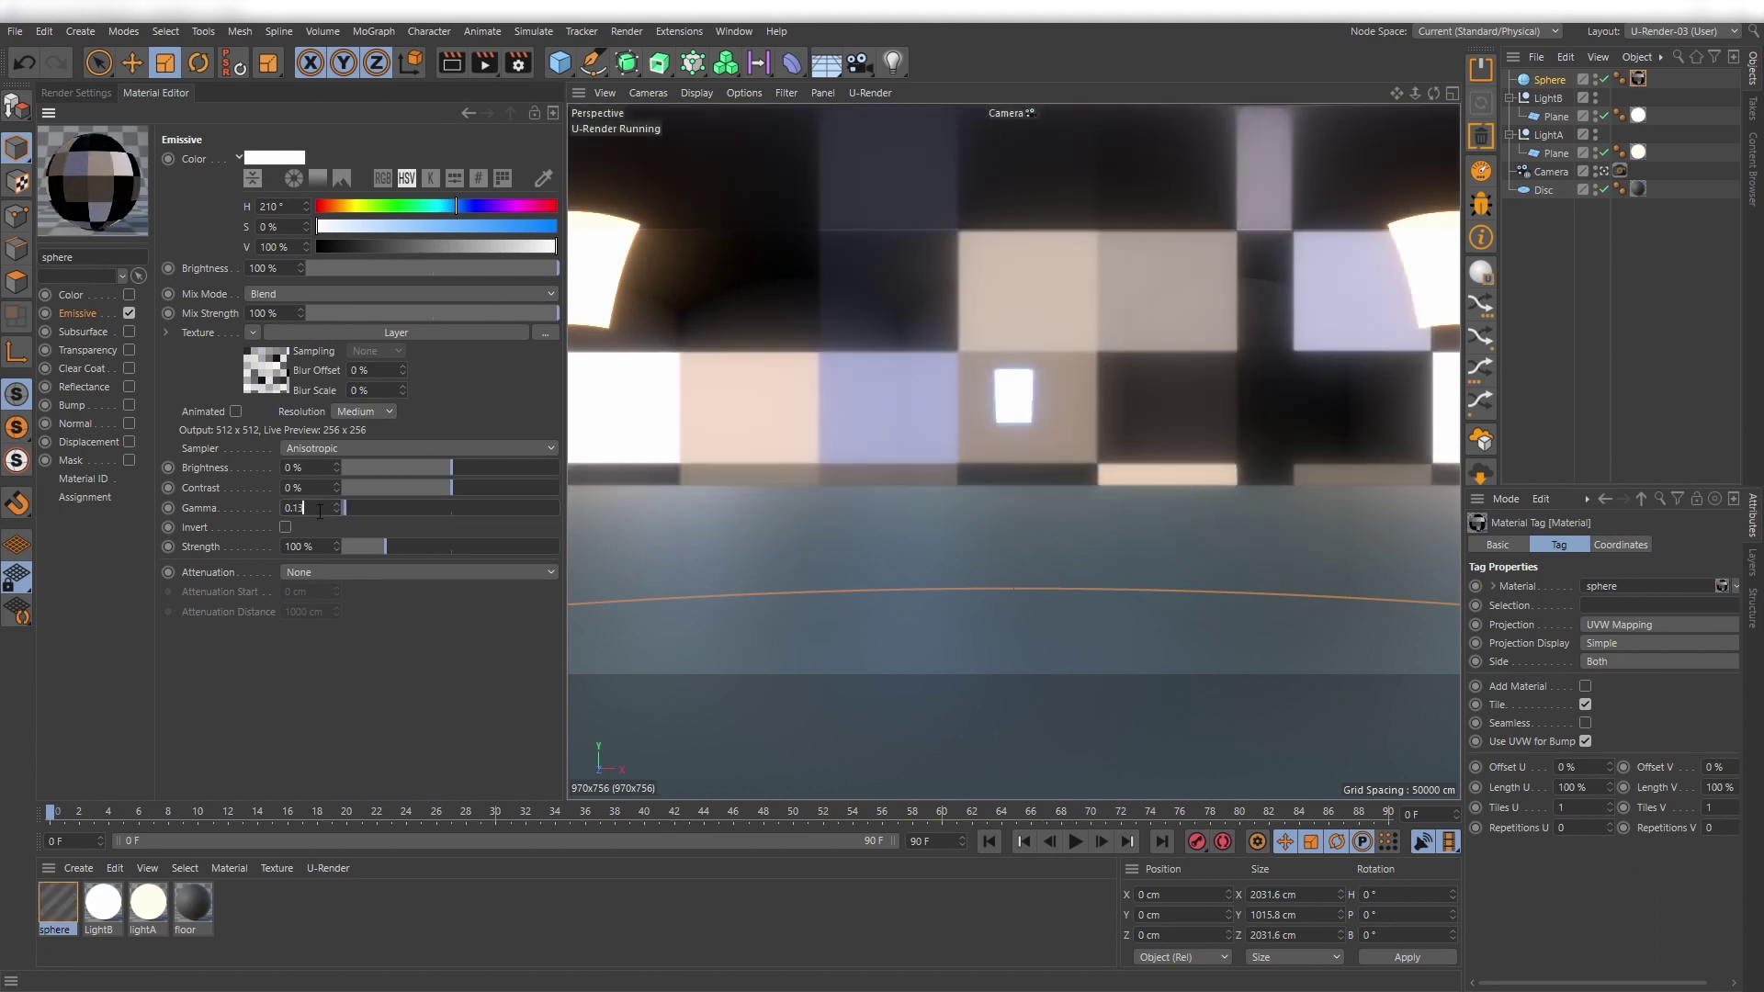
pyautogui.scroll(-1, 320, 512)
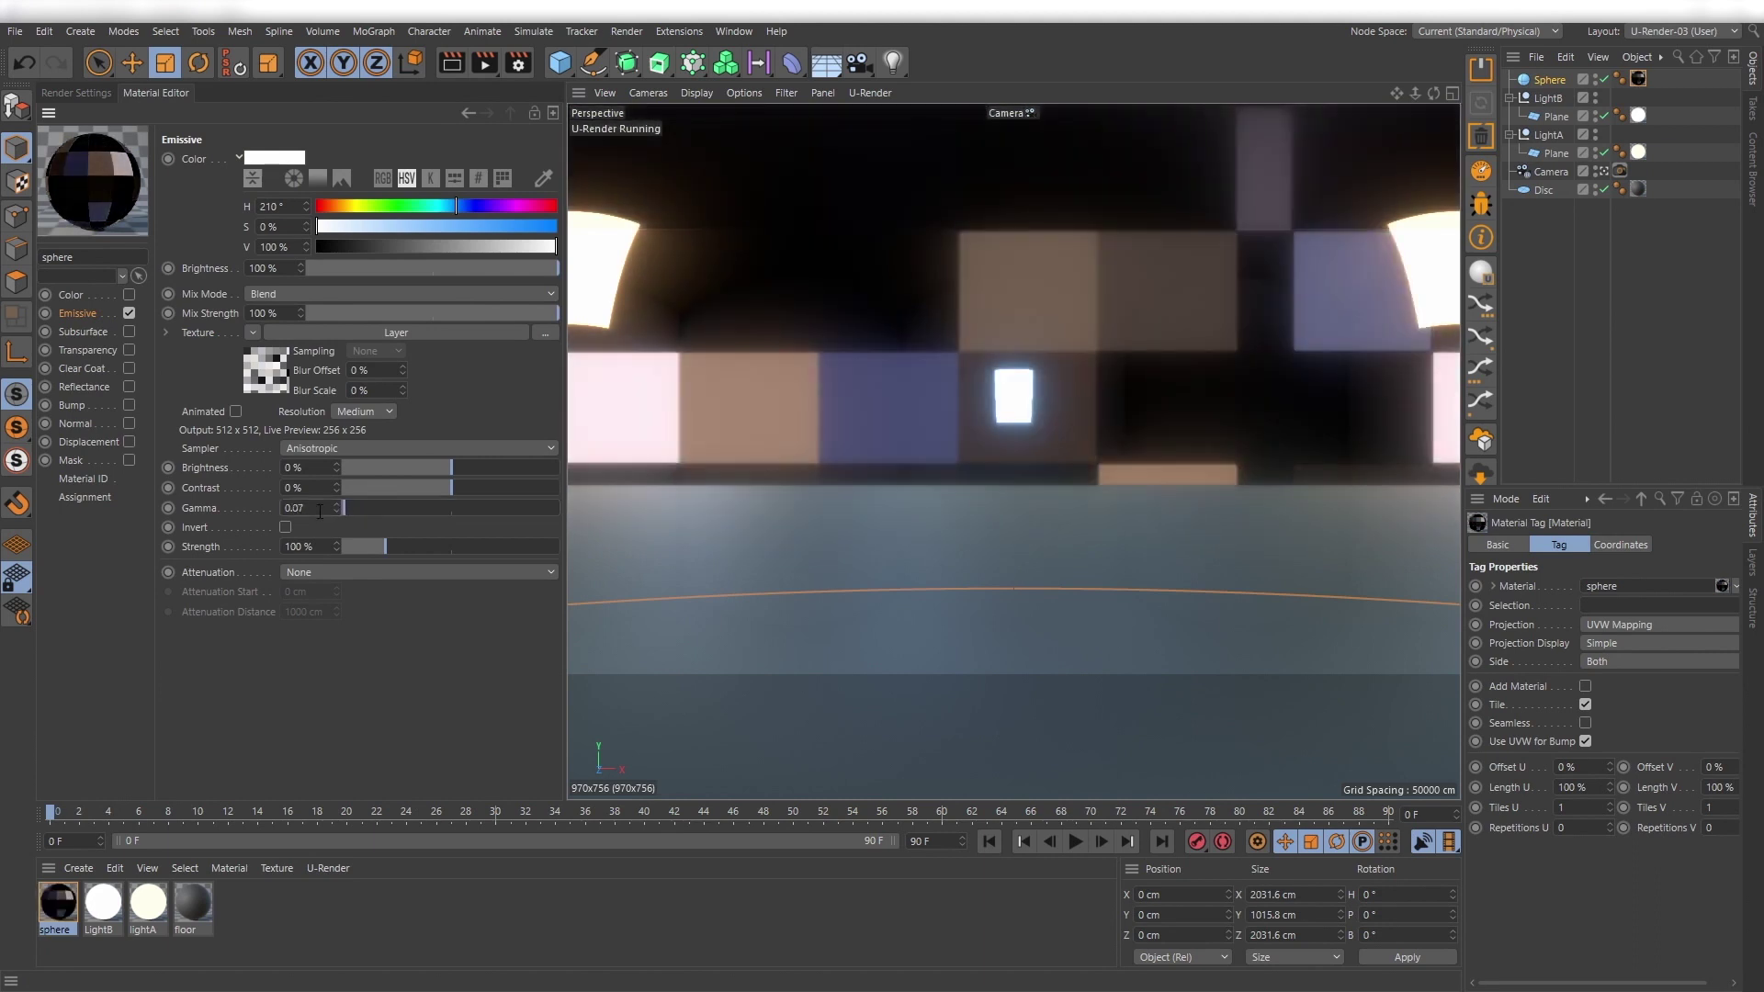
# Set the emissive texture's strength to 5000 % and its baking resolution to High.
pyautogui.moveTo(387, 547); pyautogui.dragTo(659, 542)
pyautogui.click(296, 546)
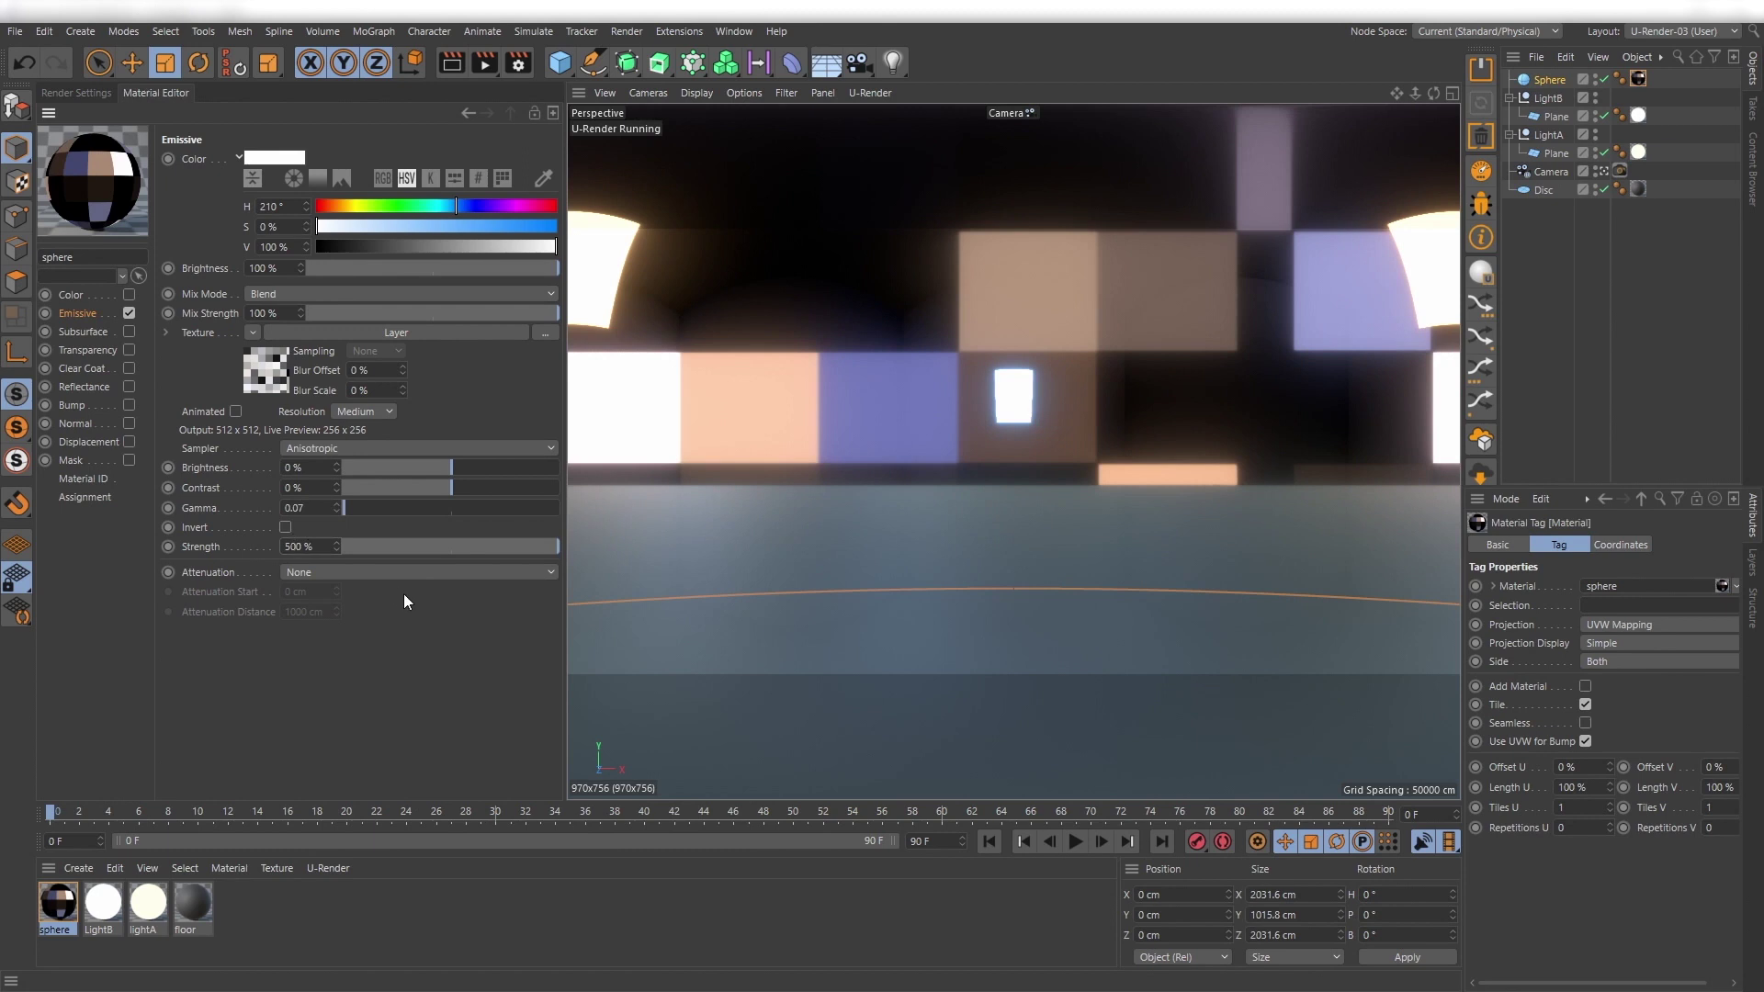
pyautogui.write('0')
pyautogui.press('Return')
pyautogui.click(377, 412)
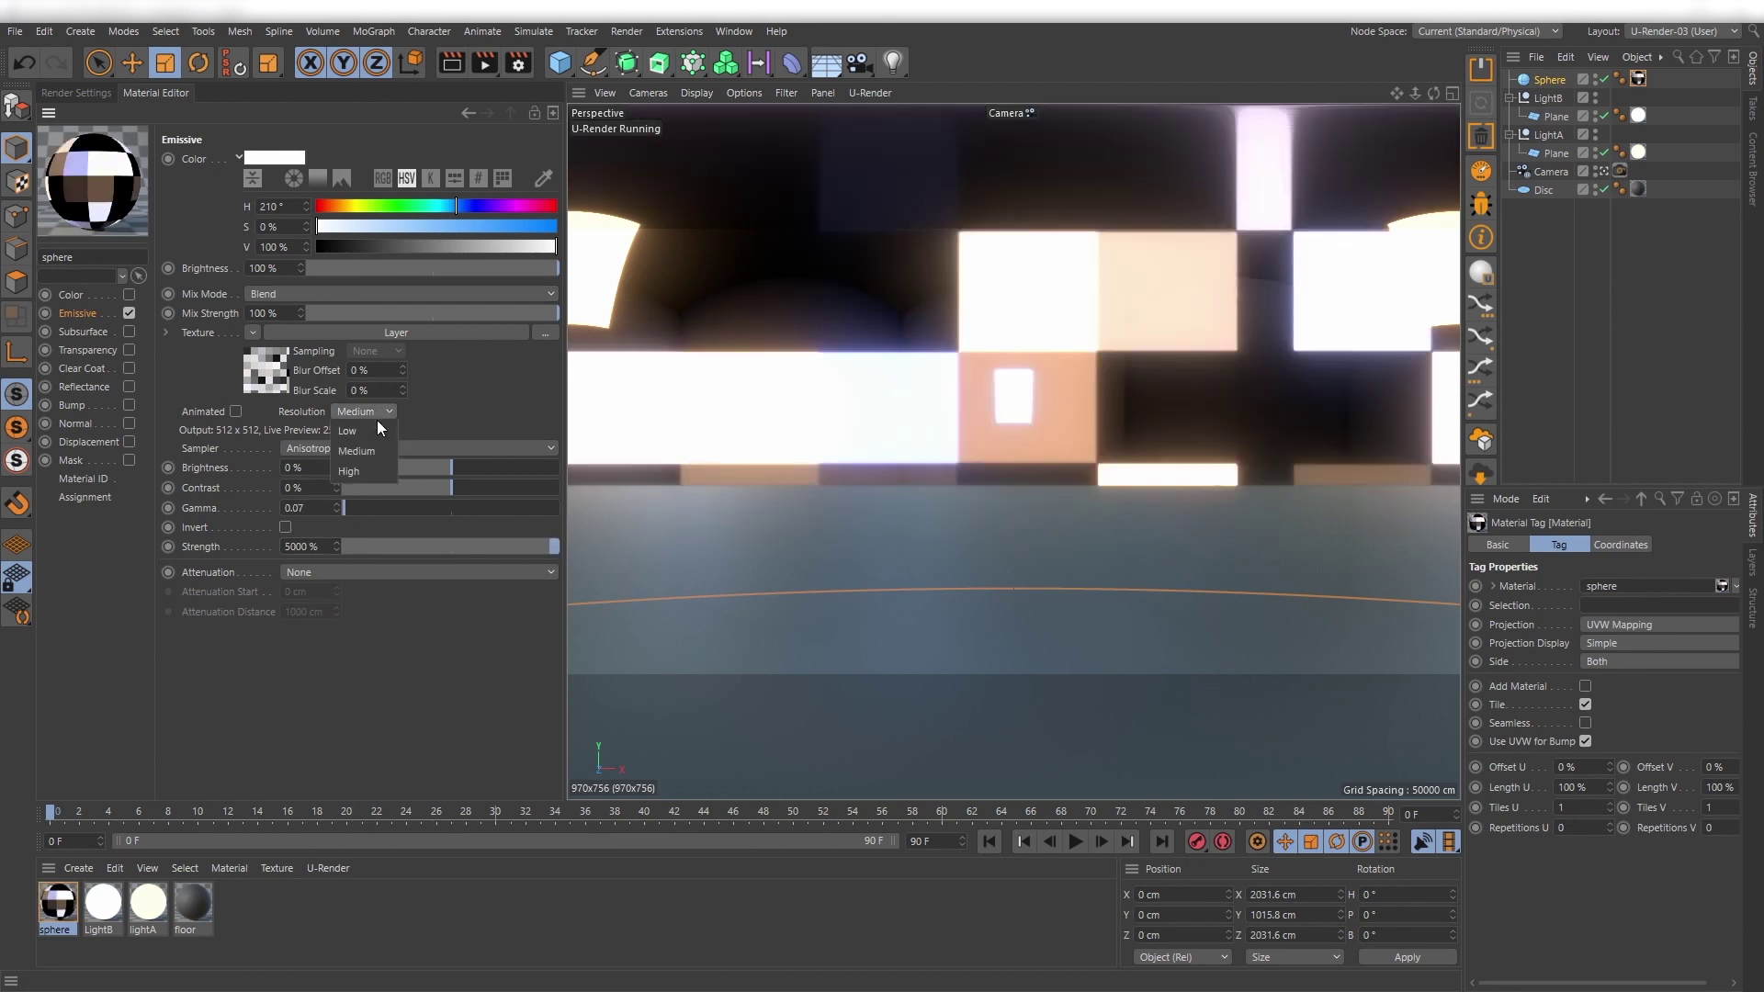
pyautogui.click(367, 472)
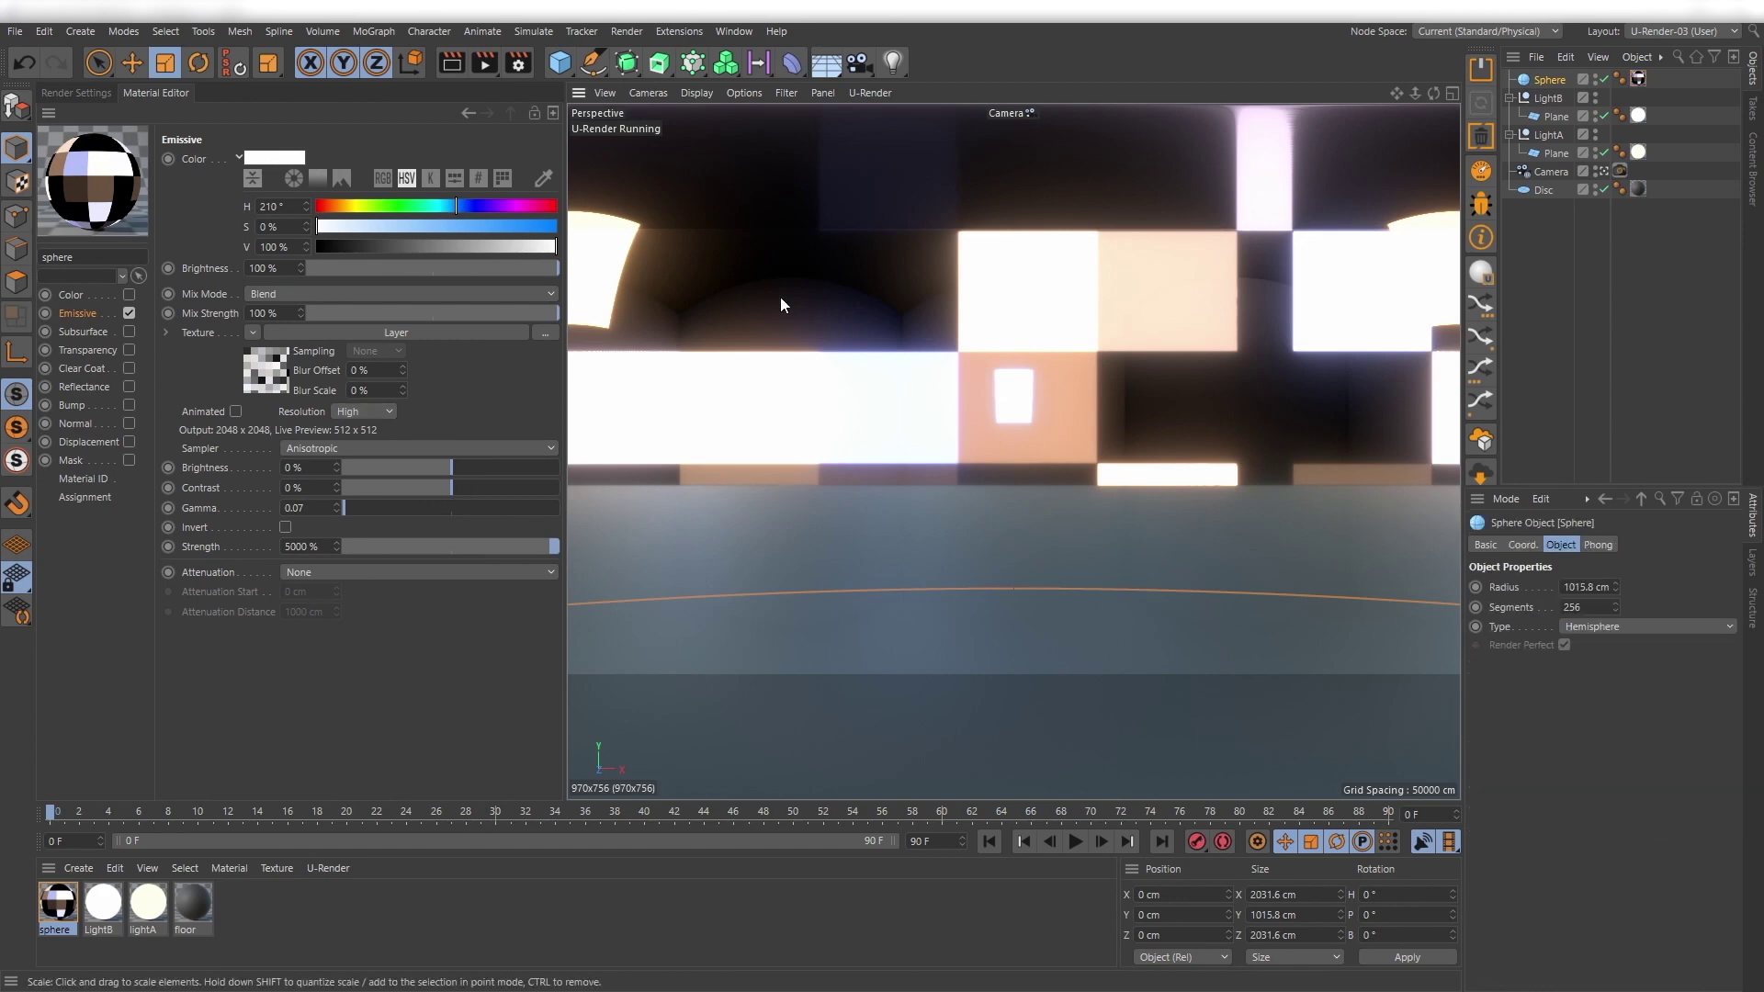
# Return to two side-by-side views and rotate the hemisphere to a heading of 90° and a pitch of about 90.6°.
pyautogui.click(823, 93)
pyautogui.click(1056, 156)
pyautogui.press('r')
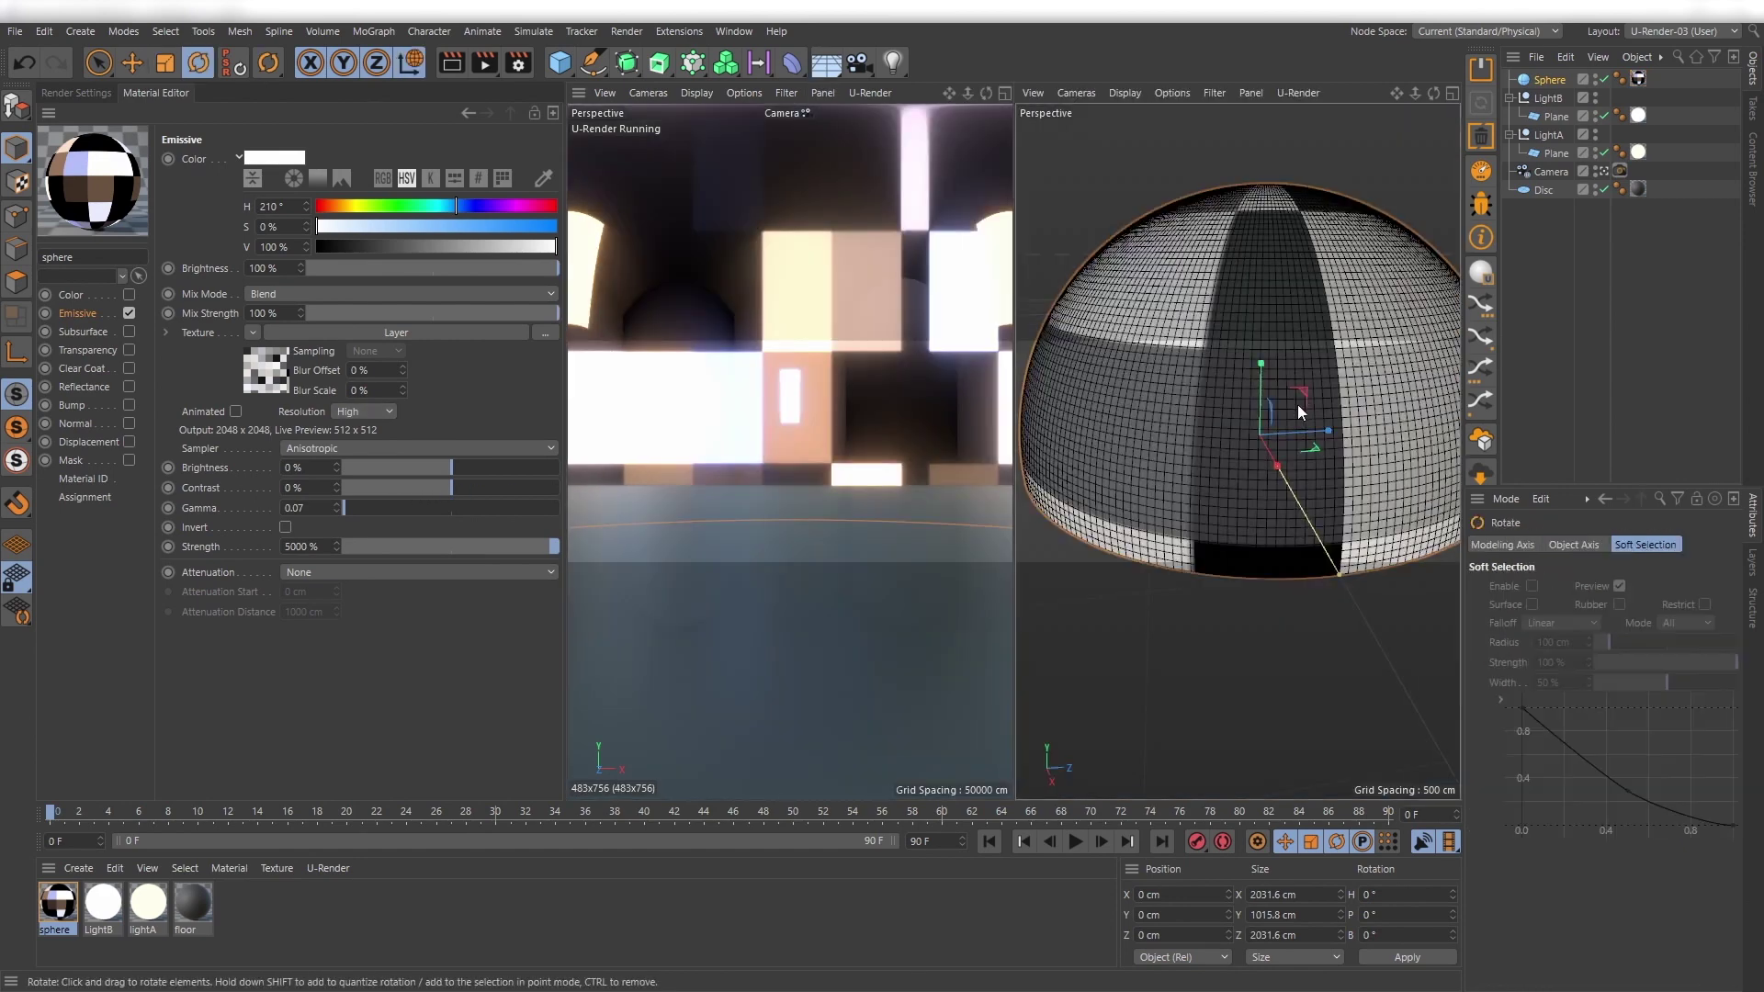
pyautogui.moveTo(1287, 401); pyautogui.dragTo(1424, 473)
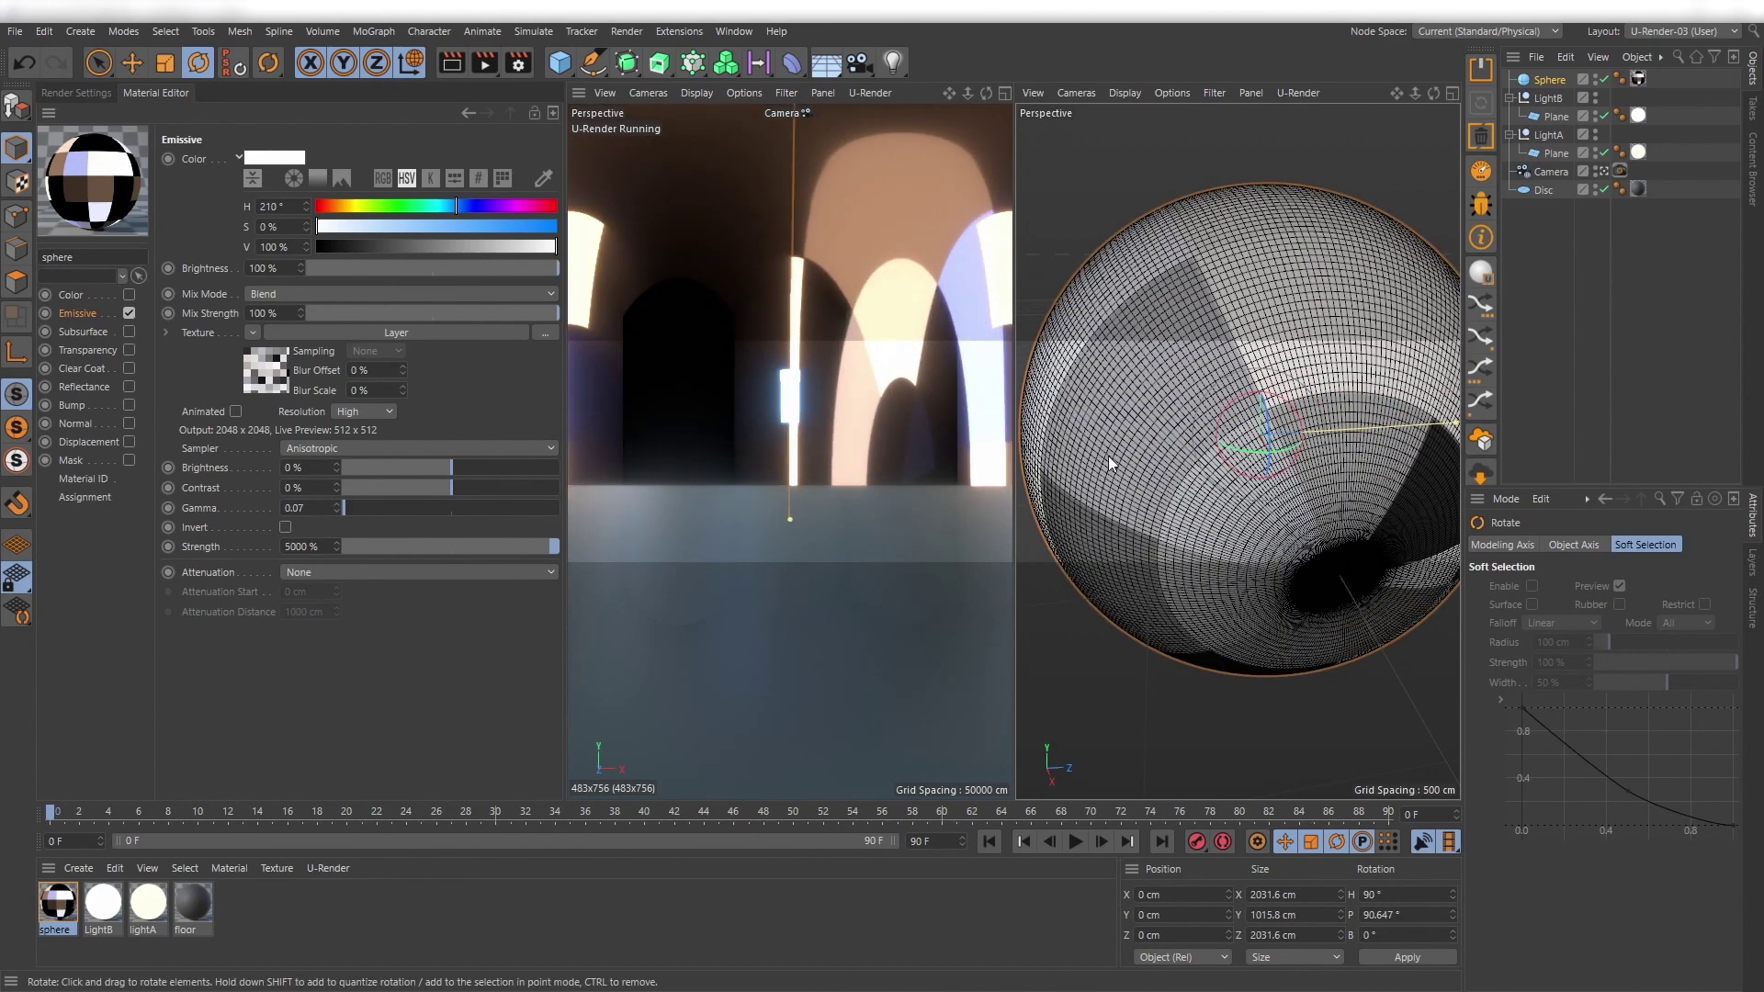
# Switch the viewport to a single camera view and render the spherical environment to the Picture Viewer.
pyautogui.click(822, 93)
pyautogui.moveTo(863, 122)
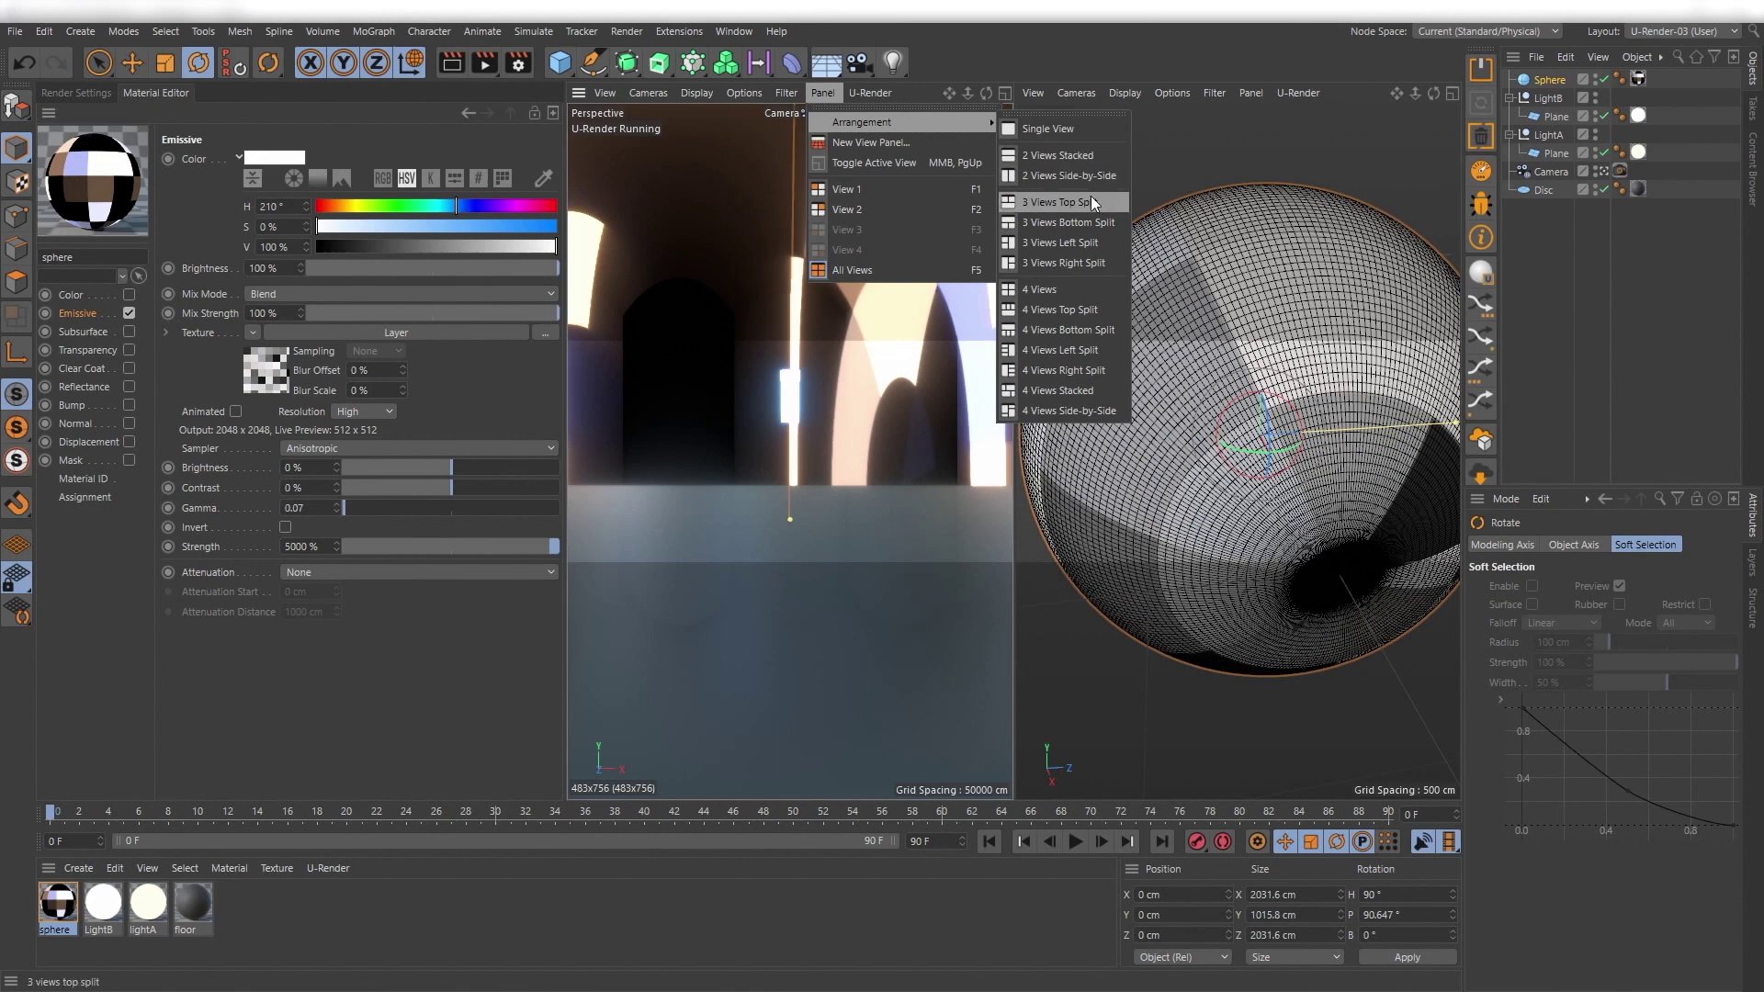
pyautogui.click(1083, 129)
pyautogui.click(485, 65)
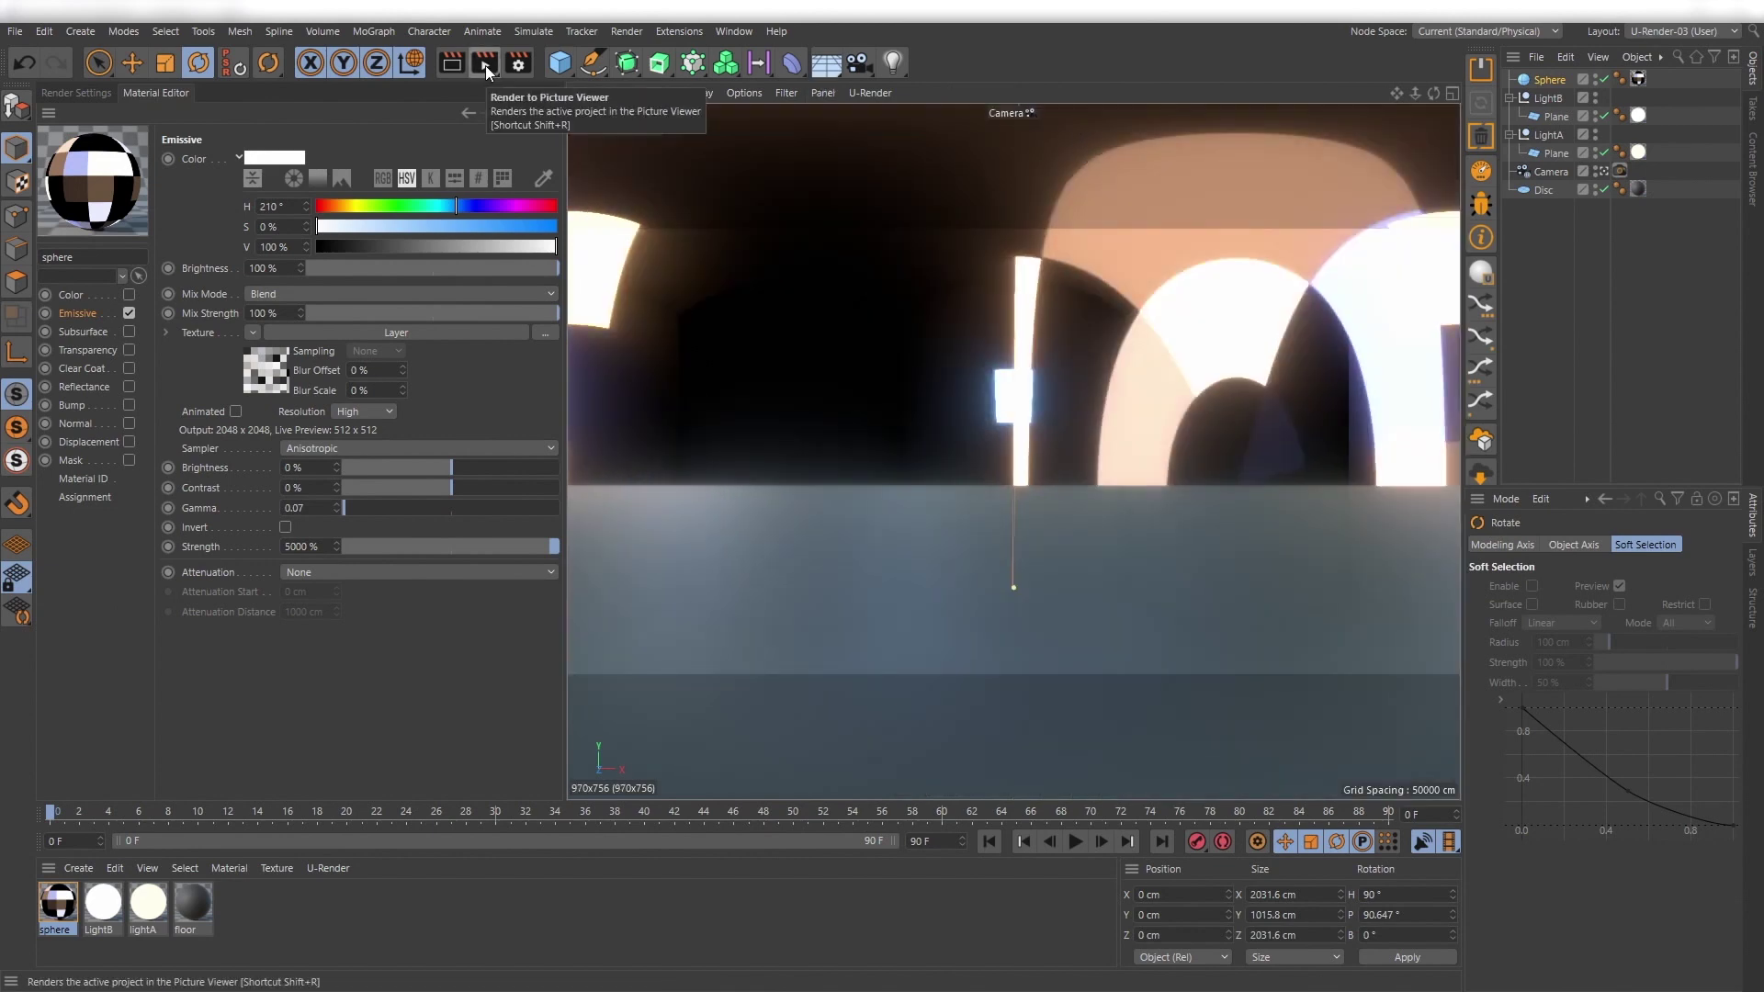
pyautogui.moveTo(1099, 405); pyautogui.dragTo(665, 372)
# Save the newly rendered 4096x2048 environment image in HDR format as hdr_02.
pyautogui.rightClick(1401, 388)
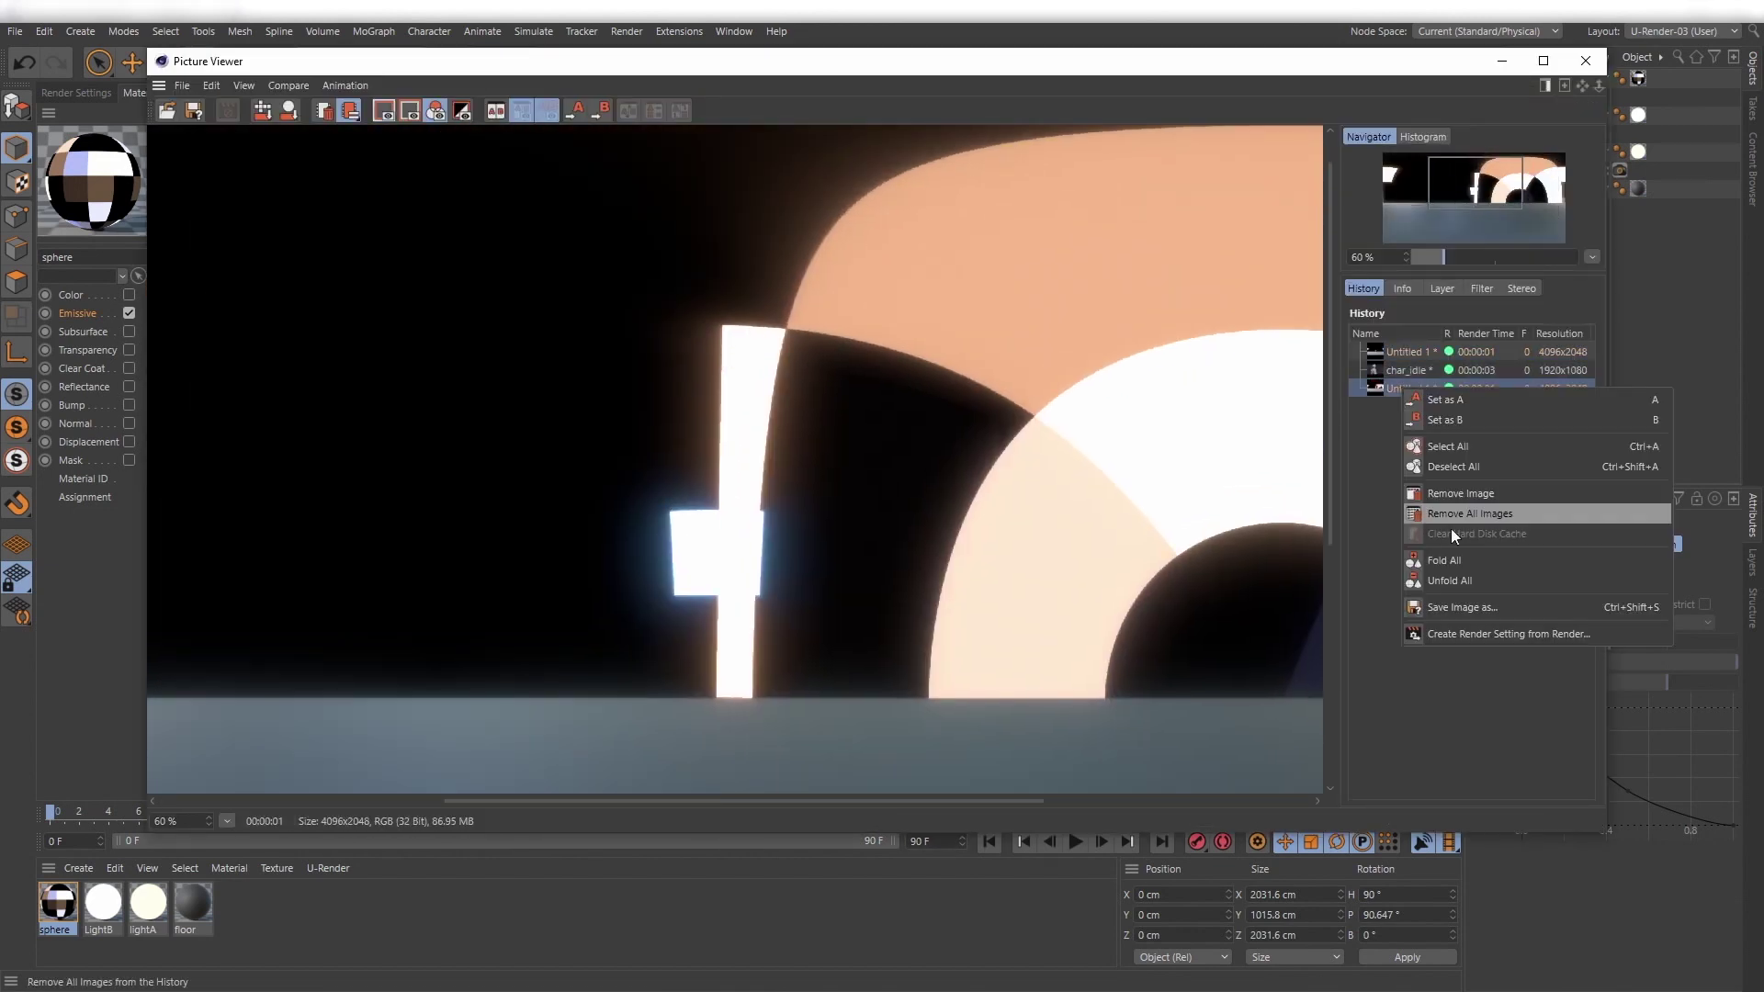
pyautogui.click(1451, 527)
pyautogui.click(1369, 825)
pyautogui.write('hdr')
pyautogui.press('Return')
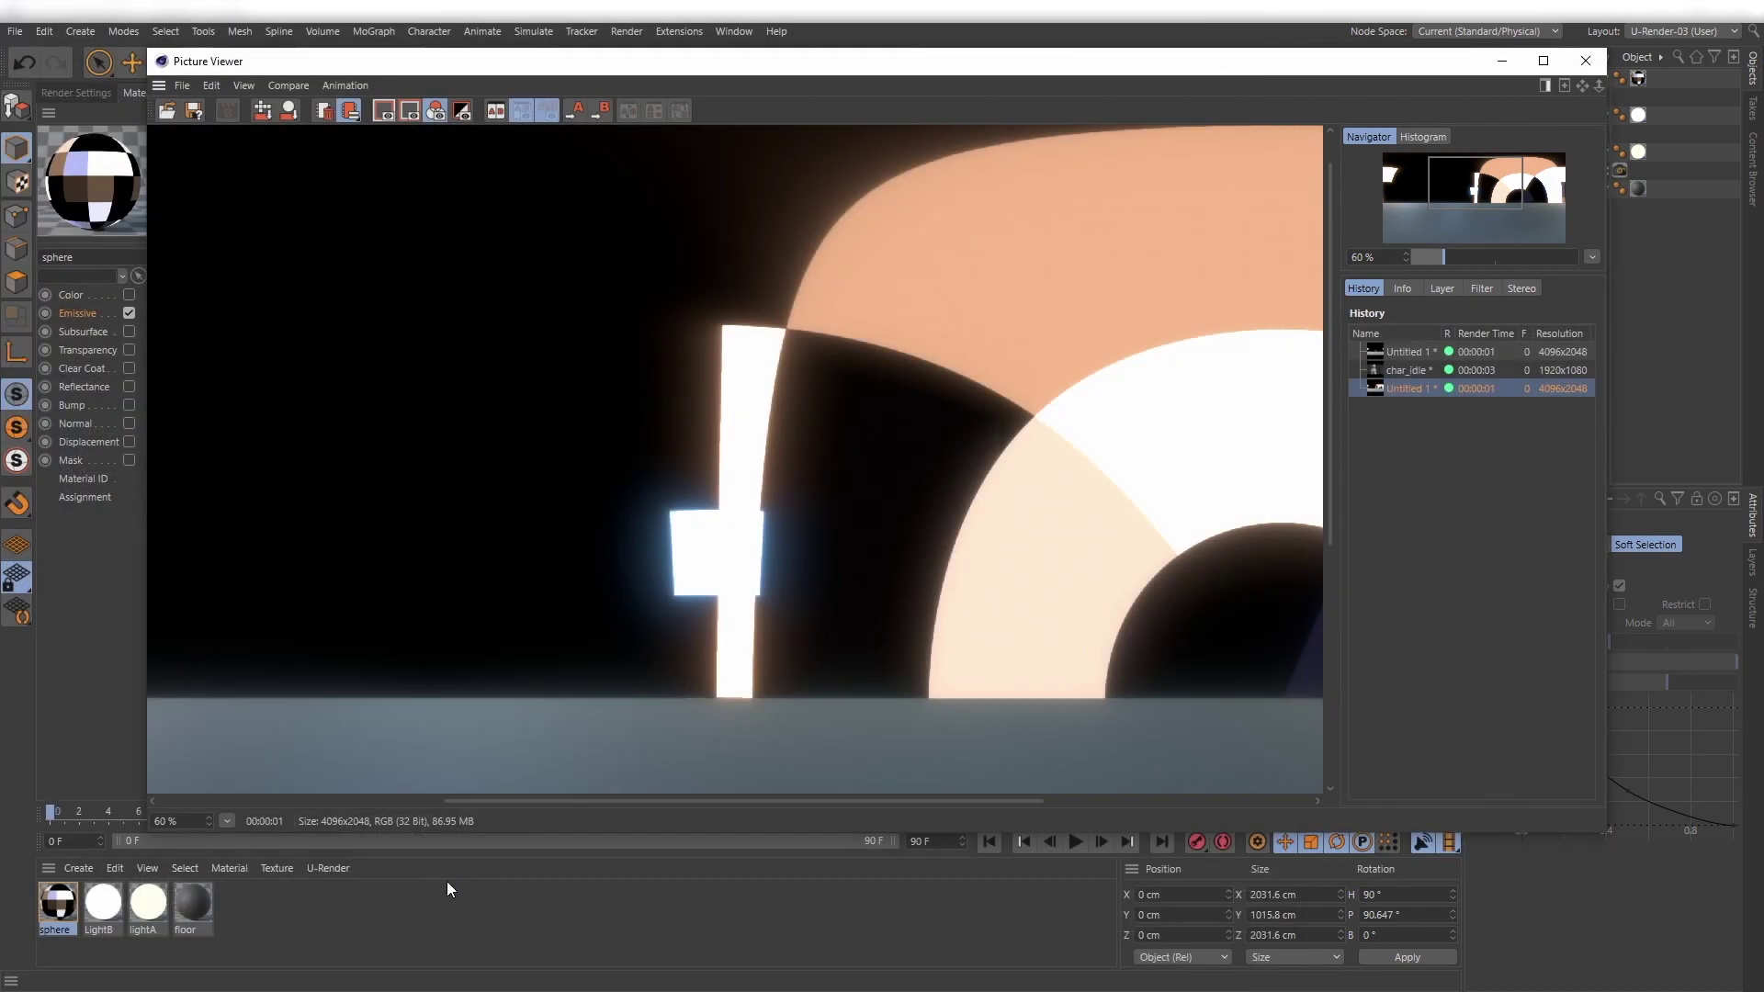
# Switch to the open character project and start the U-Render live preview in its viewport.
pyautogui.click(448, 889)
pyautogui.press('v')
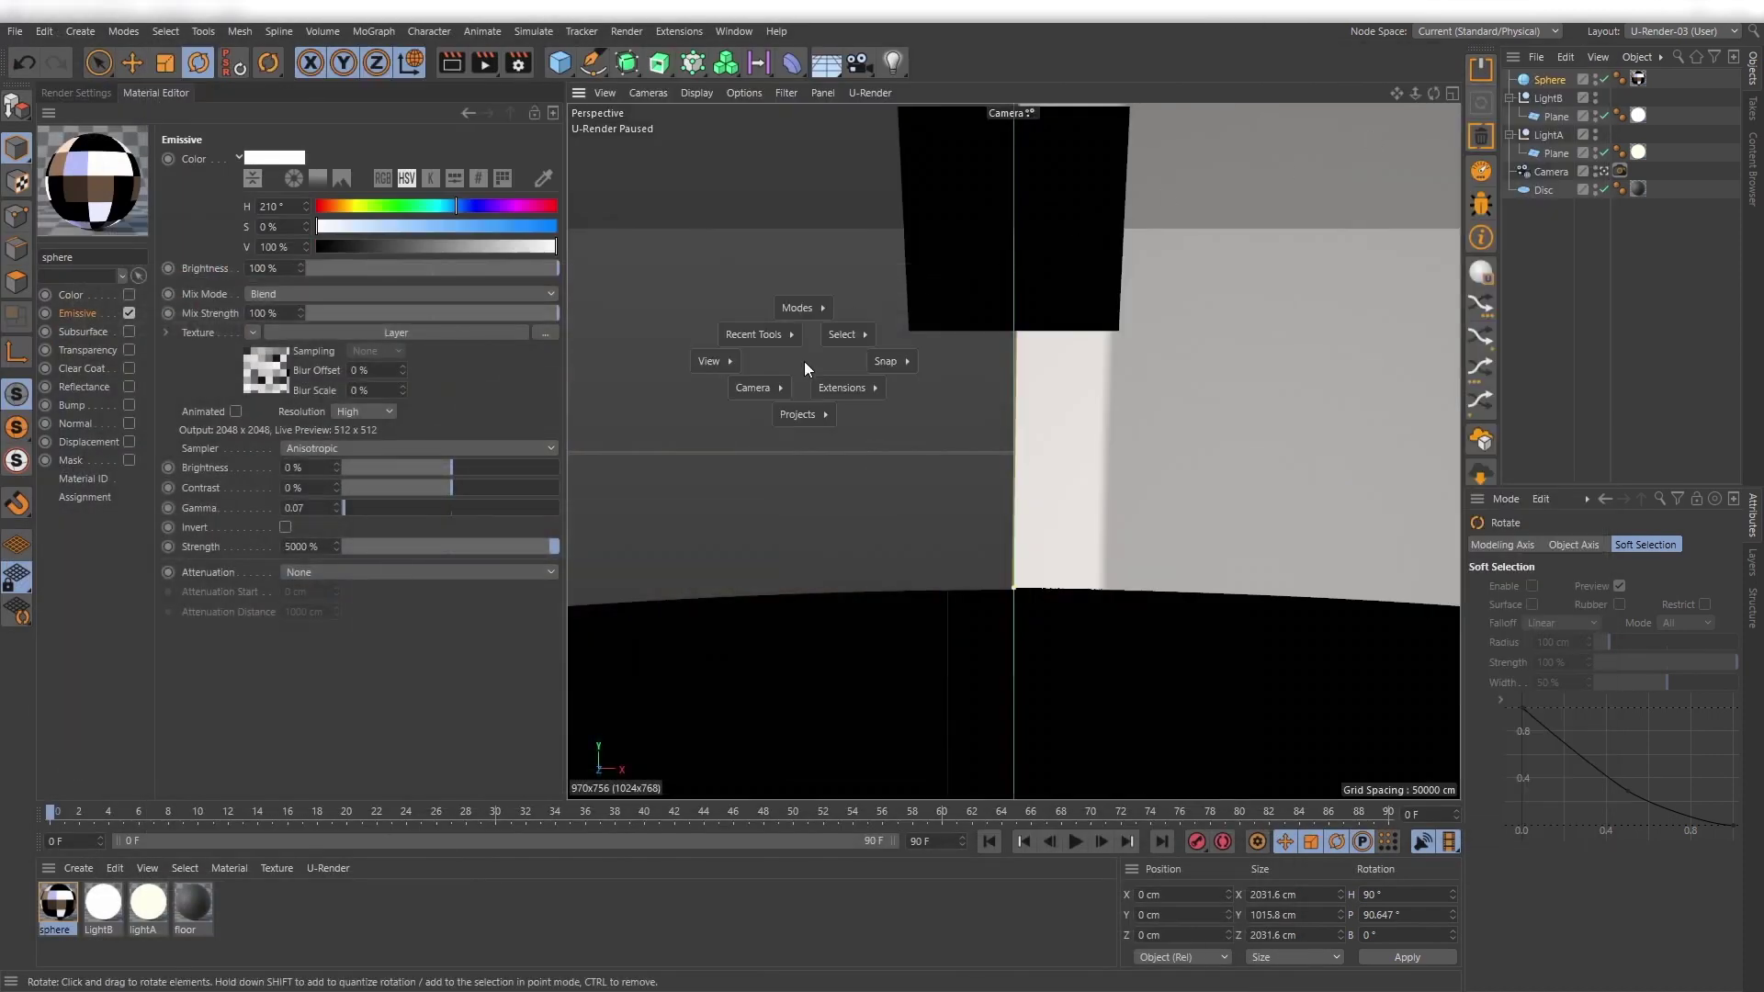
pyautogui.click(806, 437)
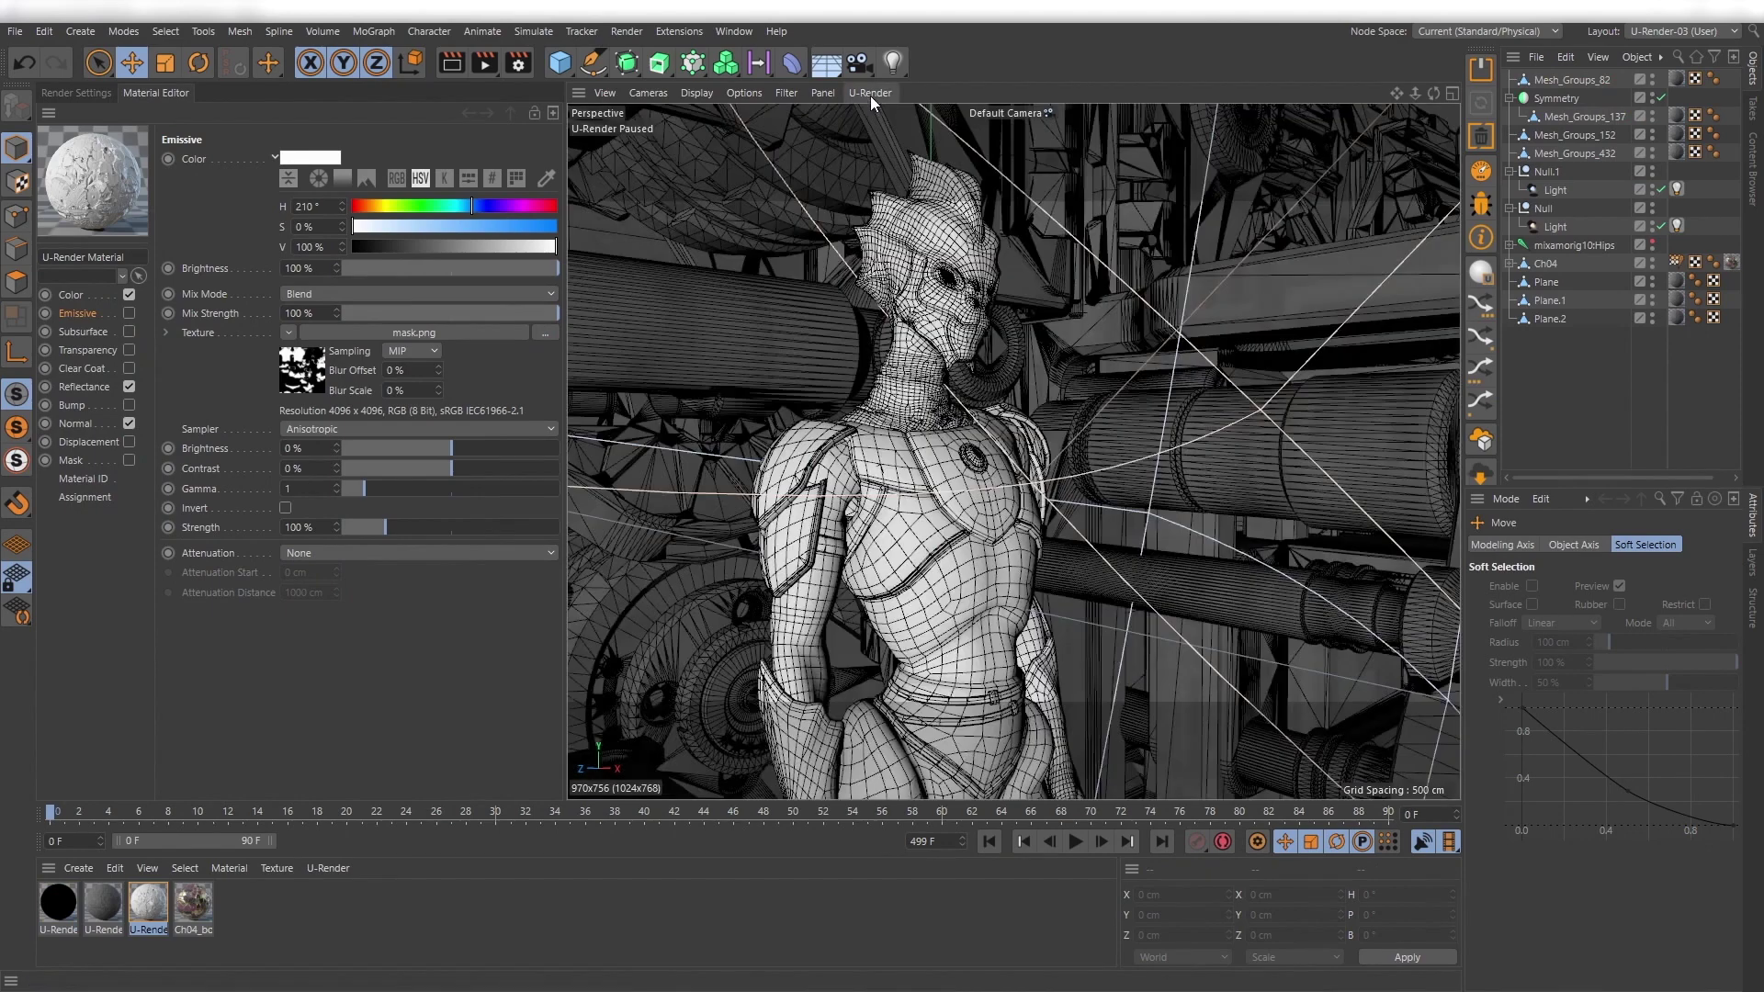
pyautogui.click(869, 92)
pyautogui.click(875, 143)
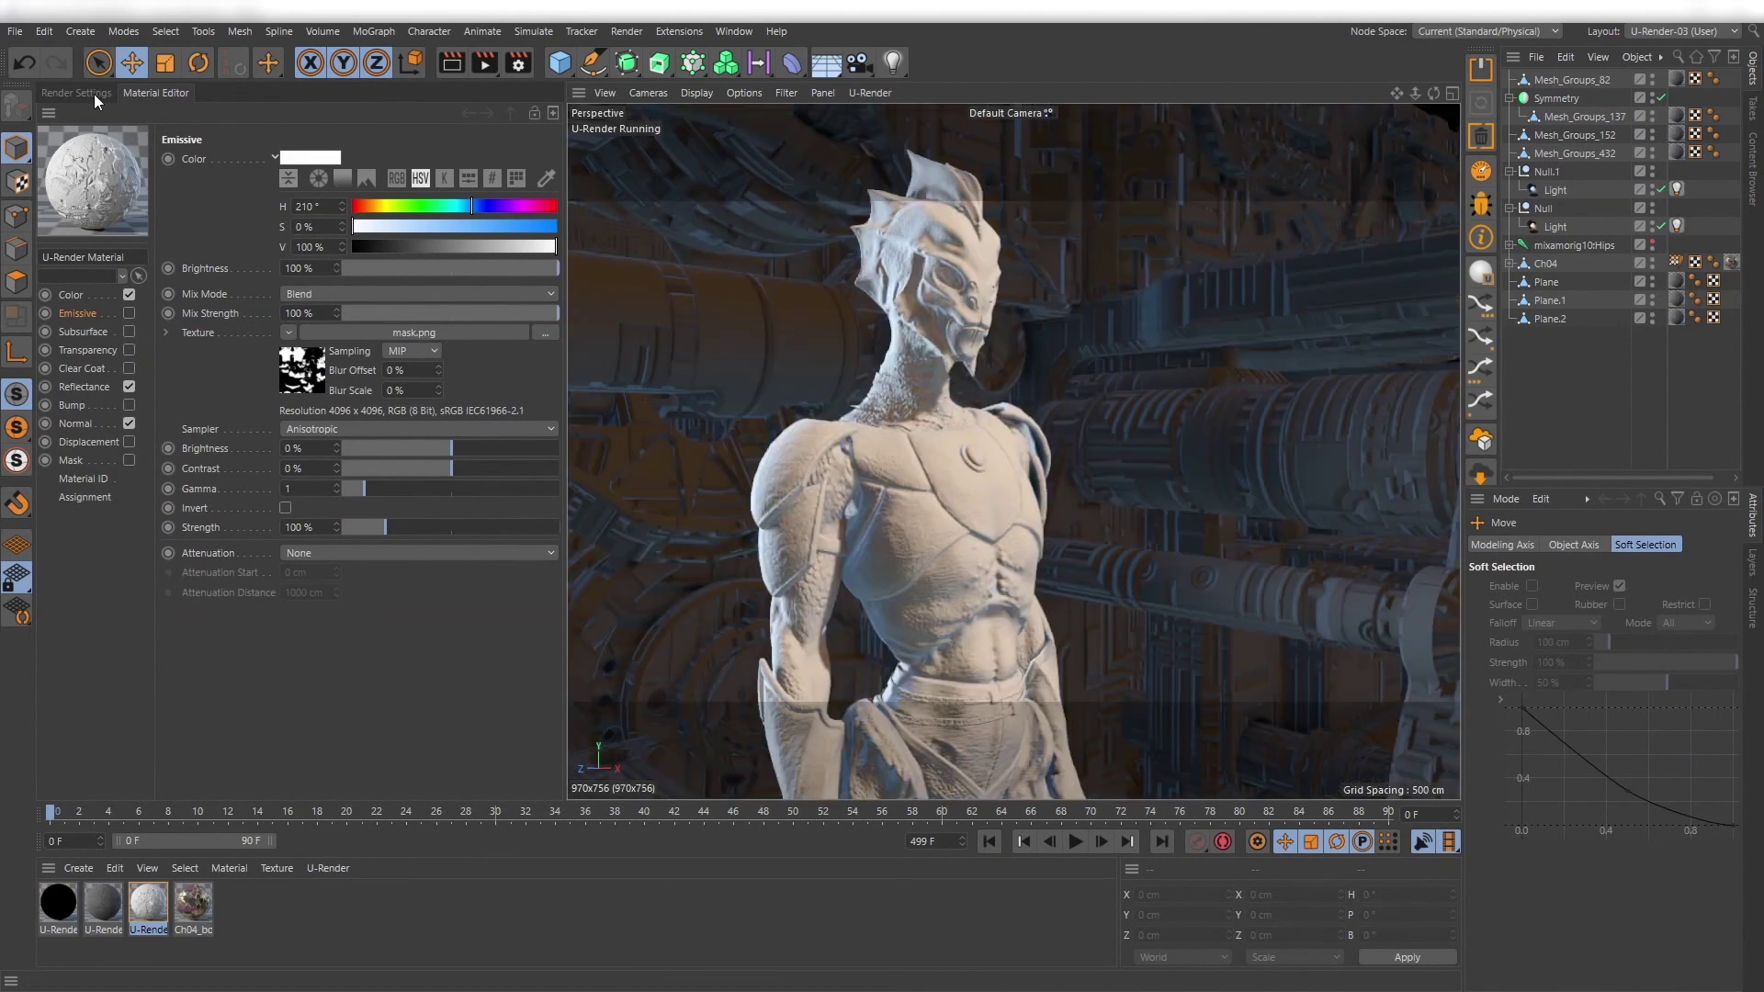
# Load hdr_02.hdr as the global environment map in the U-Render render settings and adjust its horizontal rotation.
pyautogui.click(81, 93)
pyautogui.click(345, 160)
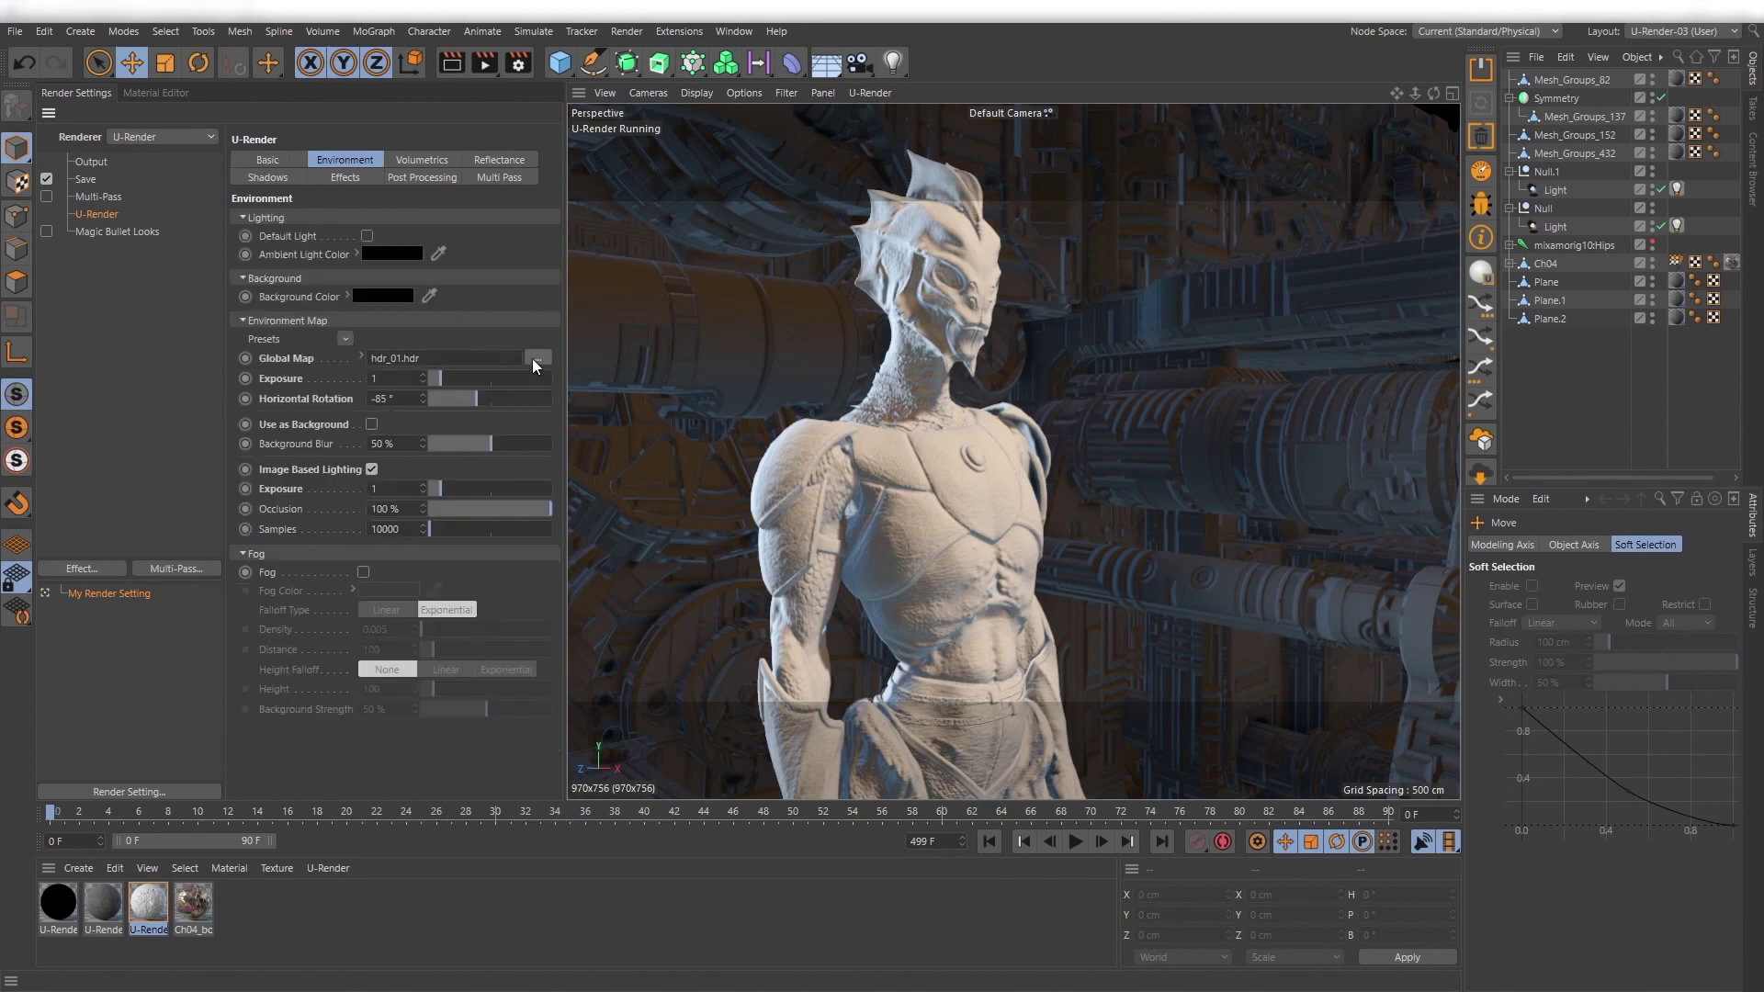
pyautogui.click(536, 361)
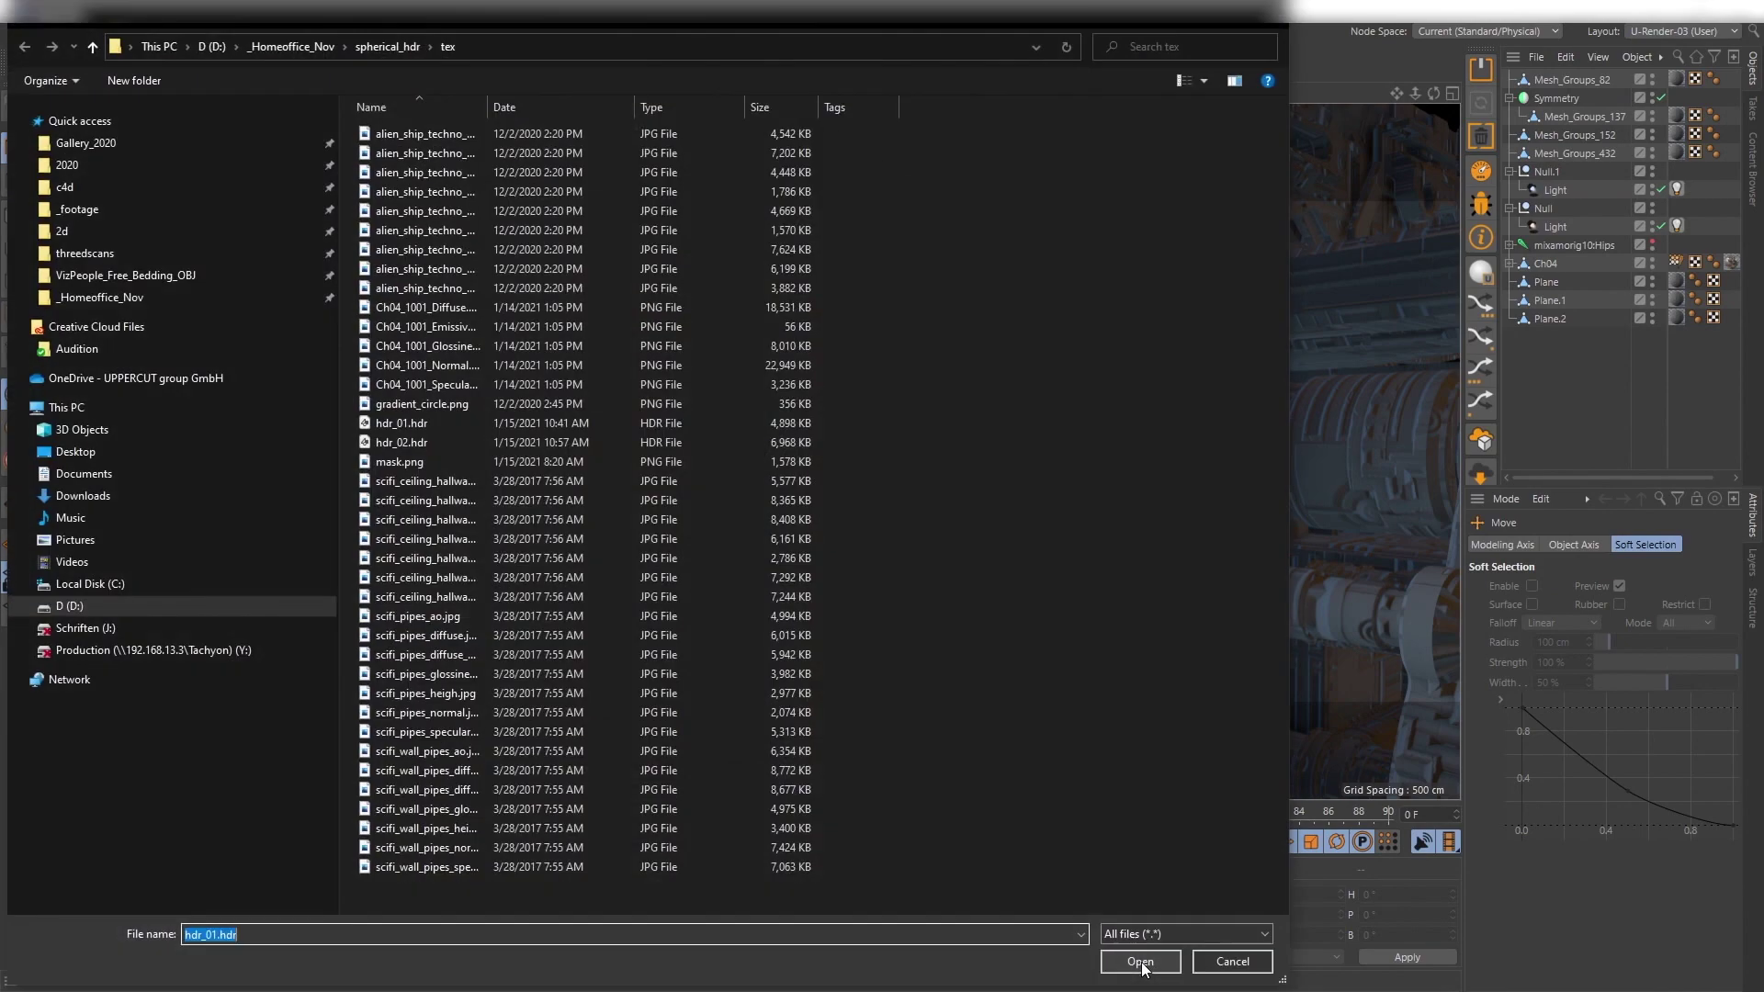
pyautogui.doubleClick(460, 445)
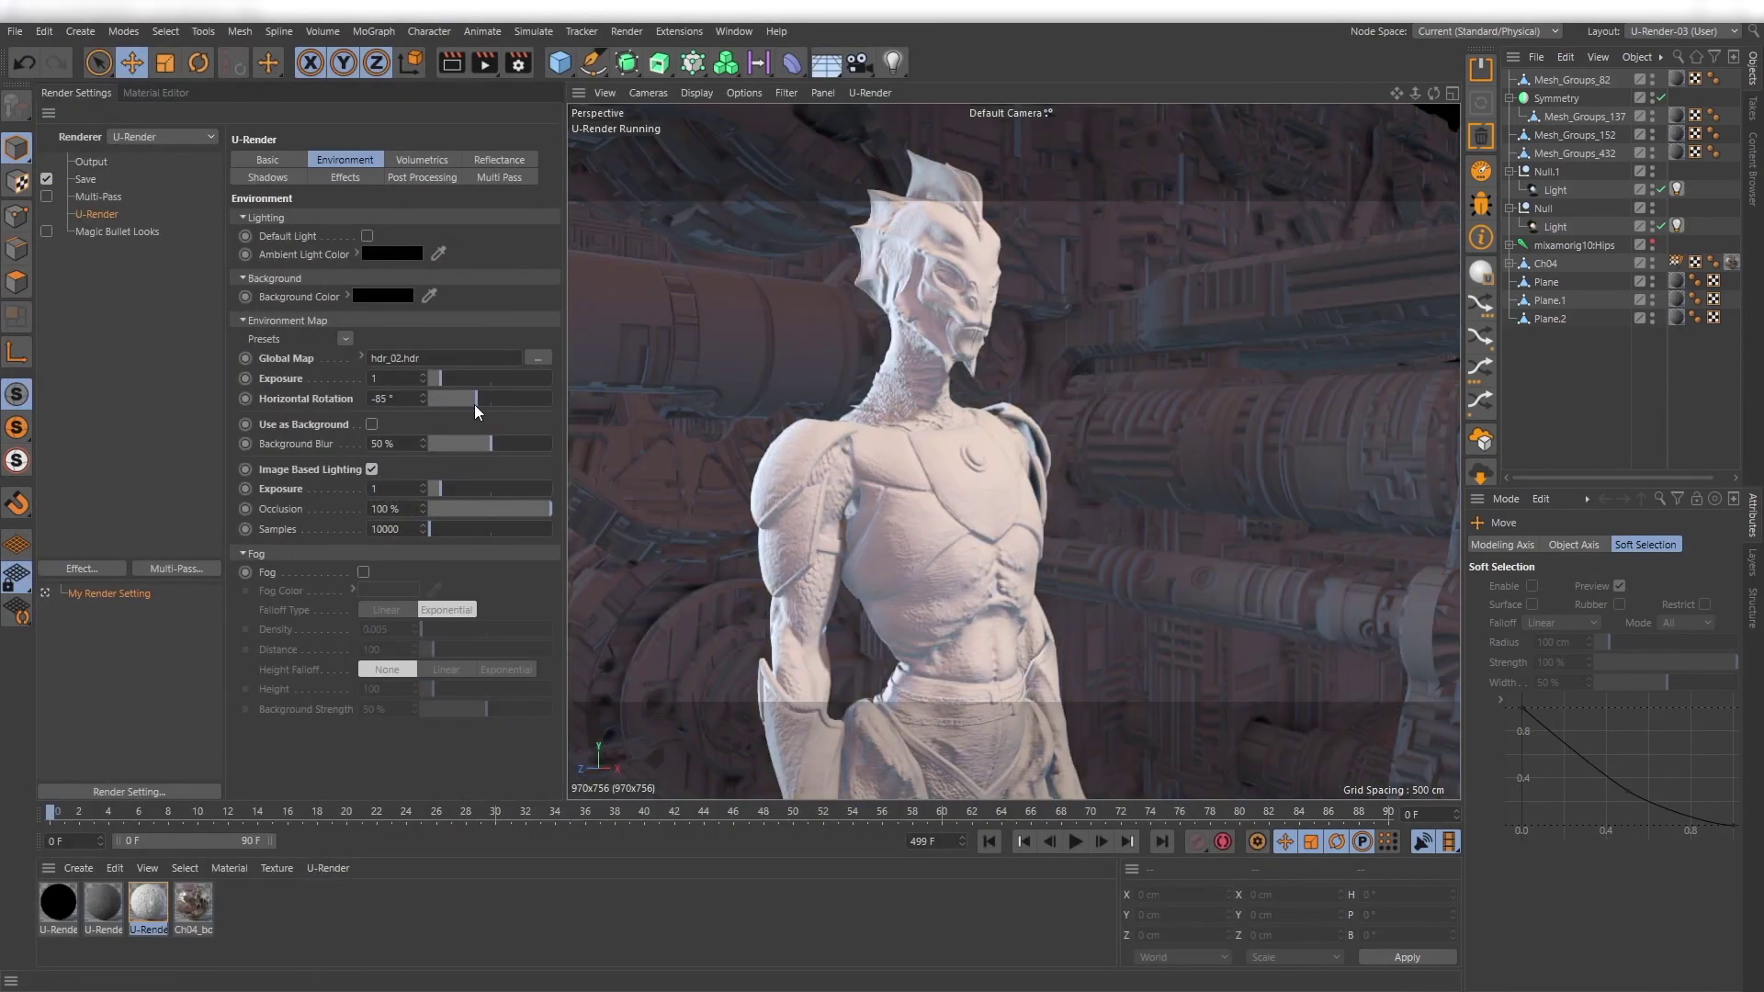
pyautogui.moveTo(456, 401)
pyautogui.mouseDown()
pyautogui.moveTo(428, 399)
pyautogui.moveTo(523, 399)
pyautogui.moveTo(477, 400)
pyautogui.mouseUp()
# Render the character scene with the new environment map to the Picture Viewer.
pyautogui.click(483, 64)
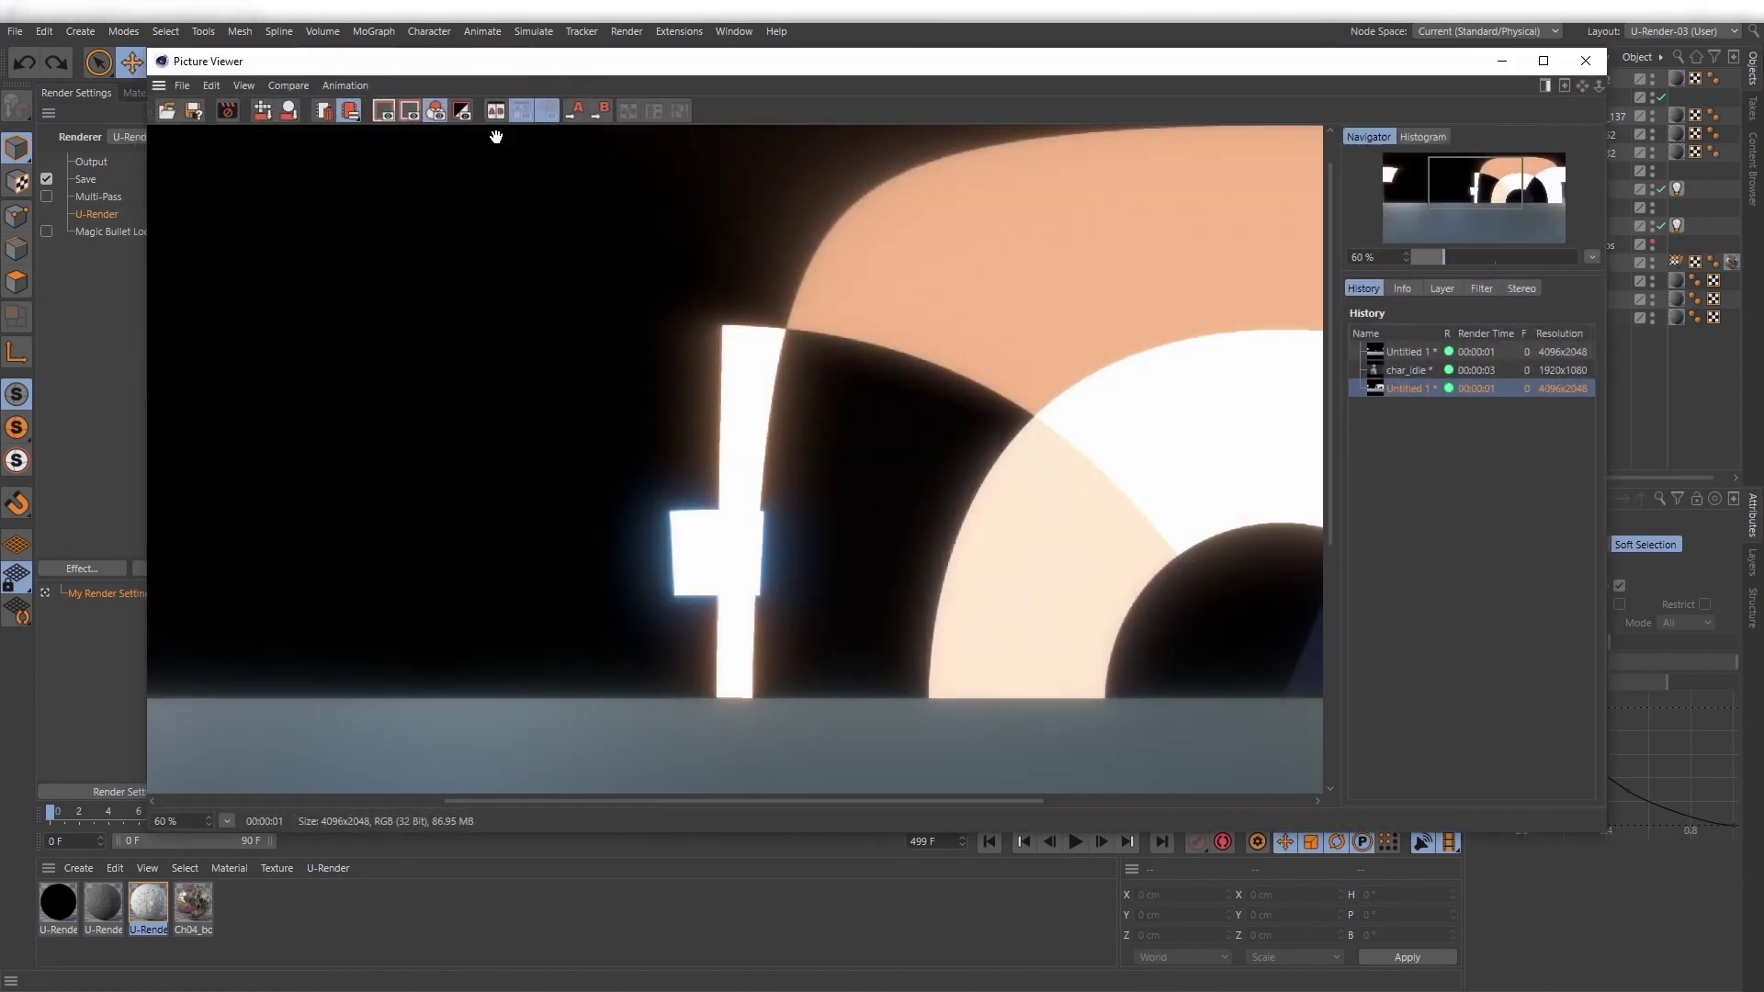